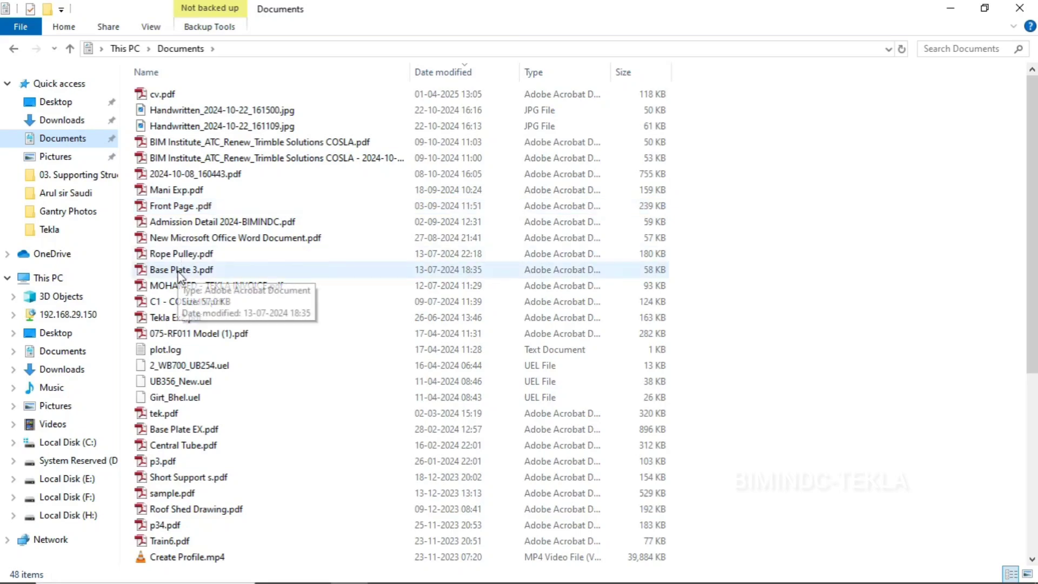
Open Base Plate 3.pdf from the Documents folder, maximize it, and review the base plate plan and column elevation
double_click(200, 270)
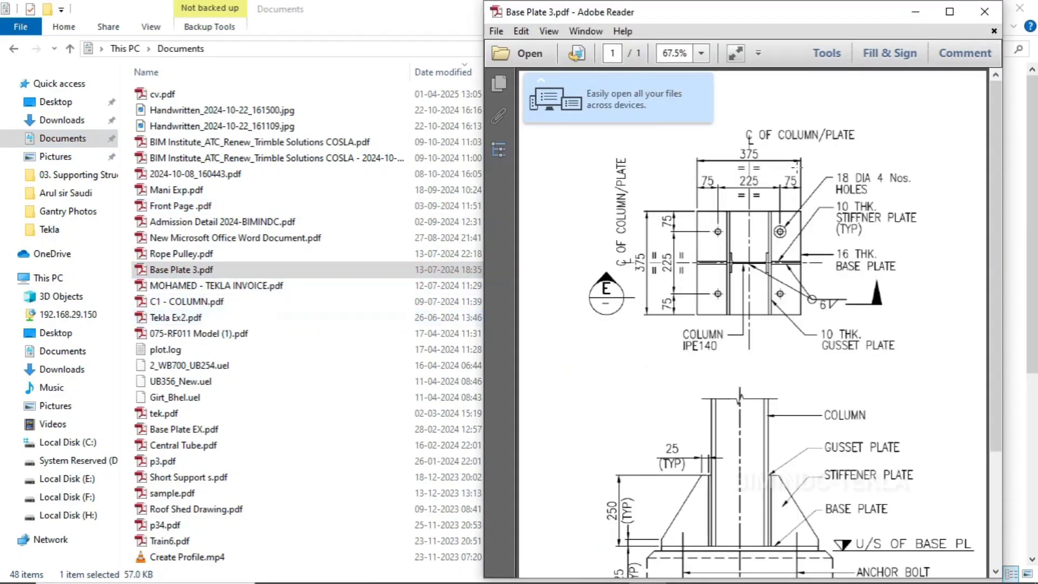
left_click(948, 11)
left_click(951, 8)
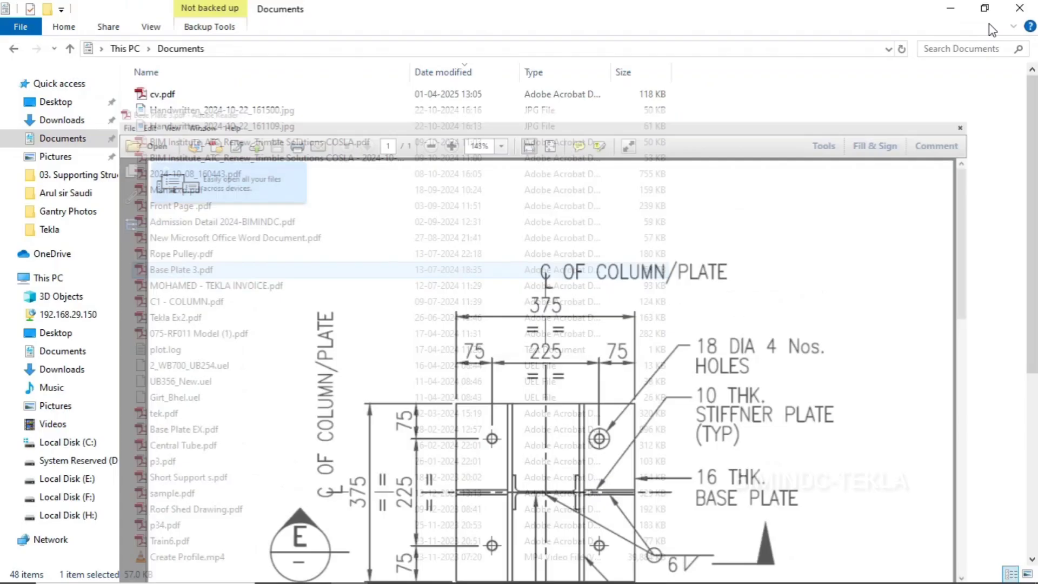
left_click(1024, 8)
left_click(648, 567)
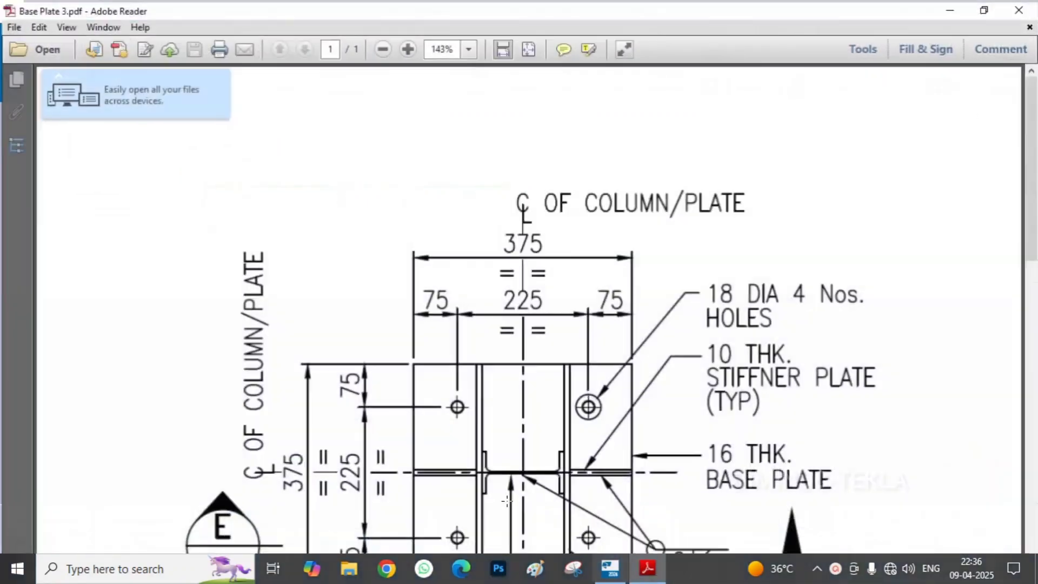
scroll(519, 318, "down", 5)
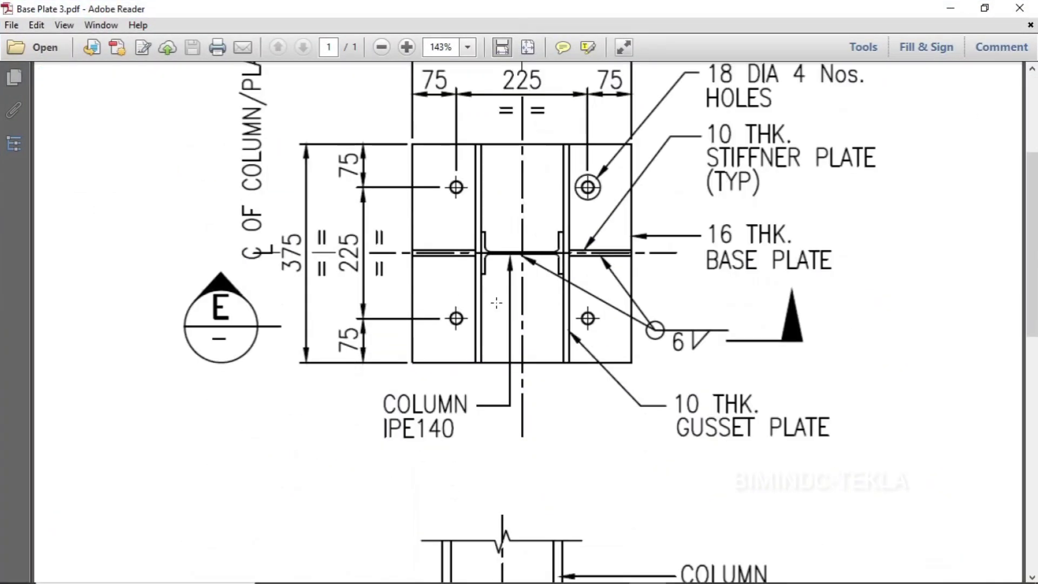
scroll(496, 303, "down", 2, "ctrl")
scroll(496, 303, "up", 2)
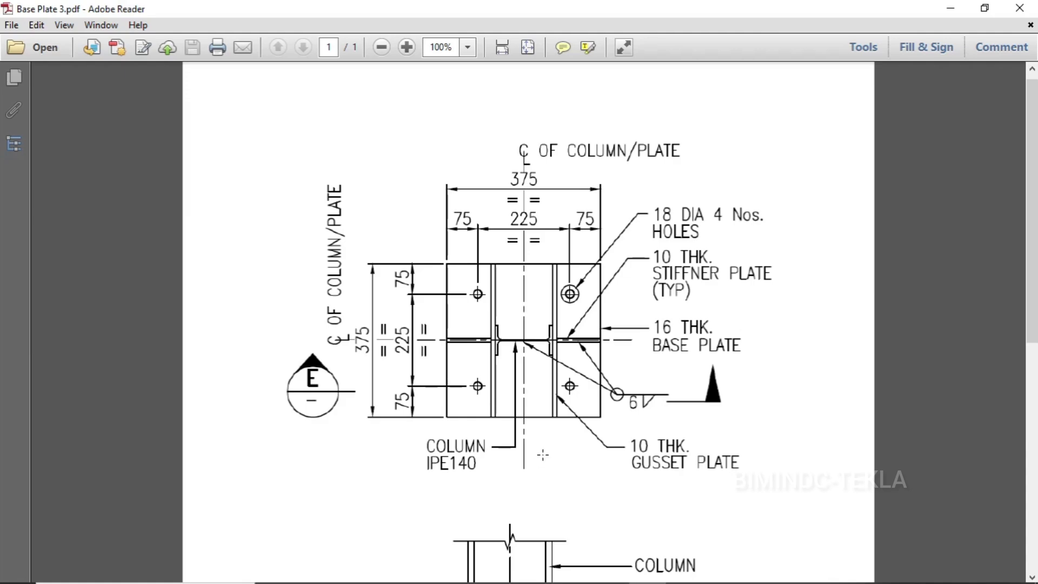
scroll(542, 455, "down", 9)
scroll(543, 455, "up", 7)
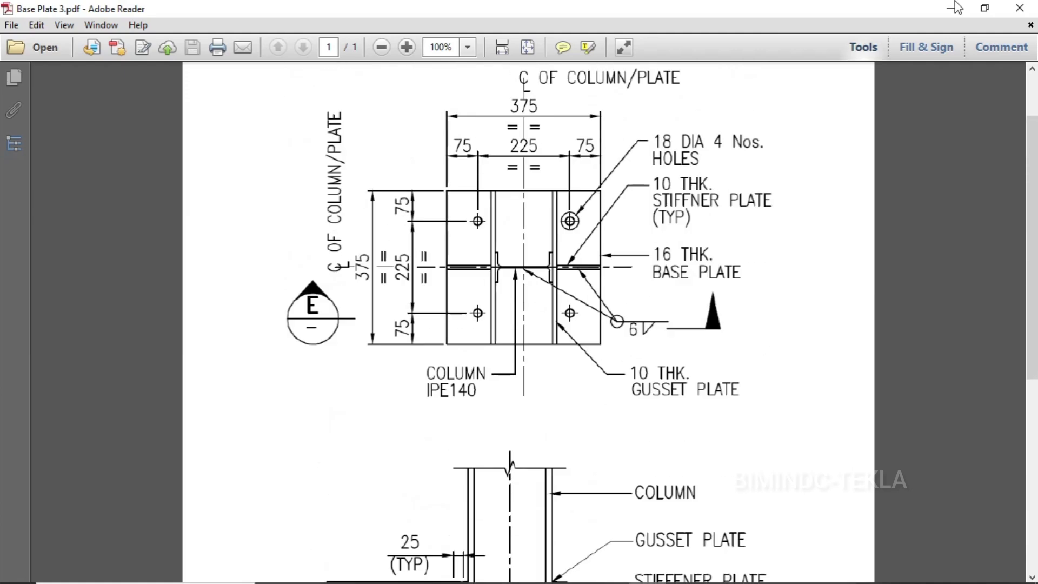
Switch to Tekla Structures and create views along all lines of the model's grid using the standard settings
left_click(954, 7)
scroll(434, 300, "up", 3)
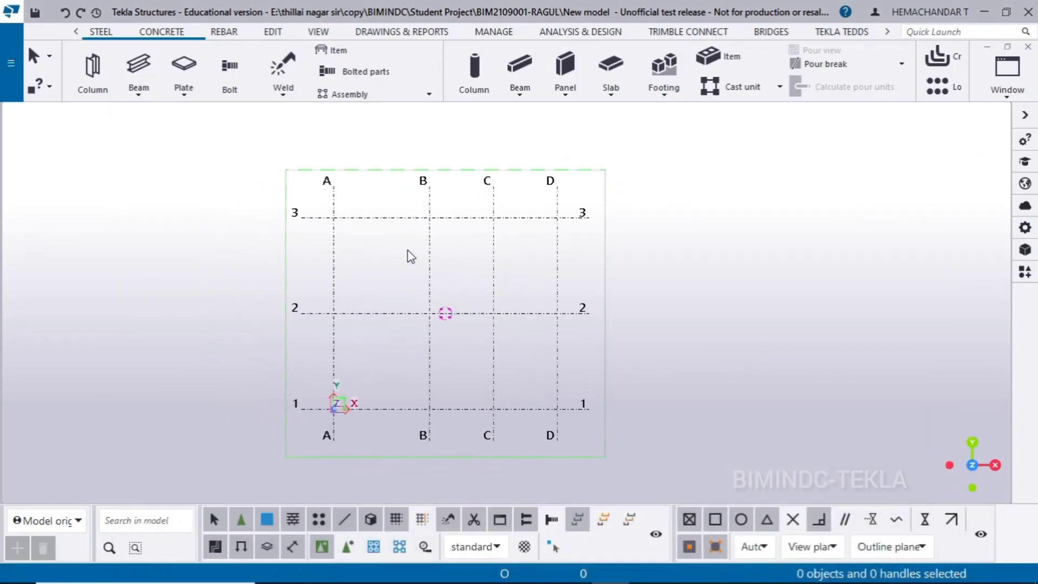
left_click(406, 208)
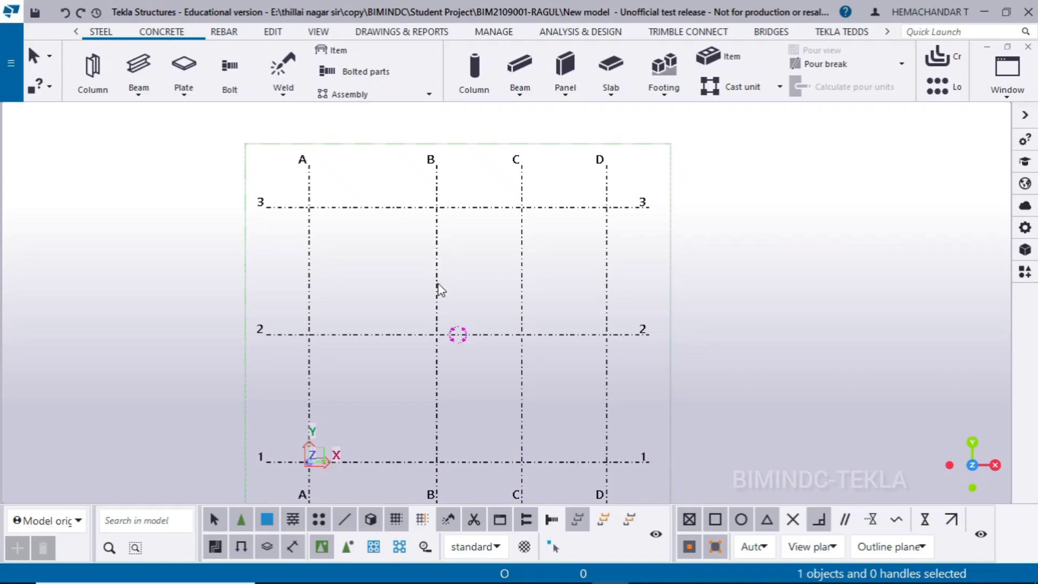
middle_click_drag(439, 289, 298, 256)
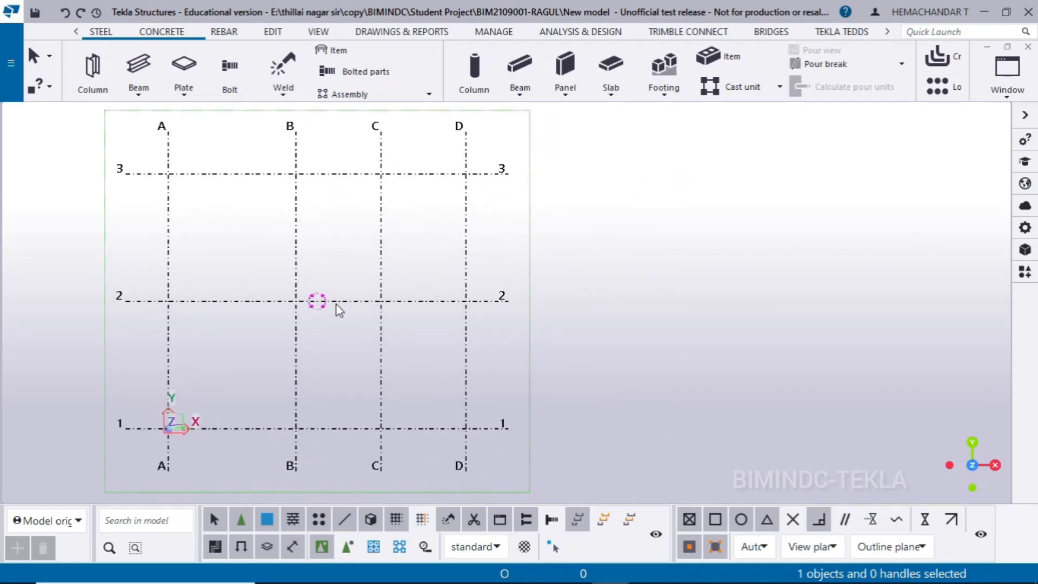
middle_click_drag(336, 308, 442, 295)
scroll(403, 223, "up", 2)
middle_click_drag(403, 224, 390, 274)
scroll(202, 273, "down", 1)
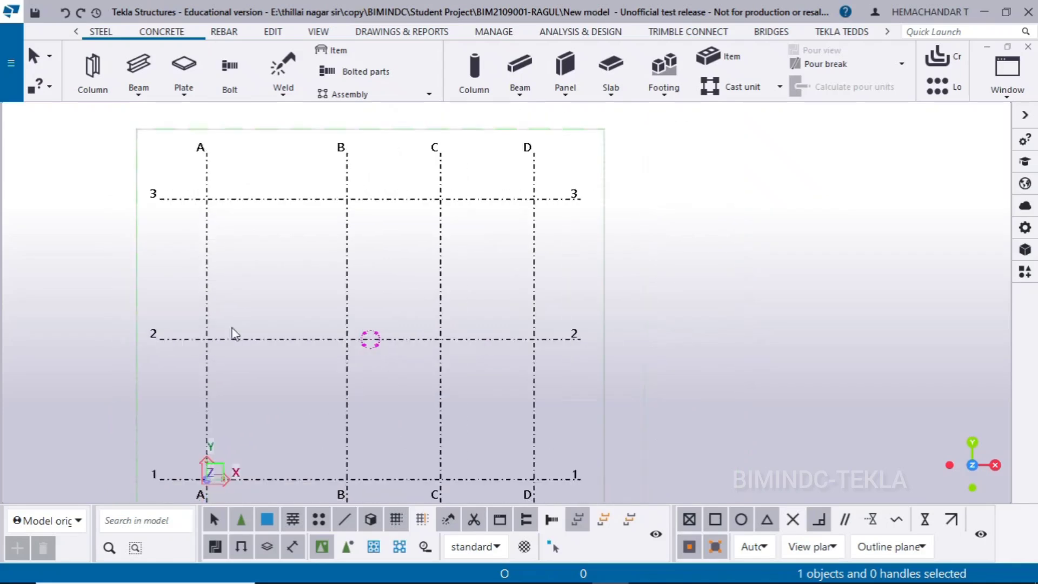
middle_click_drag(231, 282, 245, 245)
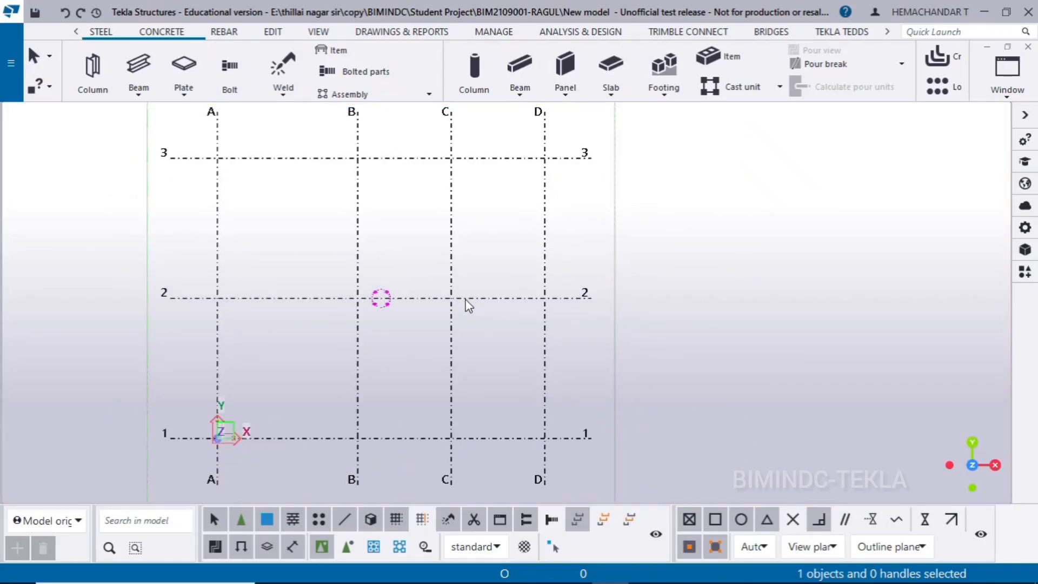
right_click(673, 194)
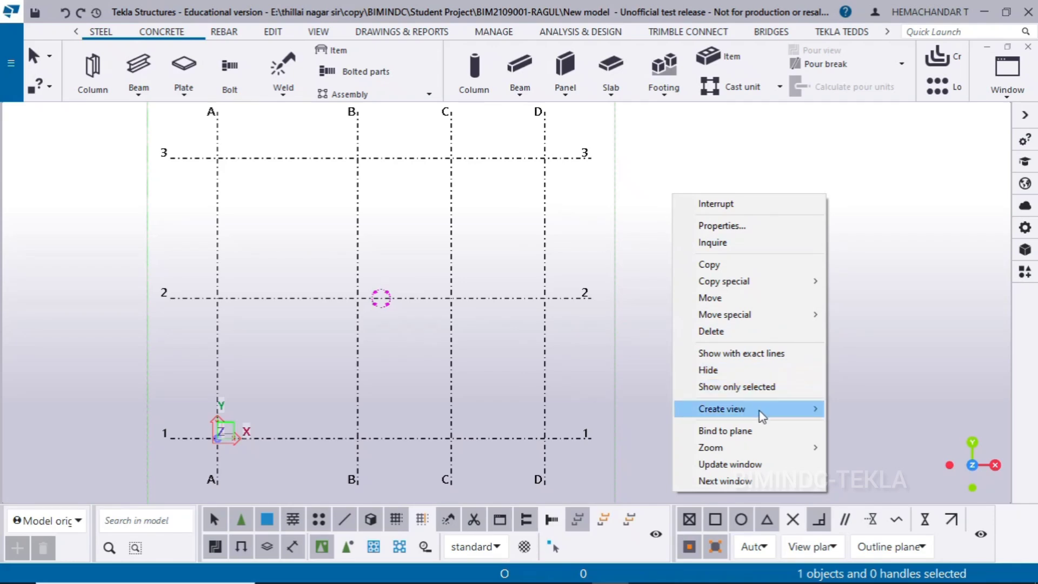
mouse_move(760, 409)
left_click(851, 426)
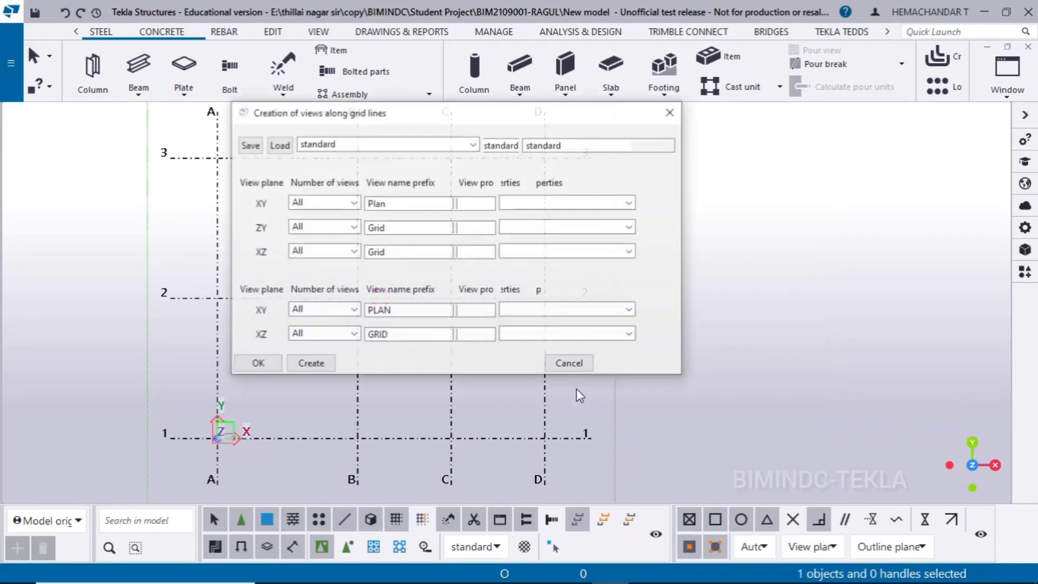
left_click(310, 365)
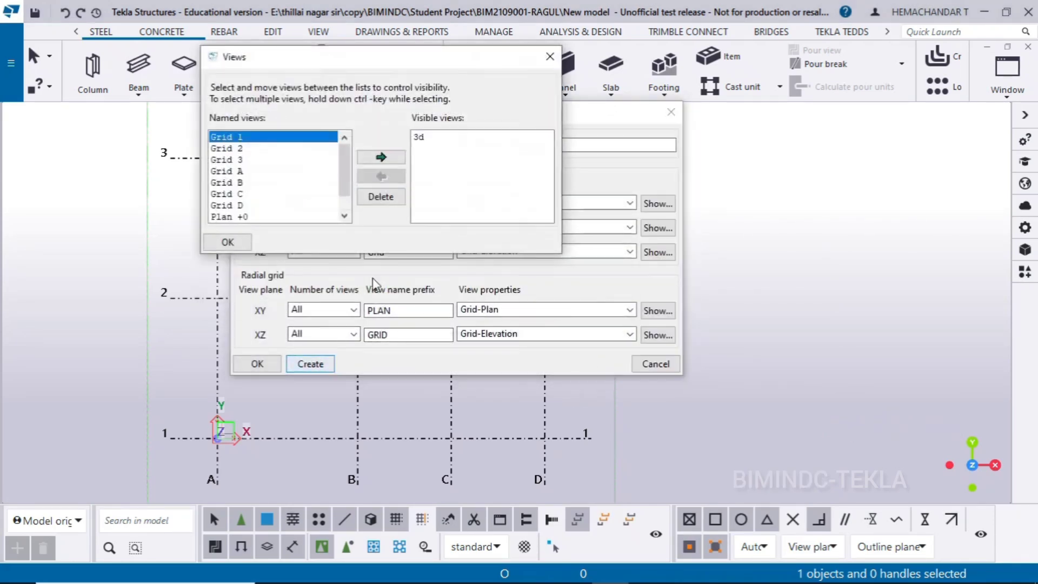
left_click(547, 52)
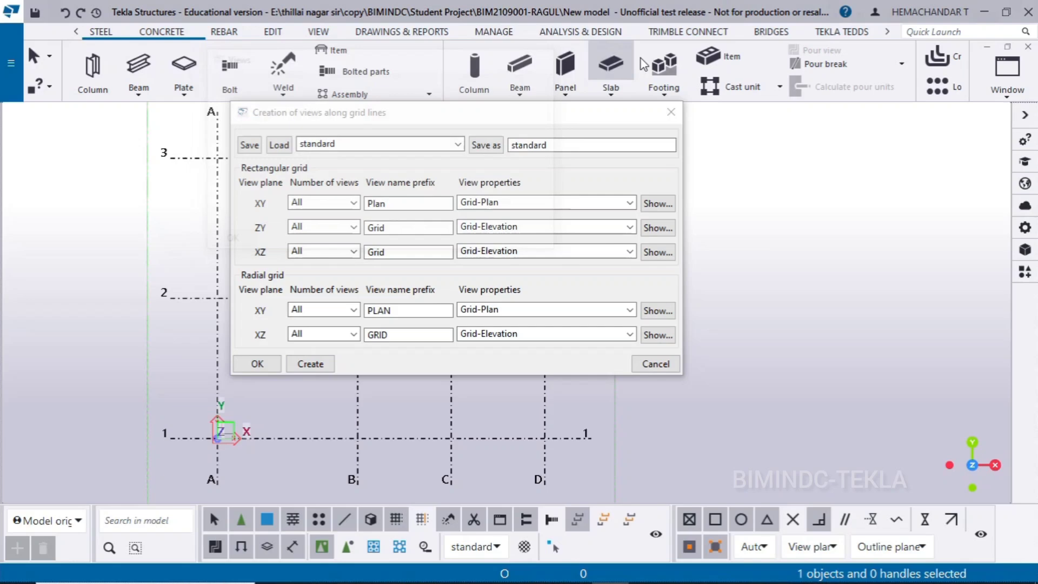
left_click(671, 112)
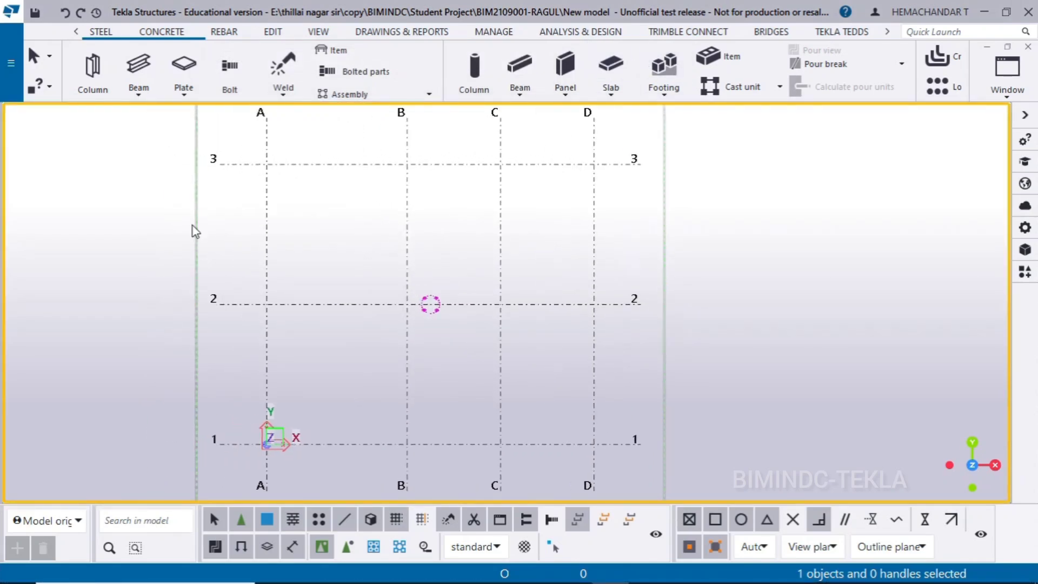
Place a steel column at the intersection of grid lines B and 2
left_click(90, 76)
scroll(359, 317, "up", 5)
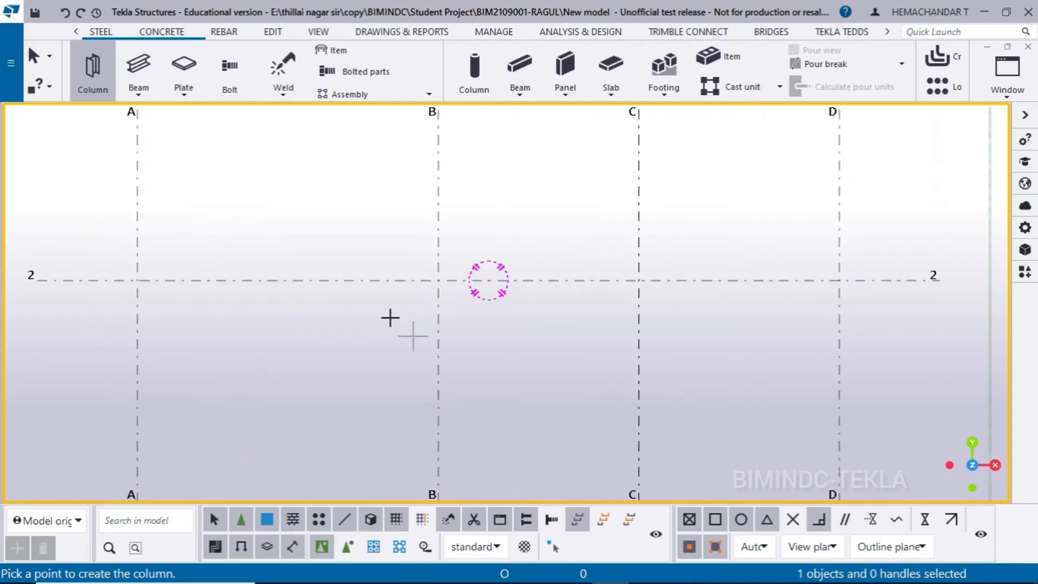
scroll(445, 293, "up", 1)
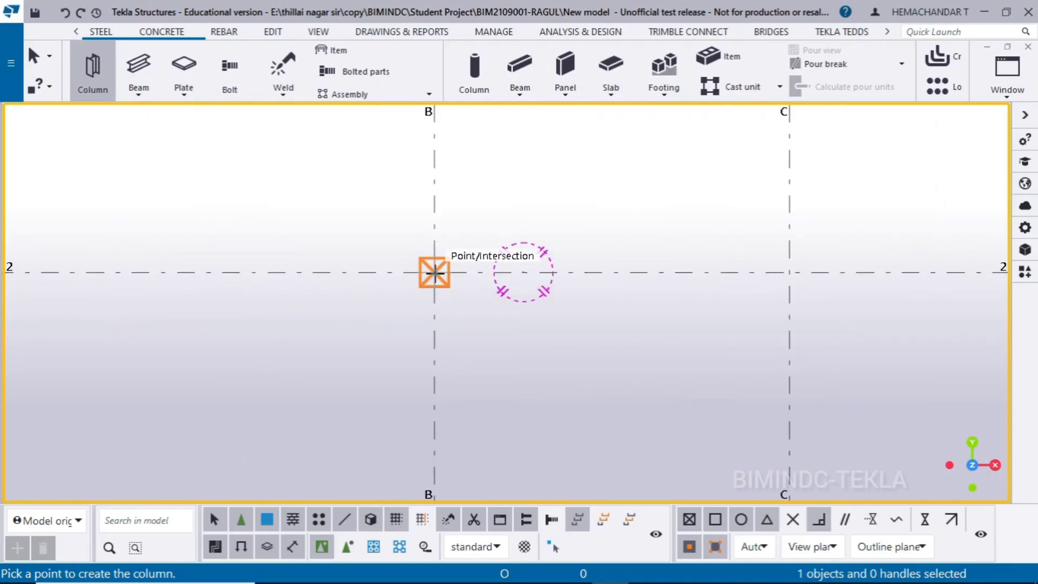
left_click(523, 272)
right_click(486, 161)
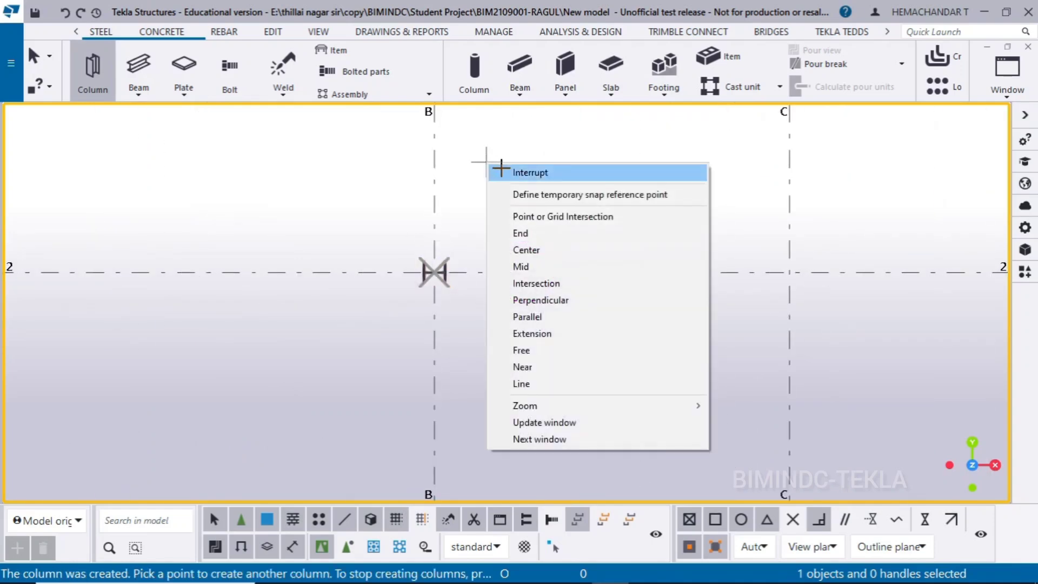
left_click(530, 172)
Check the column profile in the Base Plate 3 drawing and set the column at grid B/2 to IPE140
left_click(648, 568)
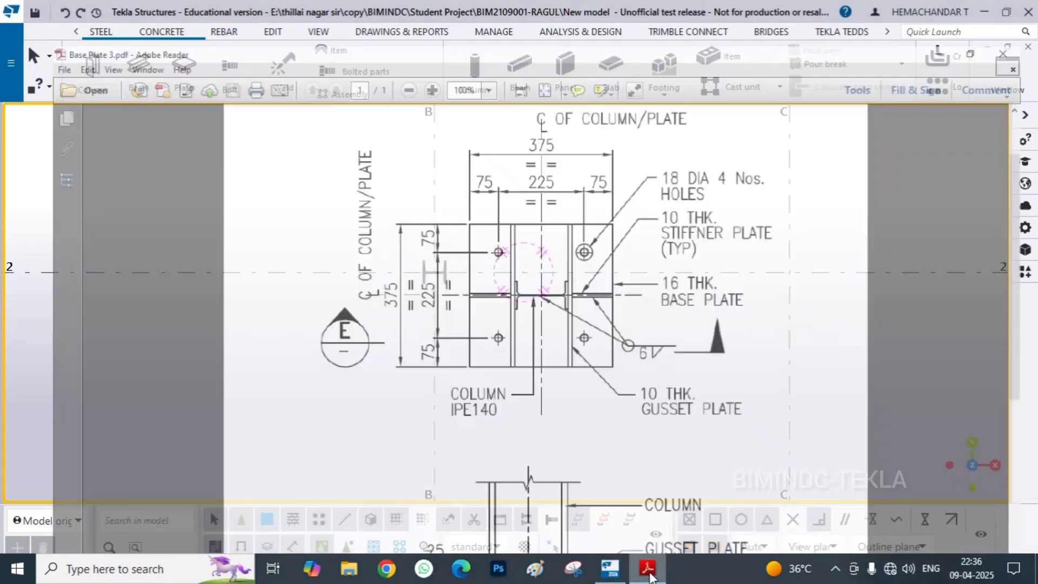
left_click(651, 574)
scroll(436, 289, "up", 2)
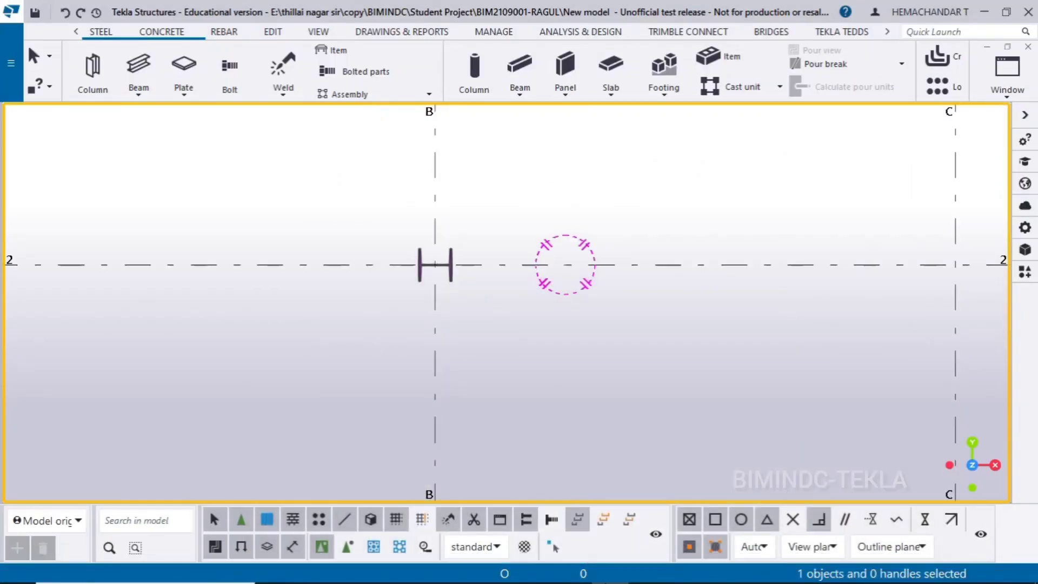
left_click(648, 573)
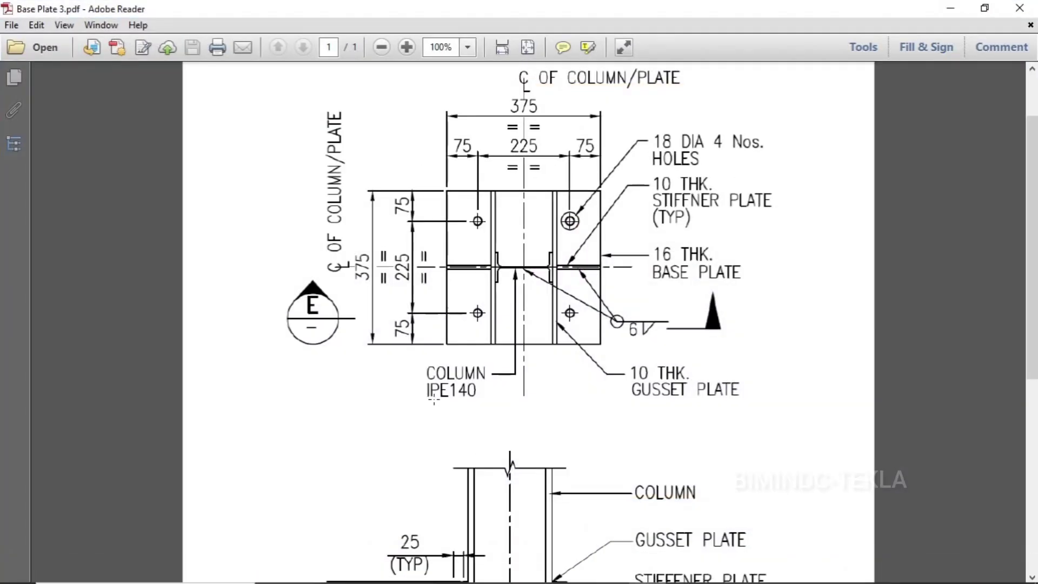
left_click(950, 8)
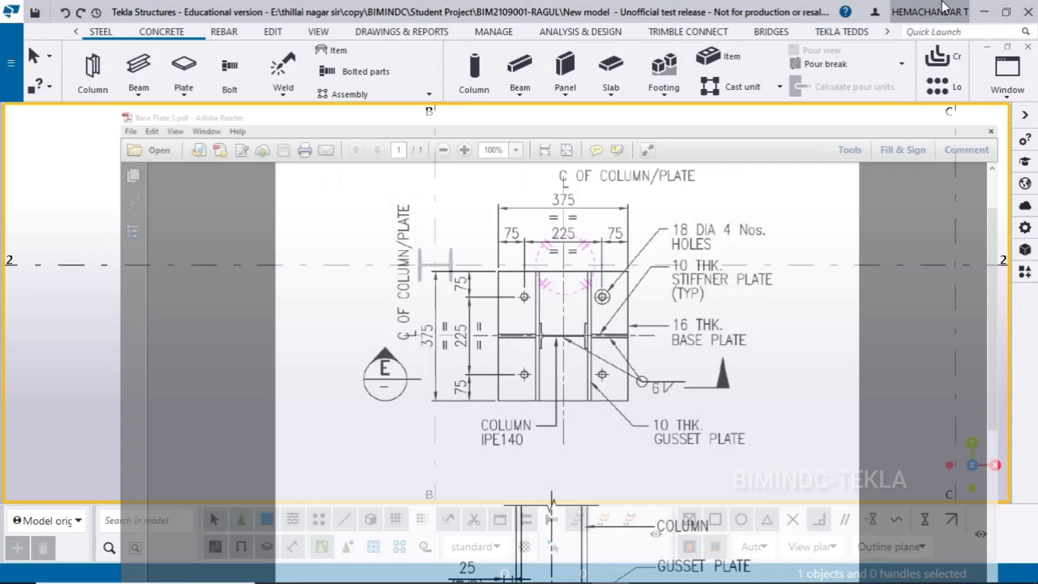
double_click(420, 255)
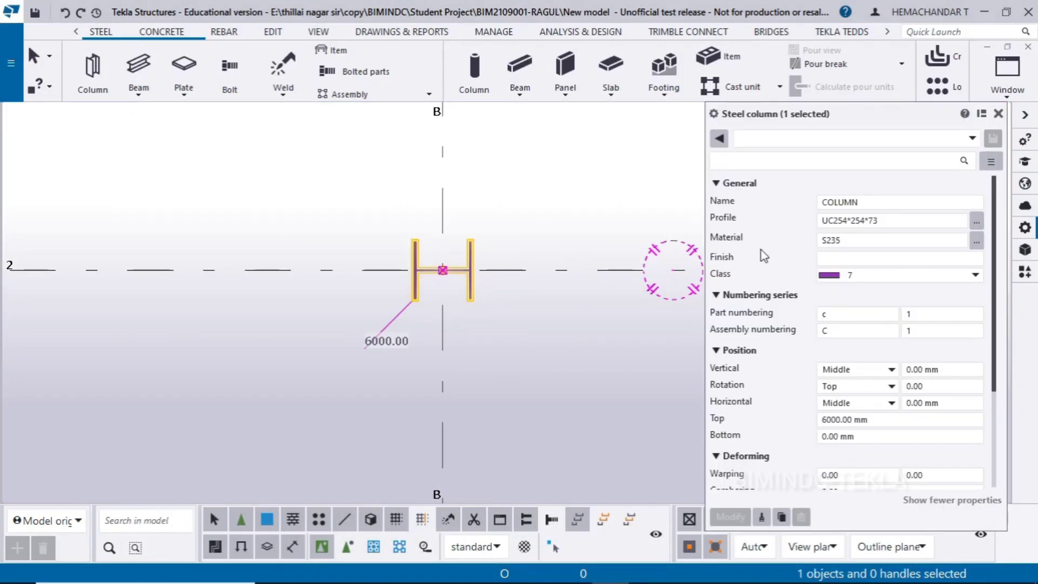
left_click(982, 226)
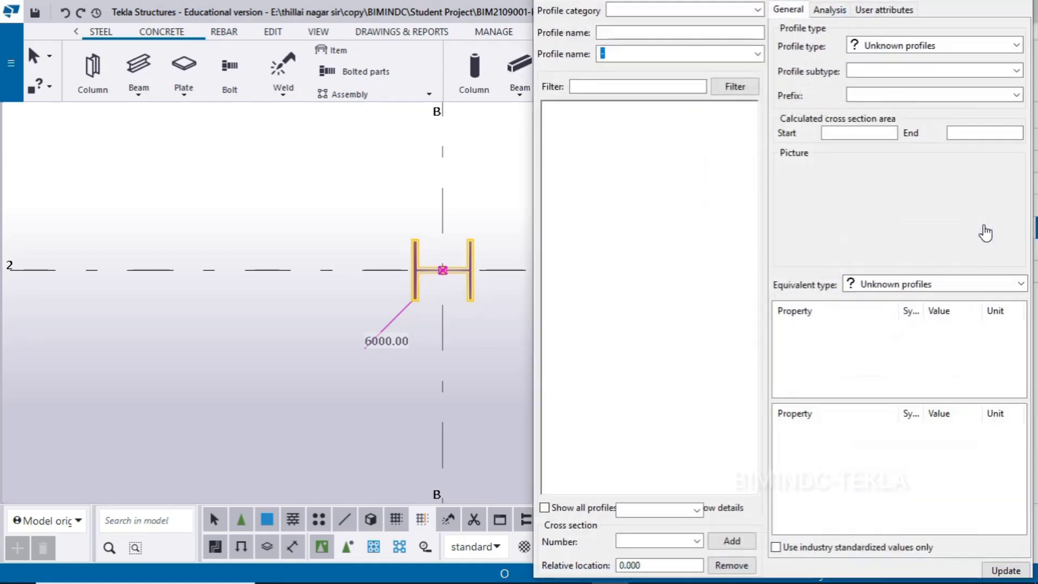
left_click(550, 65)
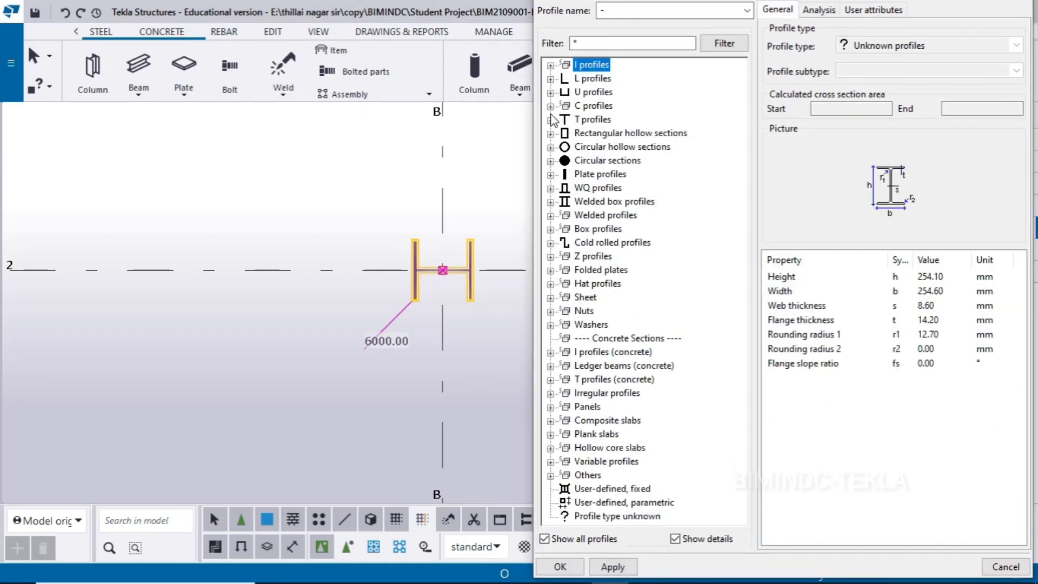
left_click(550, 66)
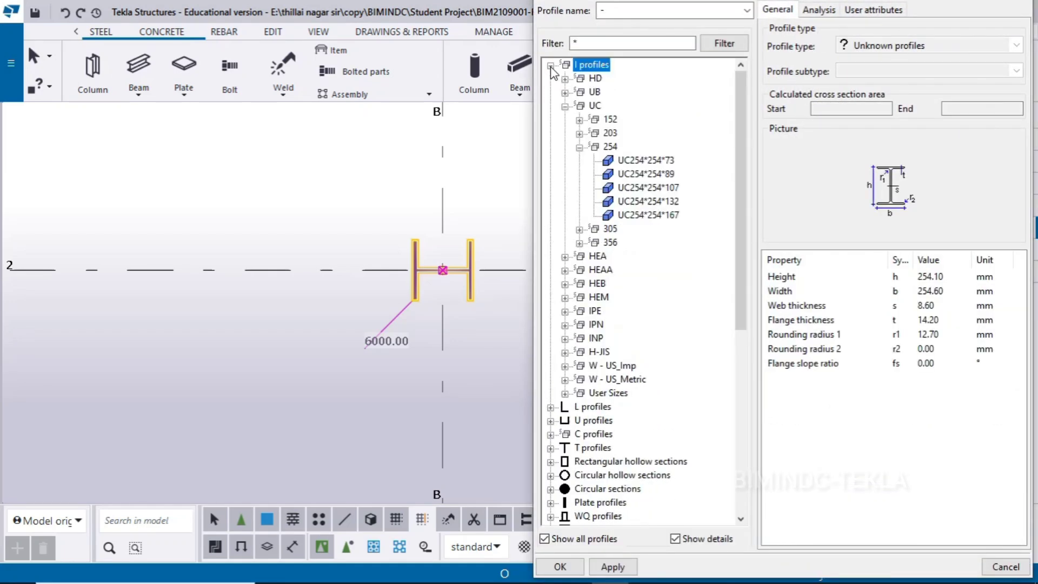
left_click(564, 312)
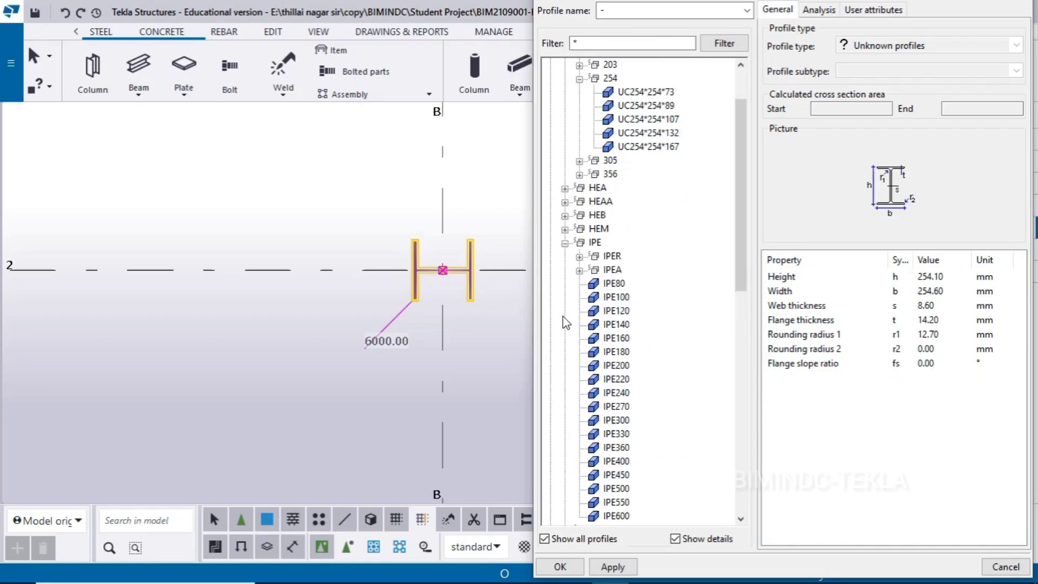
double_click(615, 325)
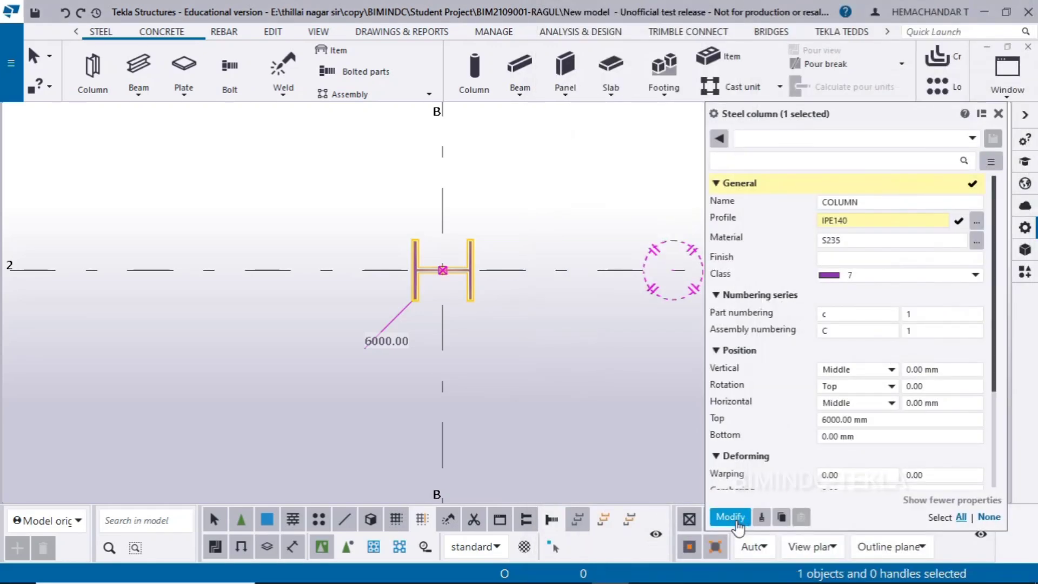
left_click(731, 517)
scroll(500, 214, "up", 5)
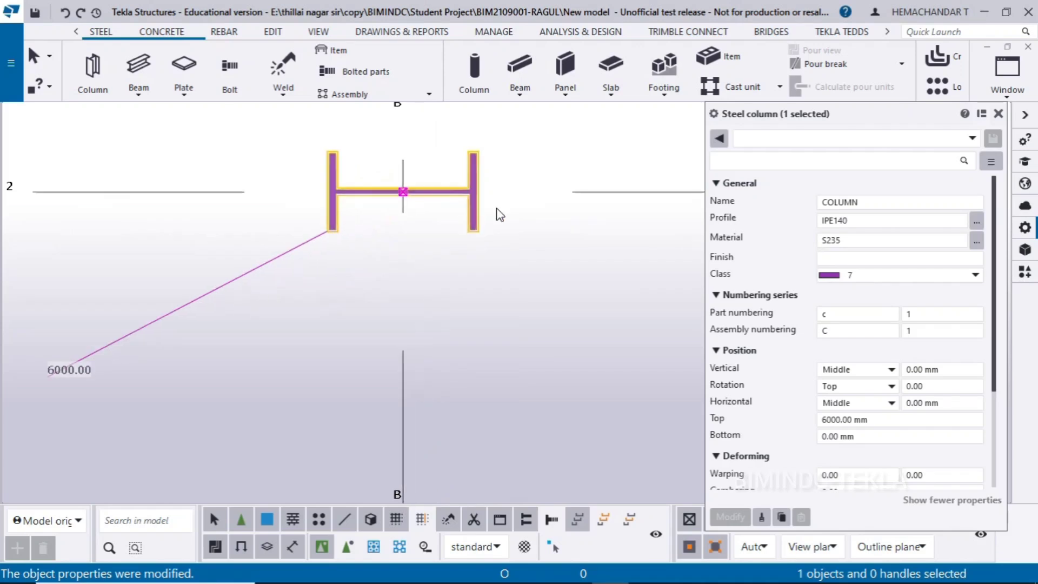
middle_click_drag(497, 209, 419, 319)
left_click(512, 309)
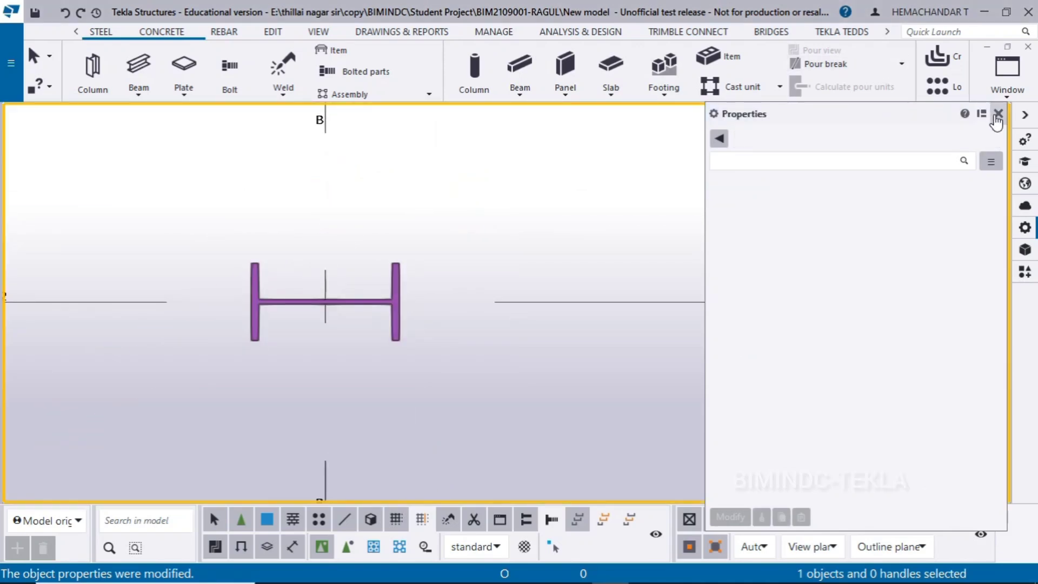
left_click(997, 114)
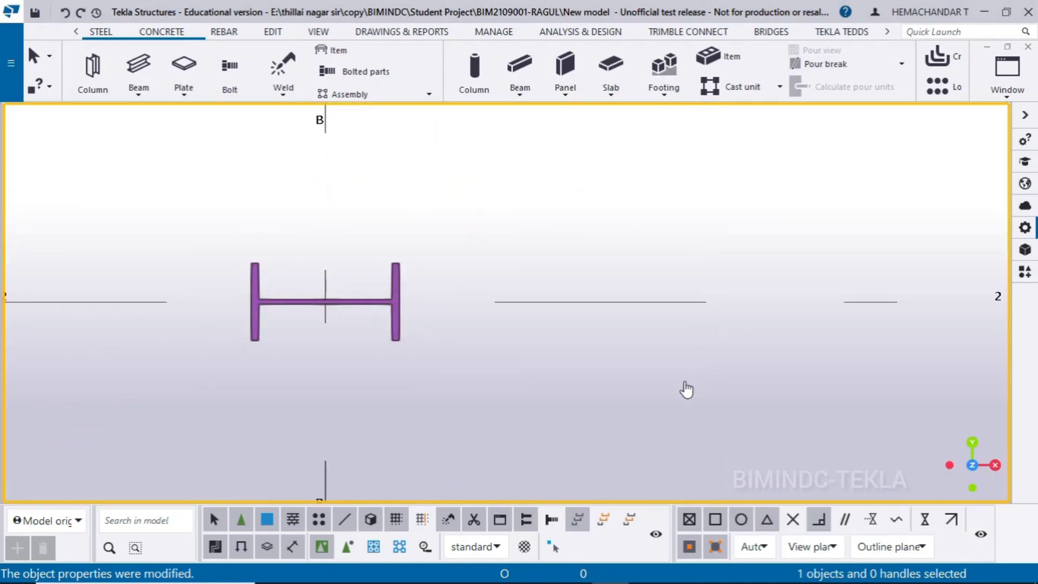
Launch Screen Controller from the desktop, return to Tekla Structures, and move the arrow pad clear of the column
left_click(984, 11)
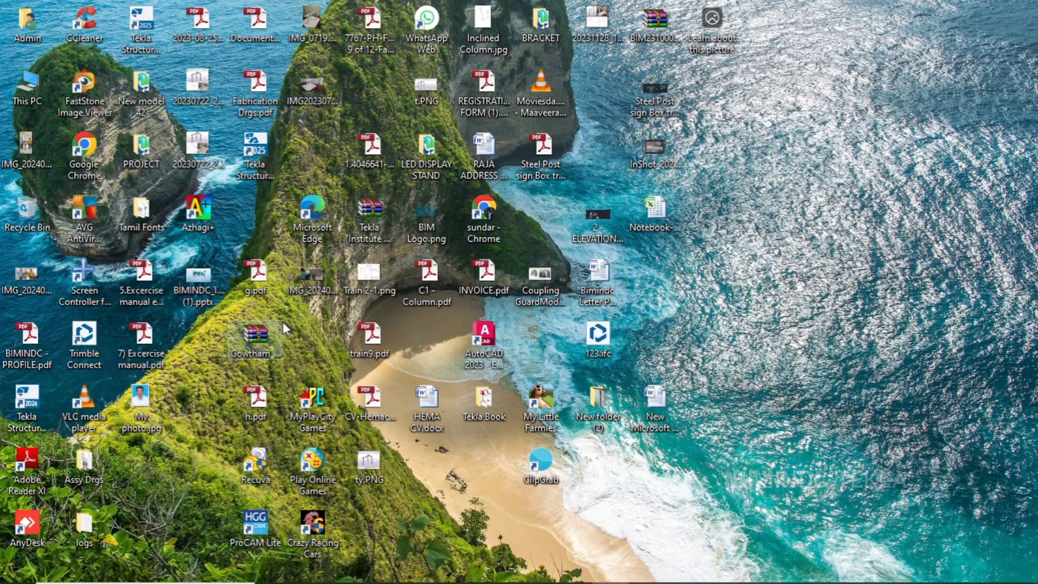
left_click(609, 569)
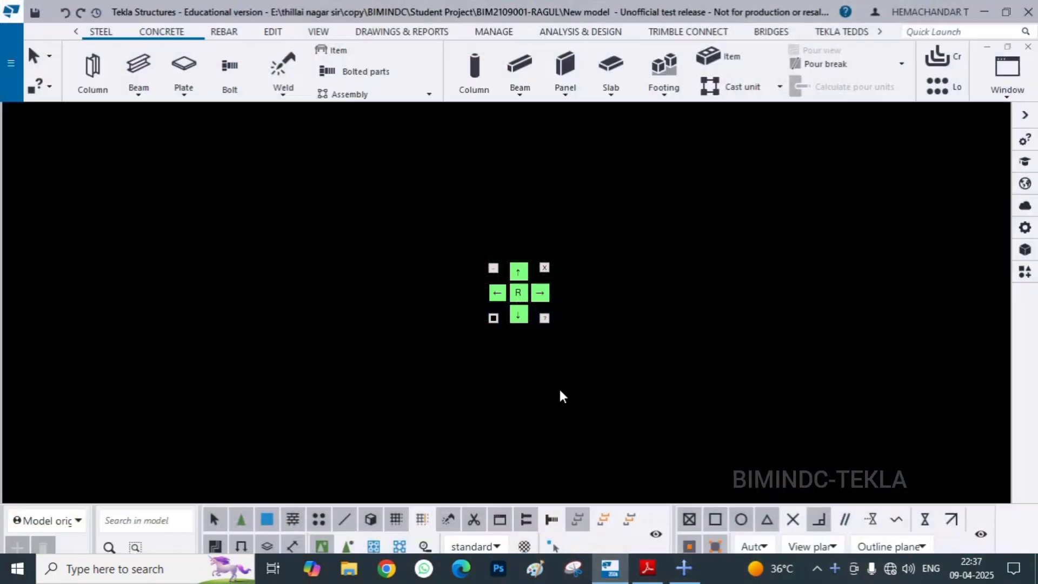
left_click_drag(528, 269, 964, 126)
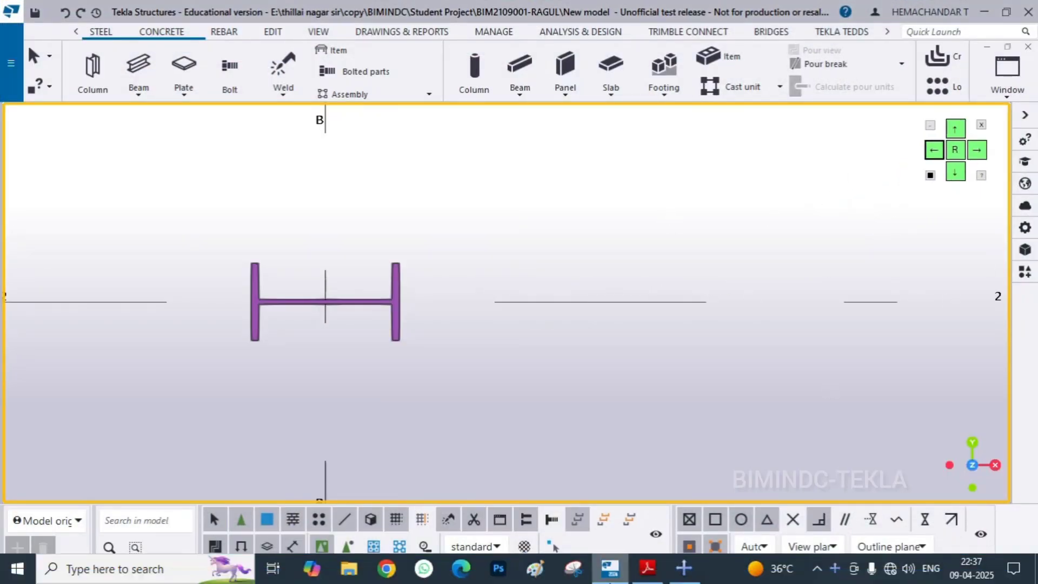
Check the connection layout in the Base Plate 3 drawing and search Tekla's applications and components for "base"
left_click(620, 570)
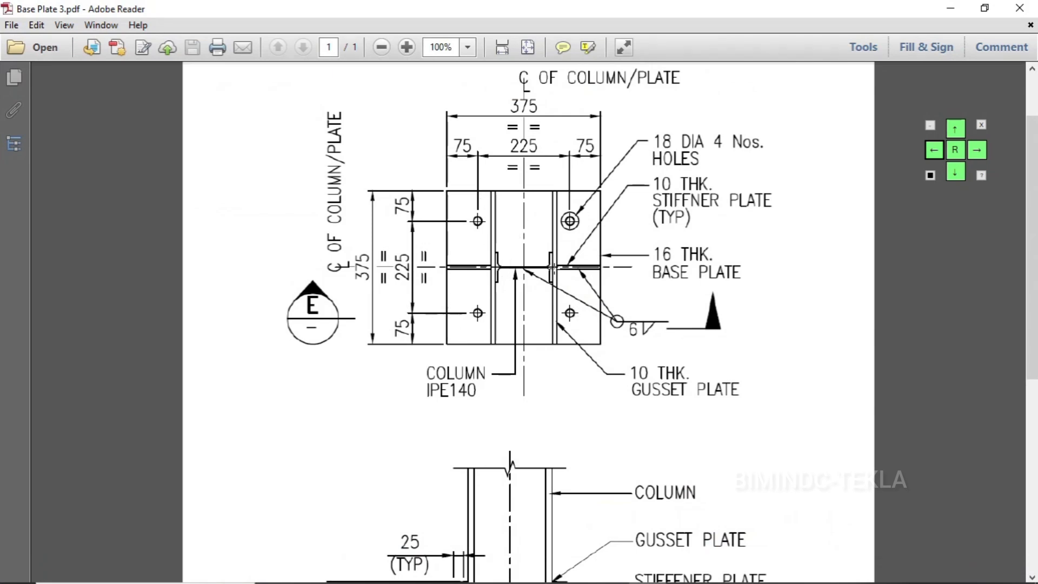
left_click(949, 7)
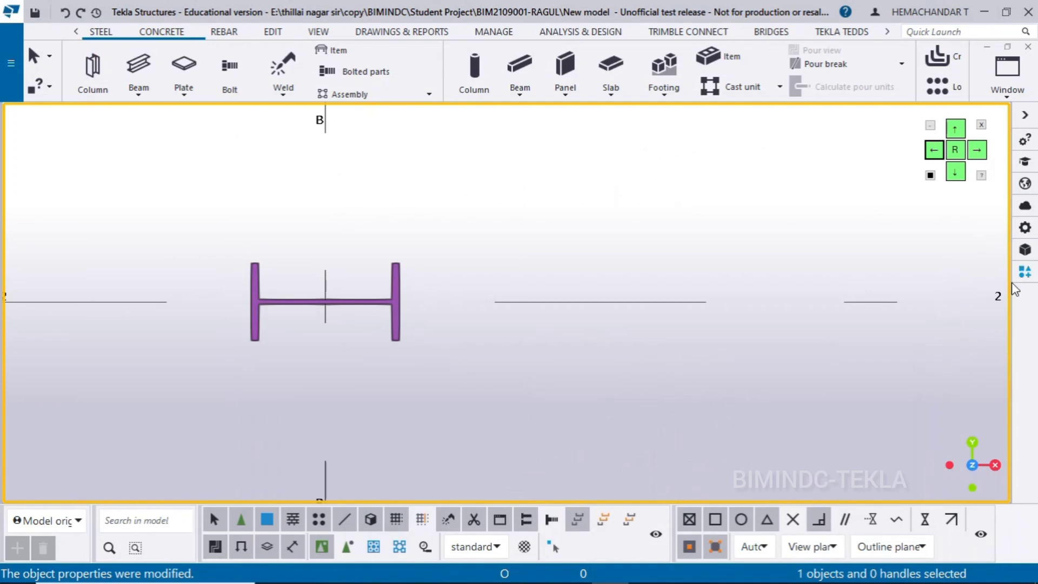
left_click(1024, 272)
left_click_drag(974, 134, 883, 26)
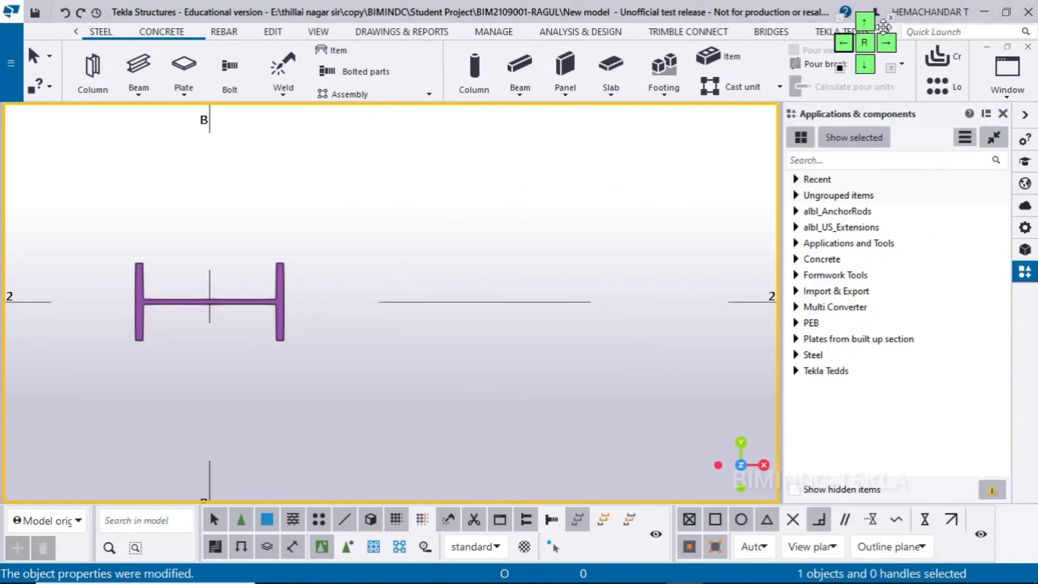
left_click(827, 160)
type("b")
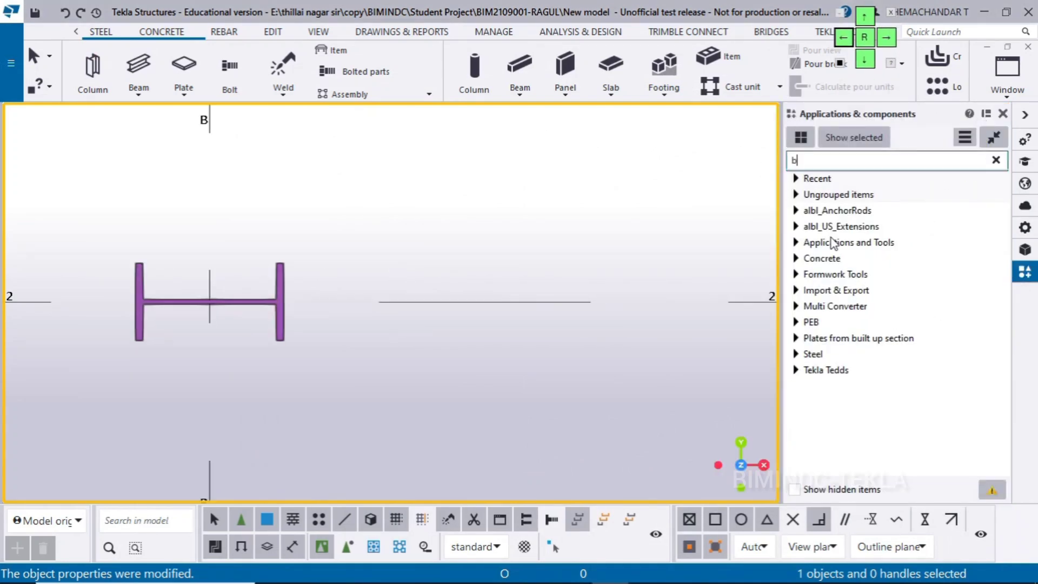
type("s")
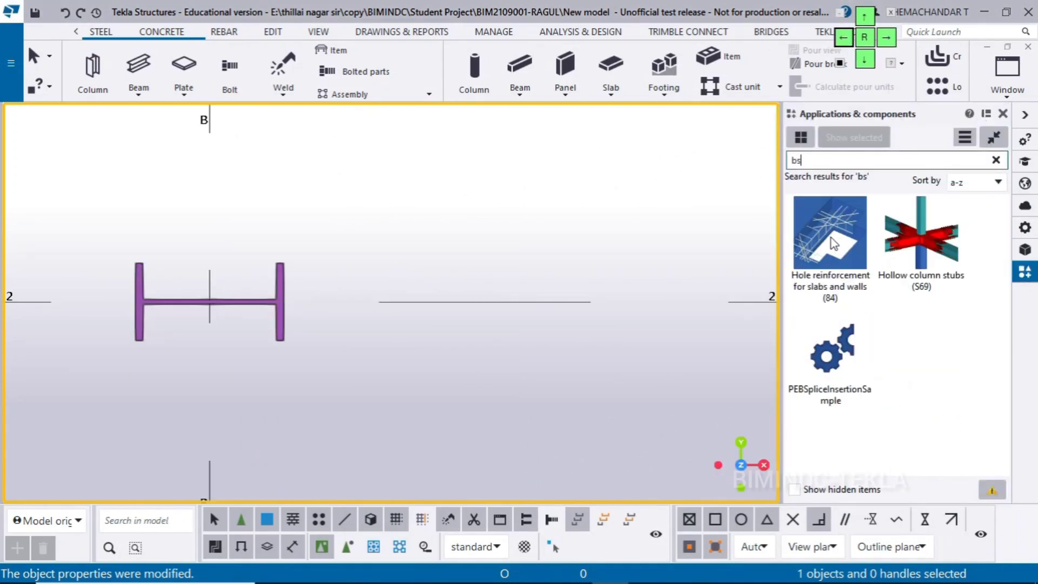
left_click(1021, 116)
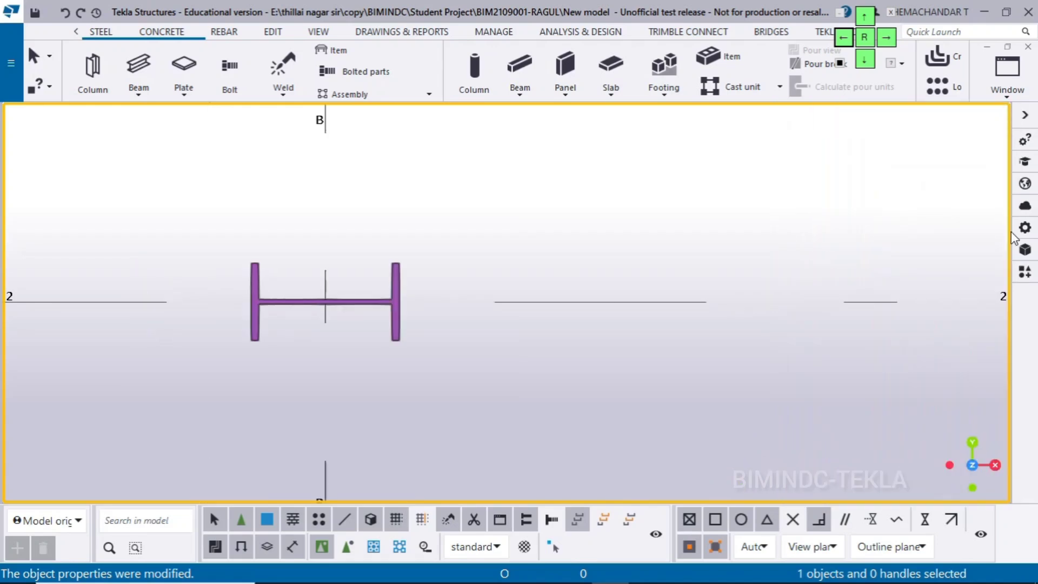
left_click(1025, 271)
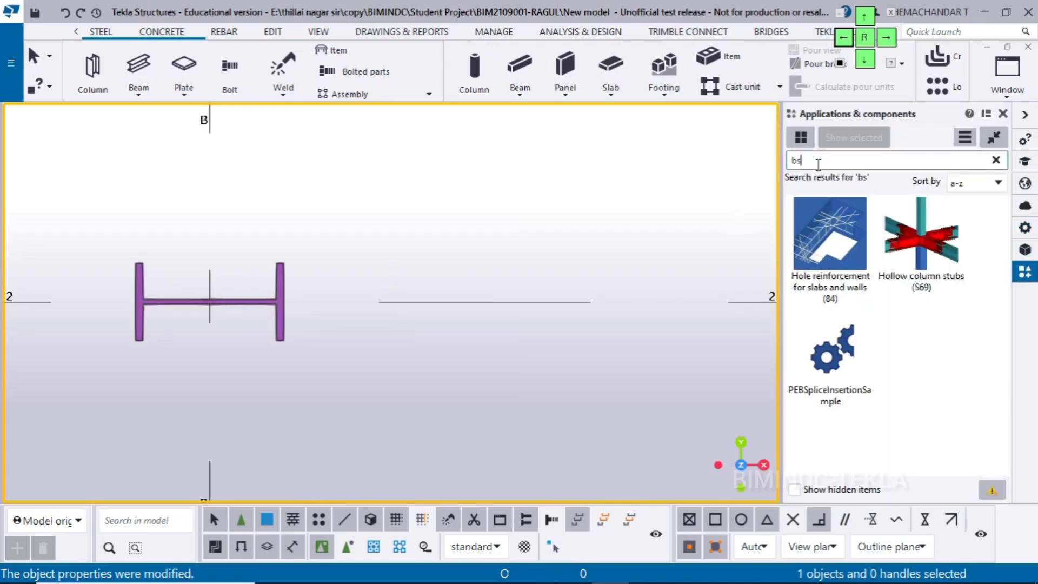
key("BackSpace")
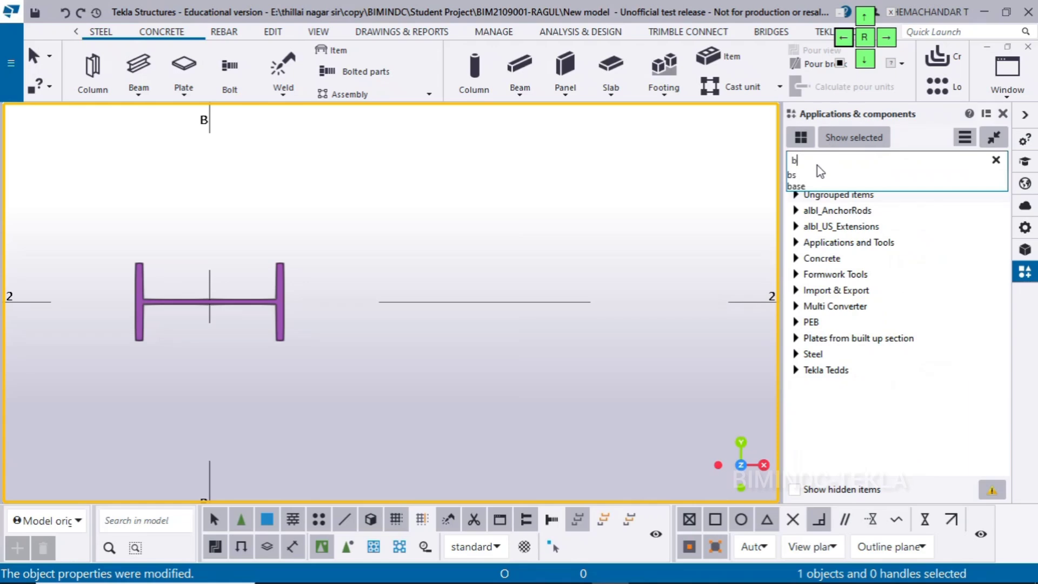
type("ase")
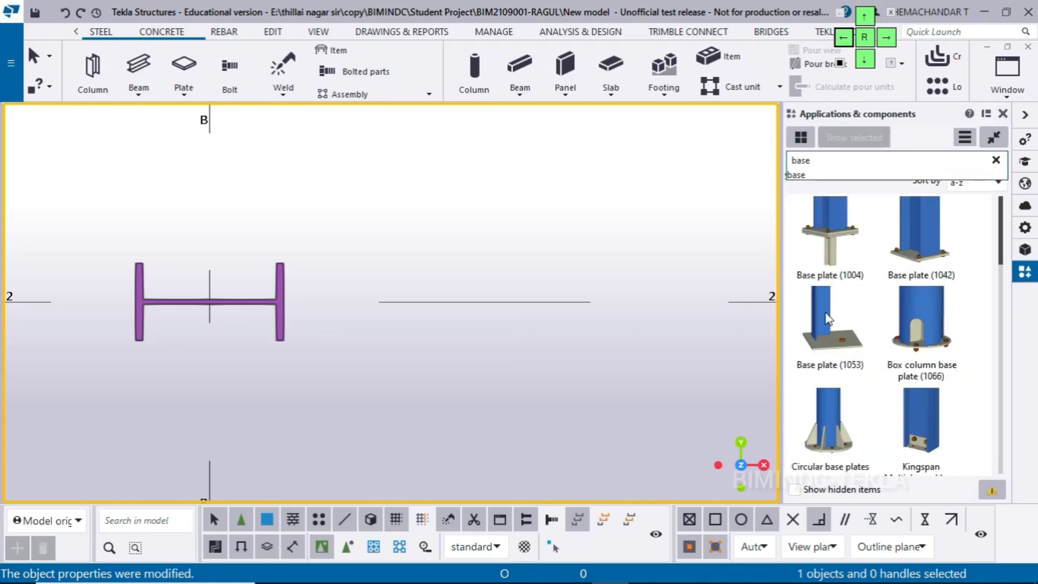
left_click_drag(997, 227, 981, 422)
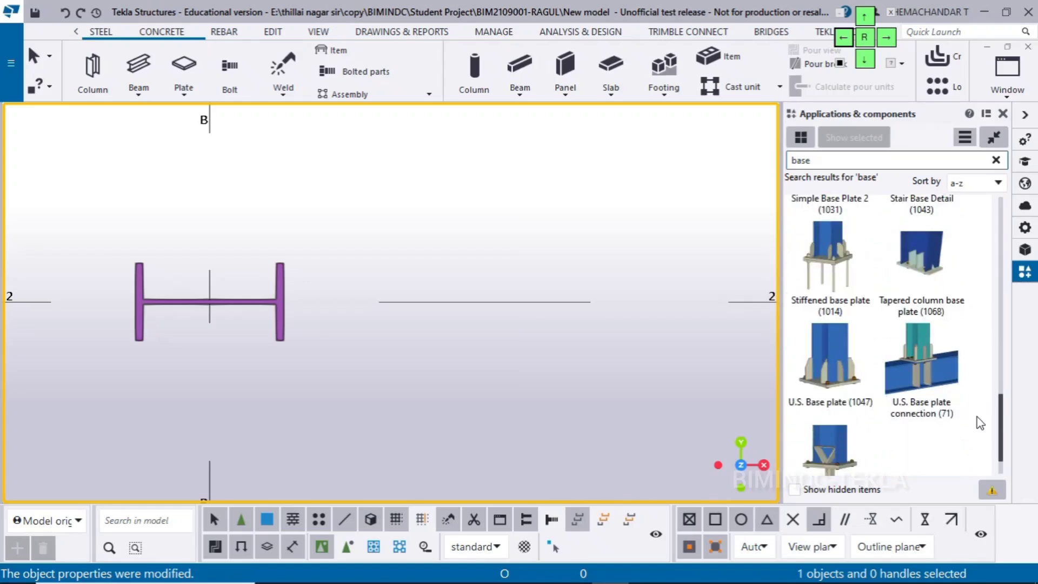
Apply the Stiffened base plate (1014) component to the IPE140 column at the intersection of grid lines B and 2
left_click(837, 258)
scroll(185, 340, "up", 2)
scroll(185, 340, "up", 1)
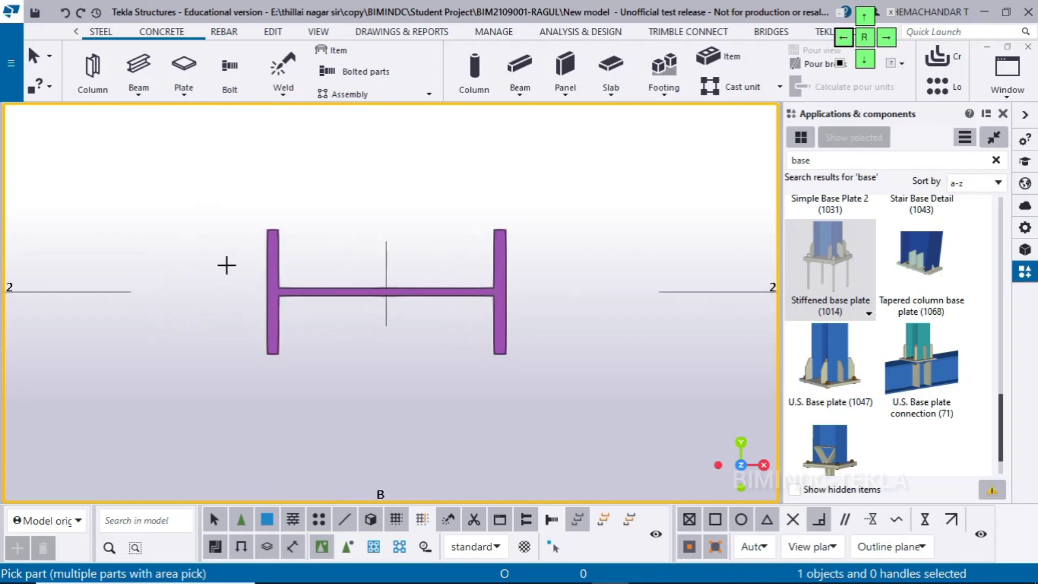
left_click(277, 228)
scroll(398, 255, "up", 2)
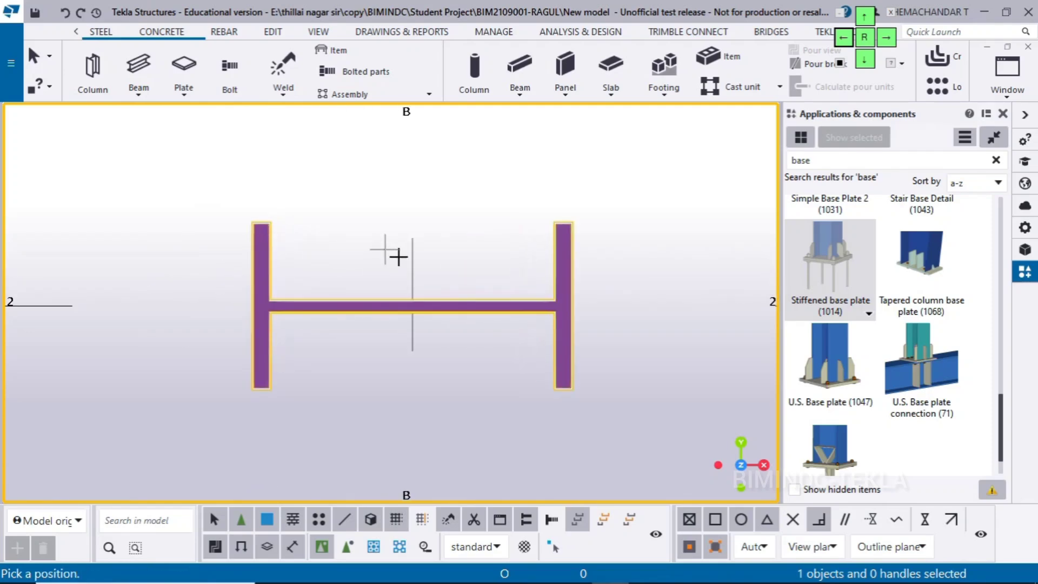
left_click(413, 314)
scroll(411, 314, "down", 3)
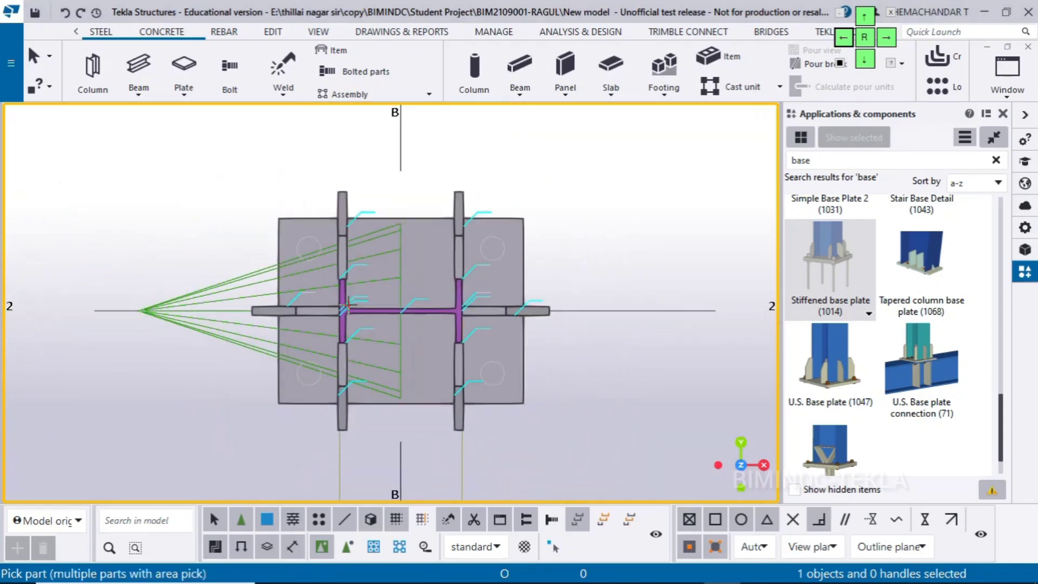
End the component placement command and redraw the view around the base plate
right_click(569, 192)
left_click(594, 193)
right_click(586, 189)
left_click(636, 270)
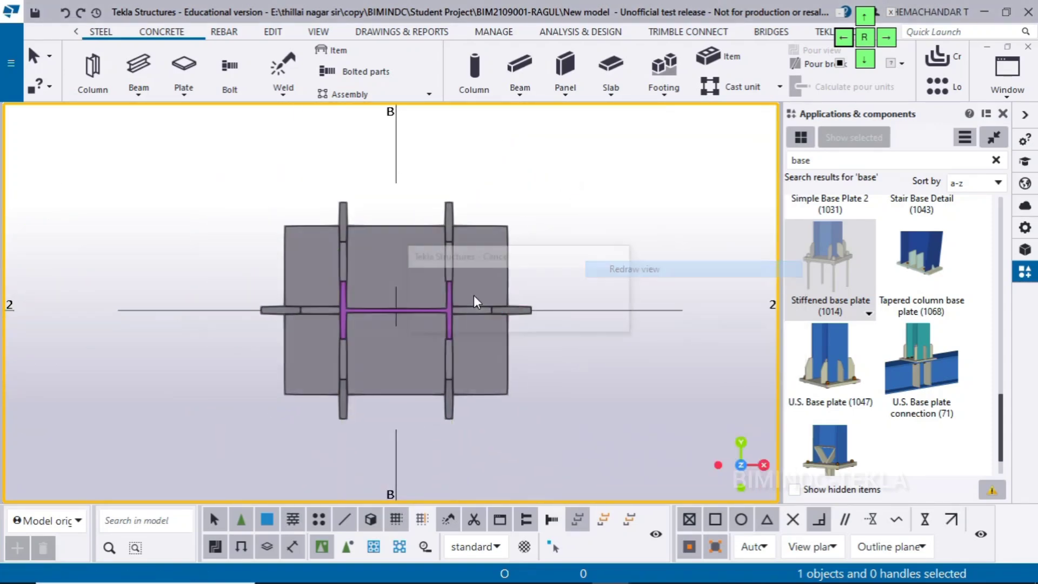
scroll(536, 384, "down", 2)
middle_click_drag(509, 371, 430, 349)
scroll(416, 332, "up", 2)
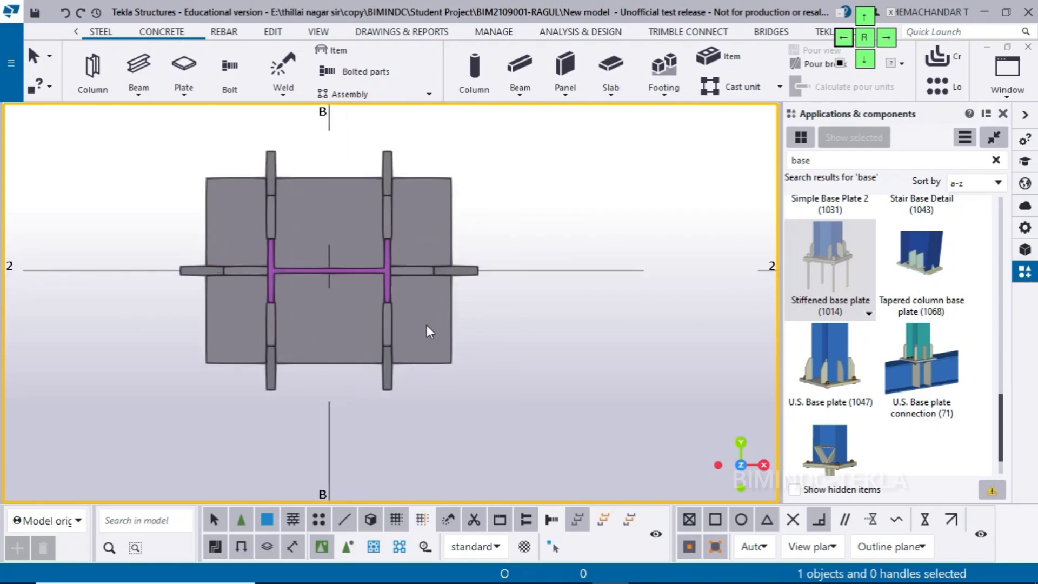
Open the Stiffened base plate (1014) properties beside the model and check the stiffener arrangement in the Base Plate 3 drawing
left_click(447, 359)
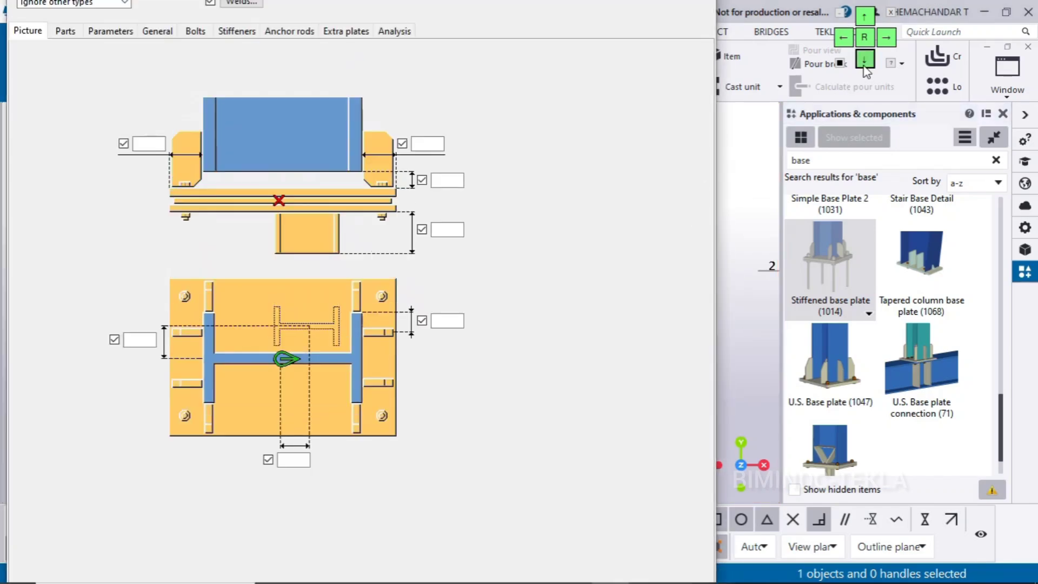
left_click_drag(319, 66, 925, 14)
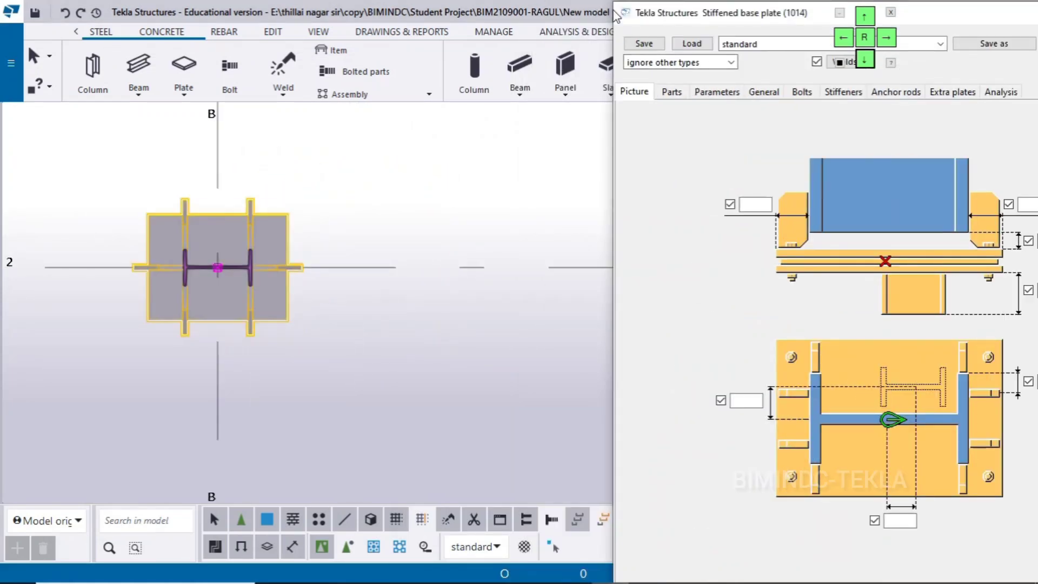
left_click_drag(645, 10, 522, 2)
left_click(648, 570)
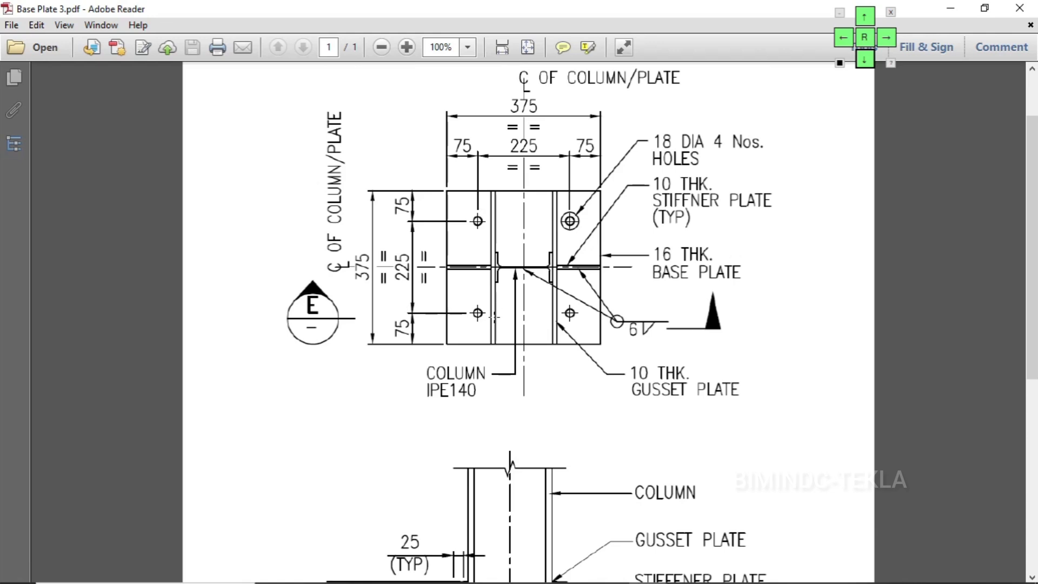
left_click(947, 9)
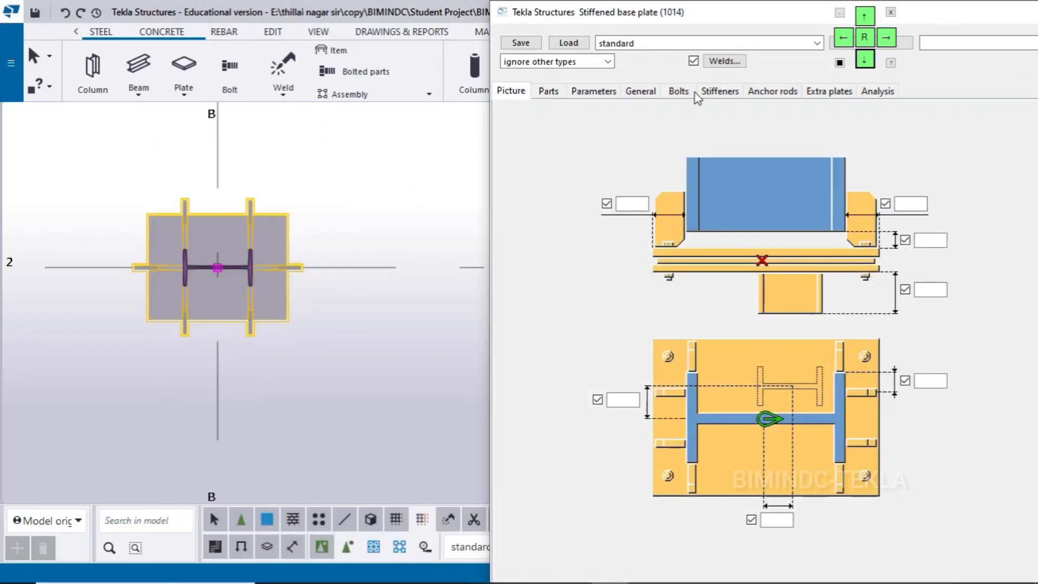
Remove the flange-edge stiffeners, choose continuous gusset plates along both flanges with one centred stiffener per side, and modify the connection
left_click(717, 92)
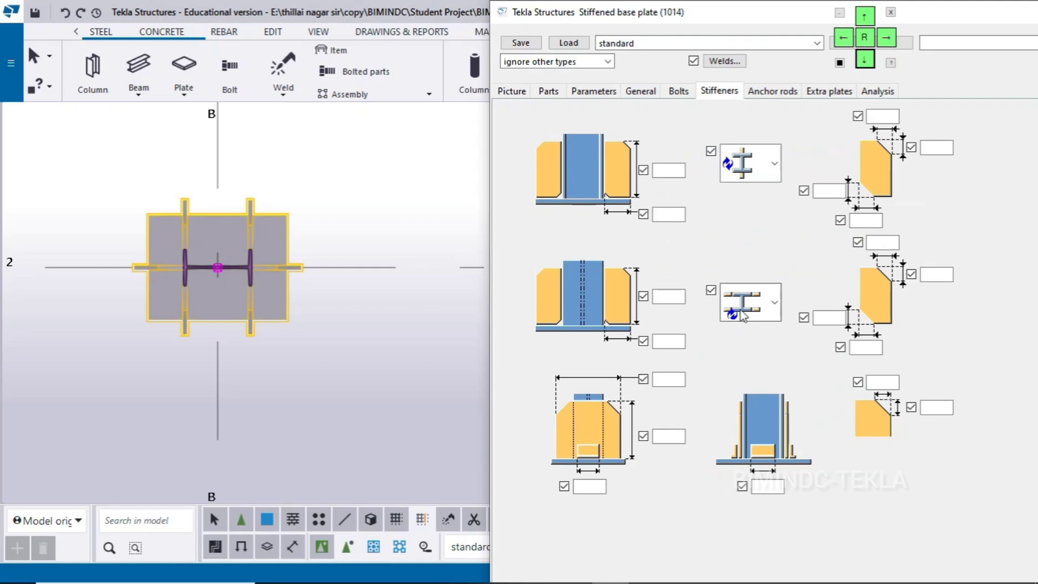
left_click(723, 305)
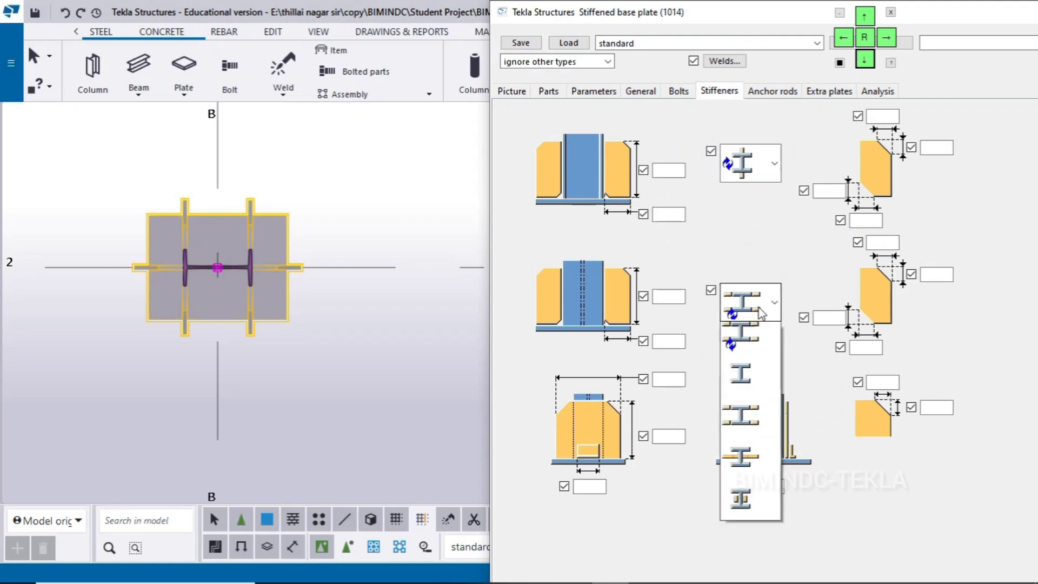
left_click(759, 393)
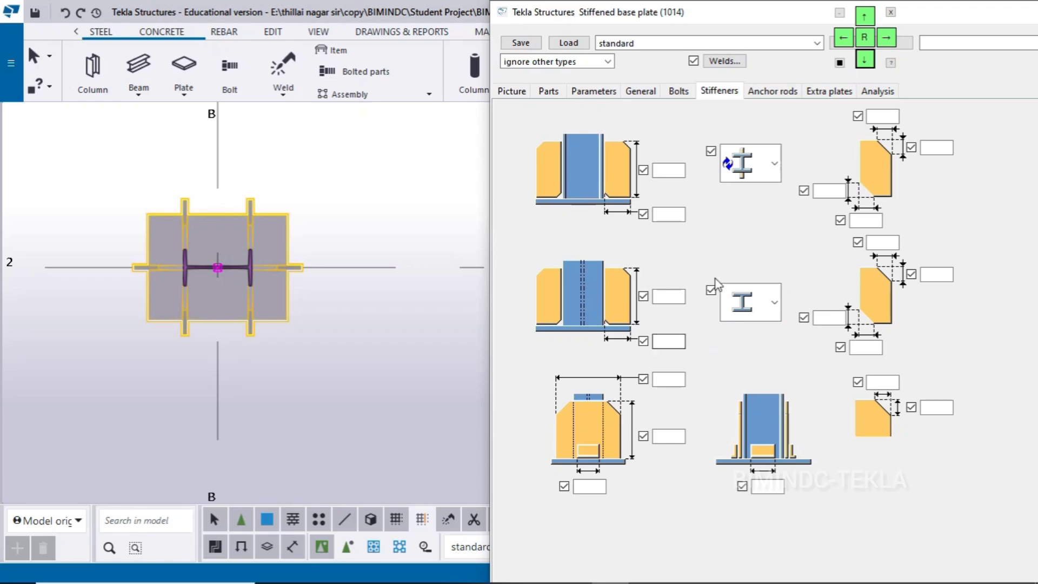
left_click(869, 64)
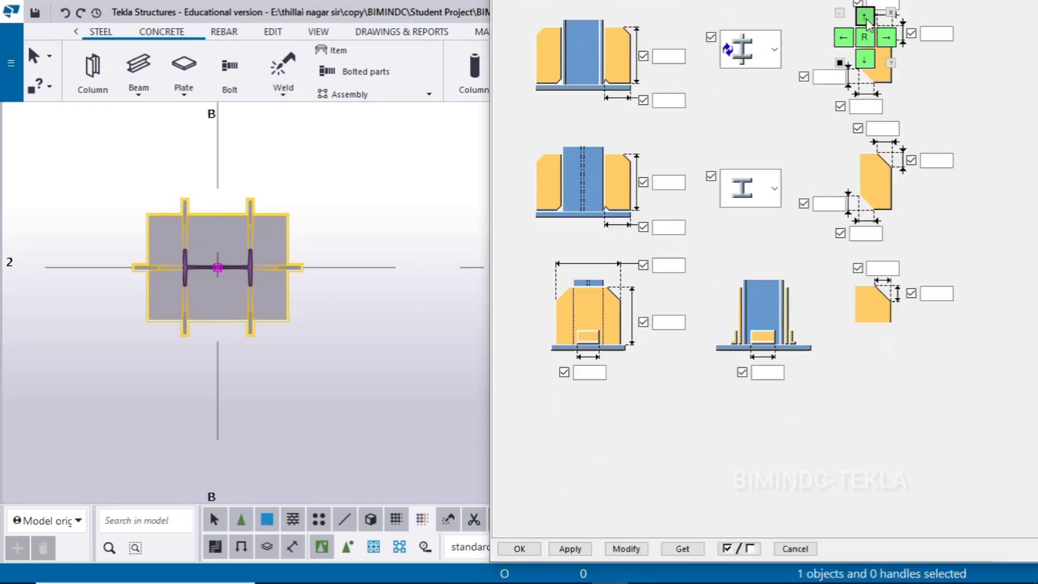
left_click(754, 49)
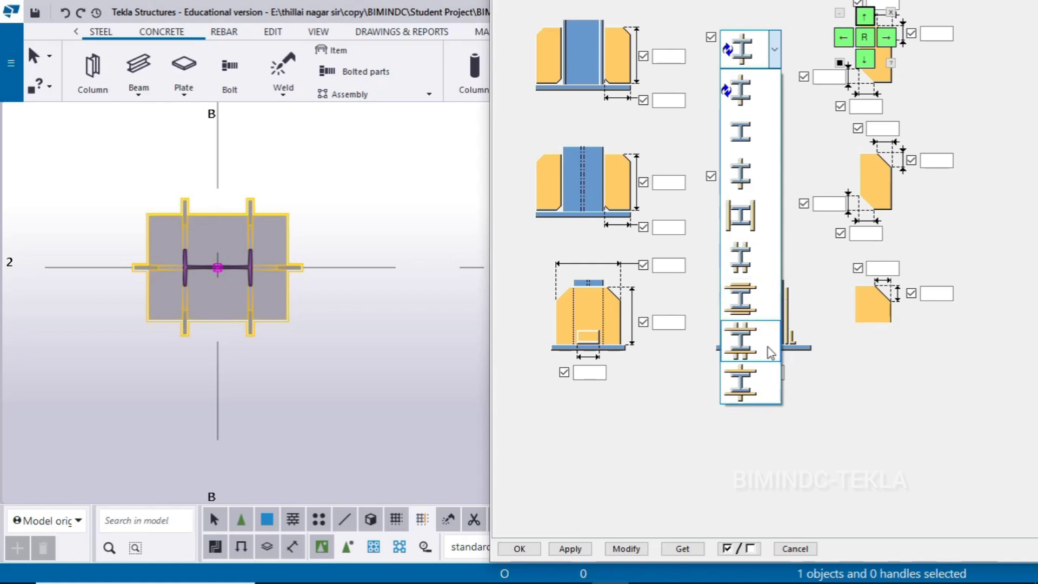
left_click(743, 386)
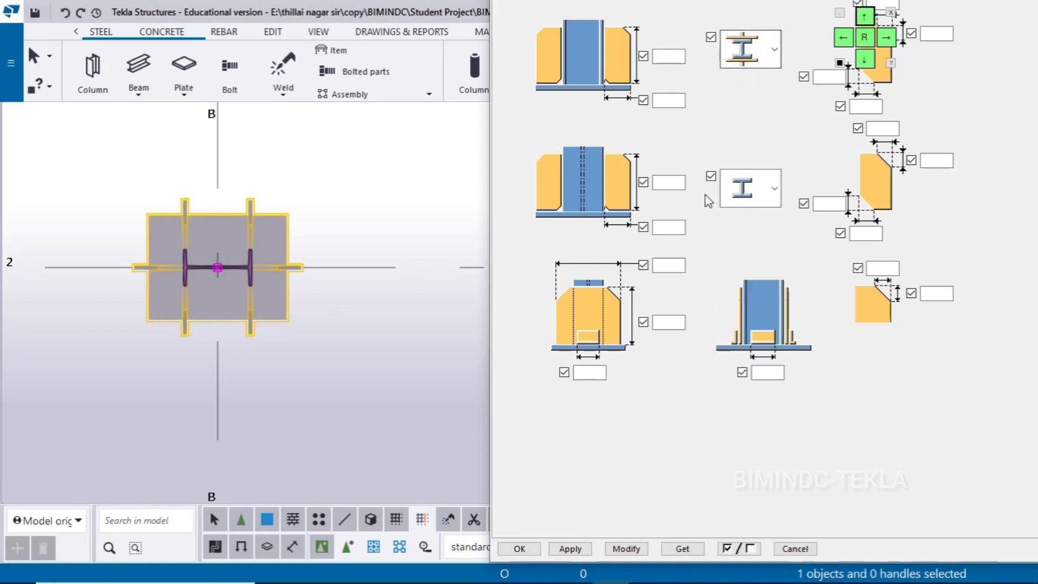
left_click(625, 549)
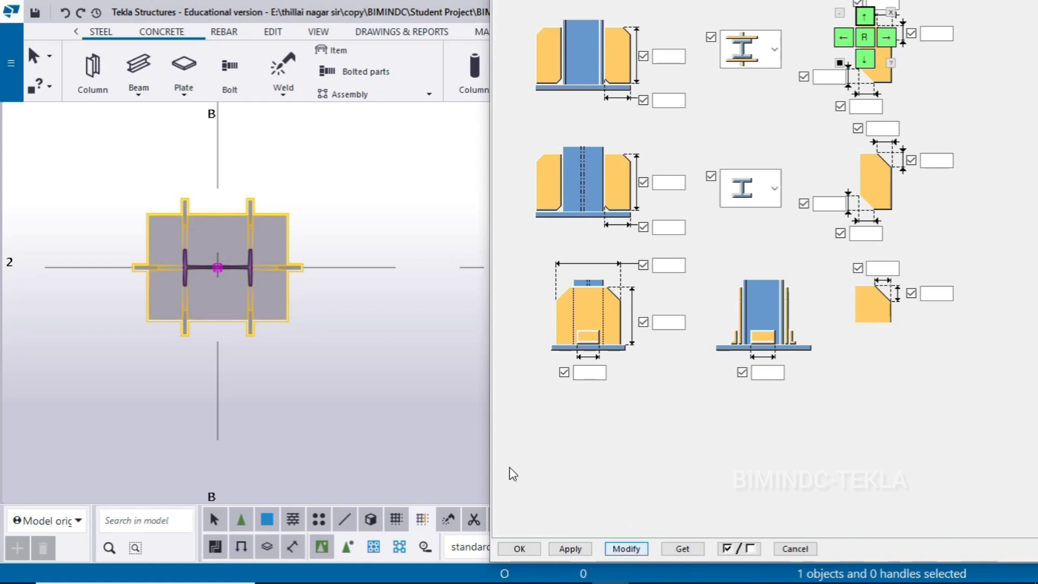
scroll(189, 252, "up", 2)
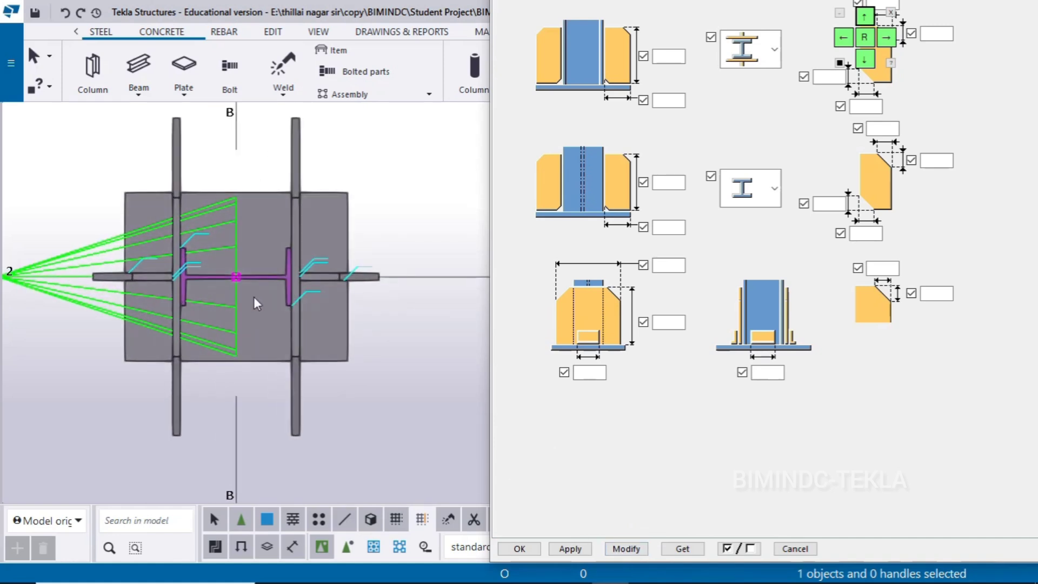
Review the component's picture and parts settings and check the base plate thickness and dimensions in the Base Plate 3 drawing
left_click(865, 63)
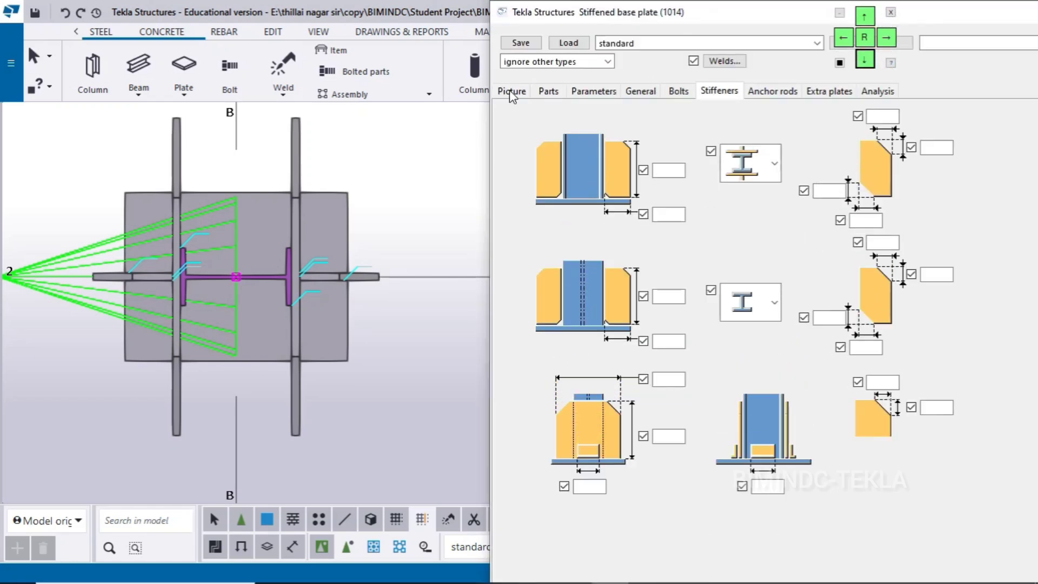
left_click(509, 91)
scroll(273, 290, "down", 1)
middle_click_drag(354, 380, 346, 363)
left_click(384, 363)
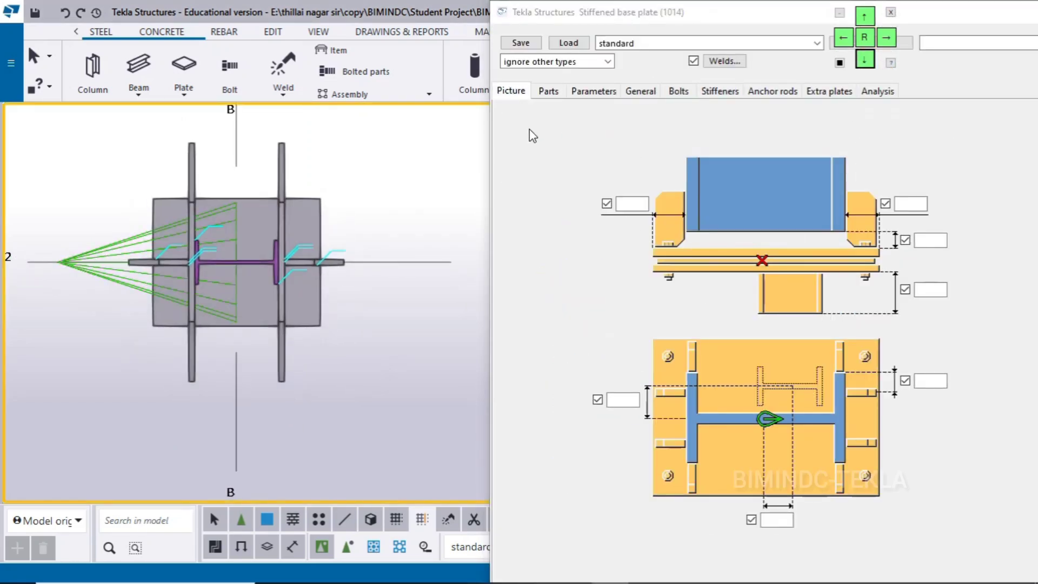
left_click(547, 92)
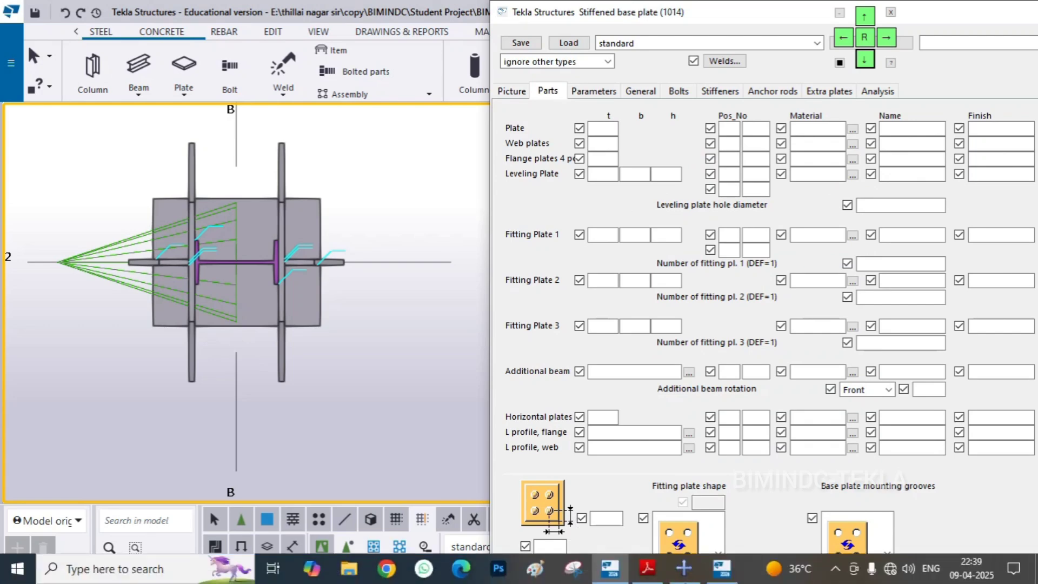
left_click(647, 567)
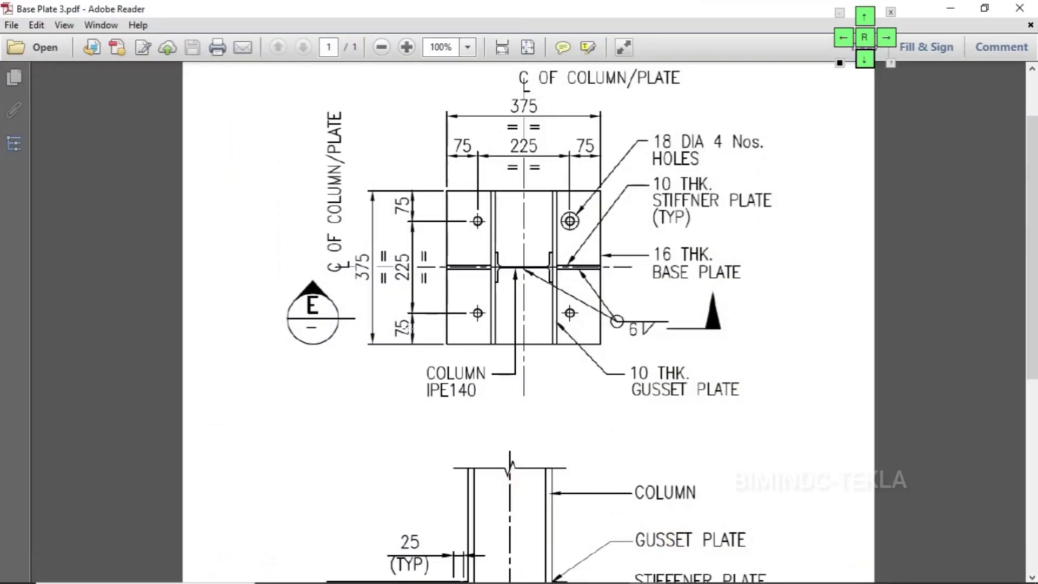
scroll(528, 324, "up", 3)
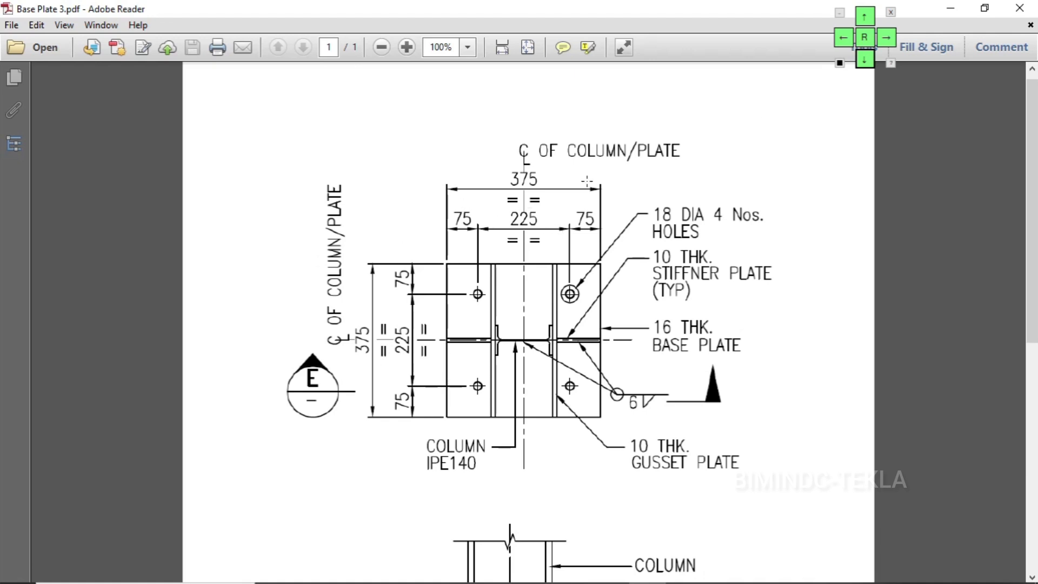
left_click(950, 8)
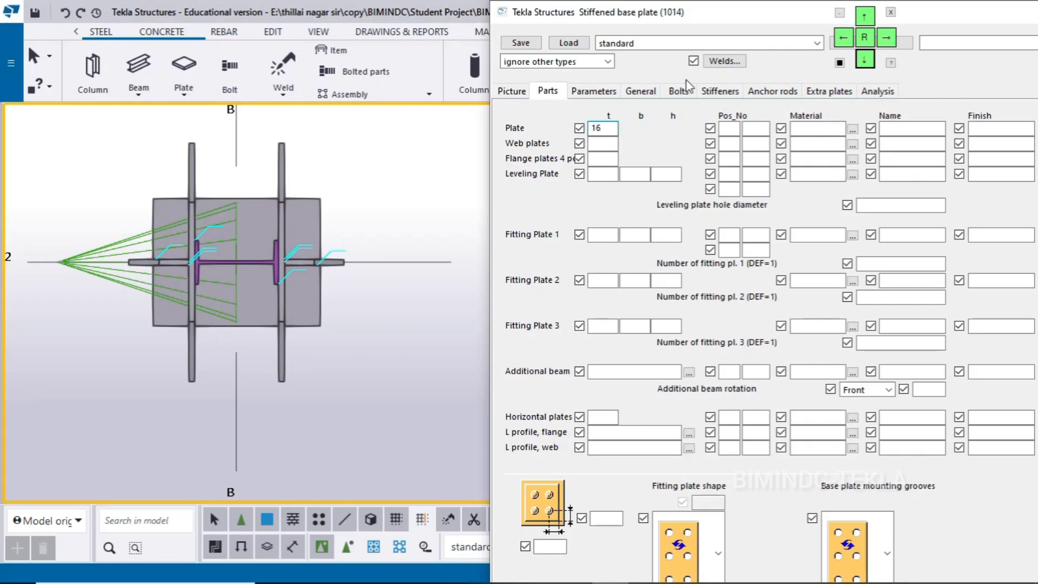
Give the base plate position prefix BP with start number 1 and modify the selected connection
left_click(735, 139)
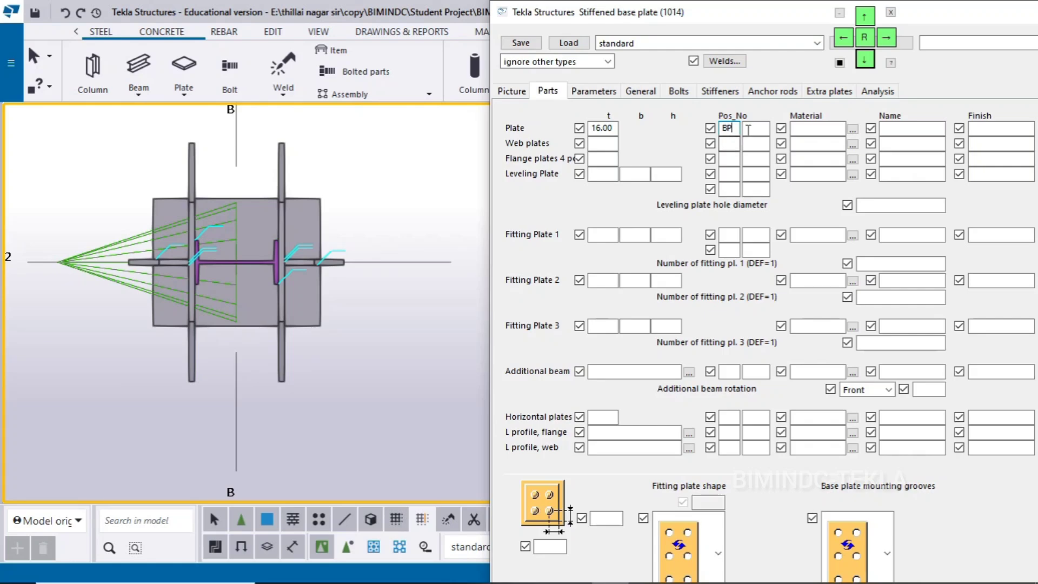
left_click(748, 130)
type("1")
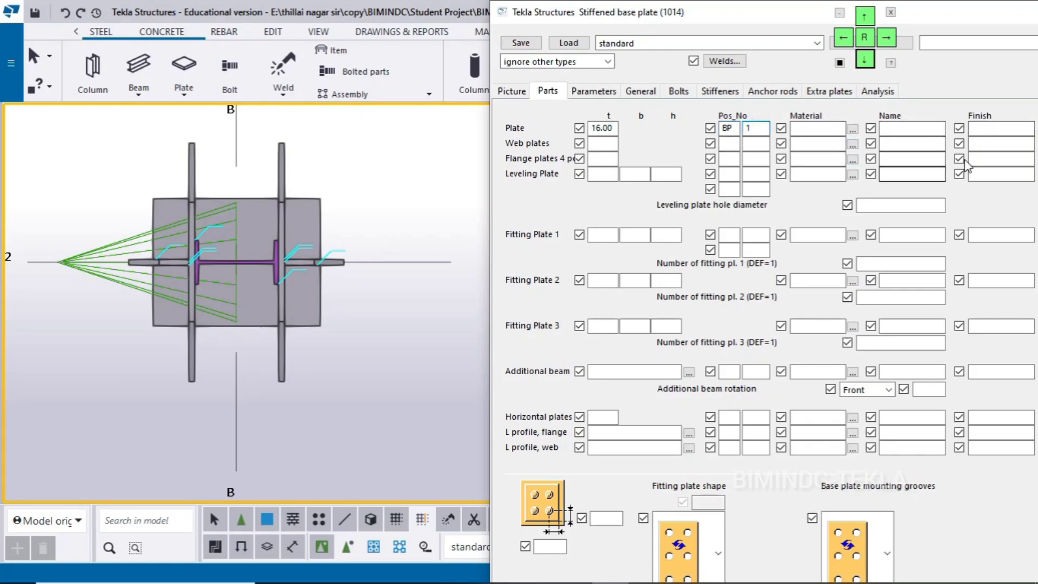
left_click(317, 212)
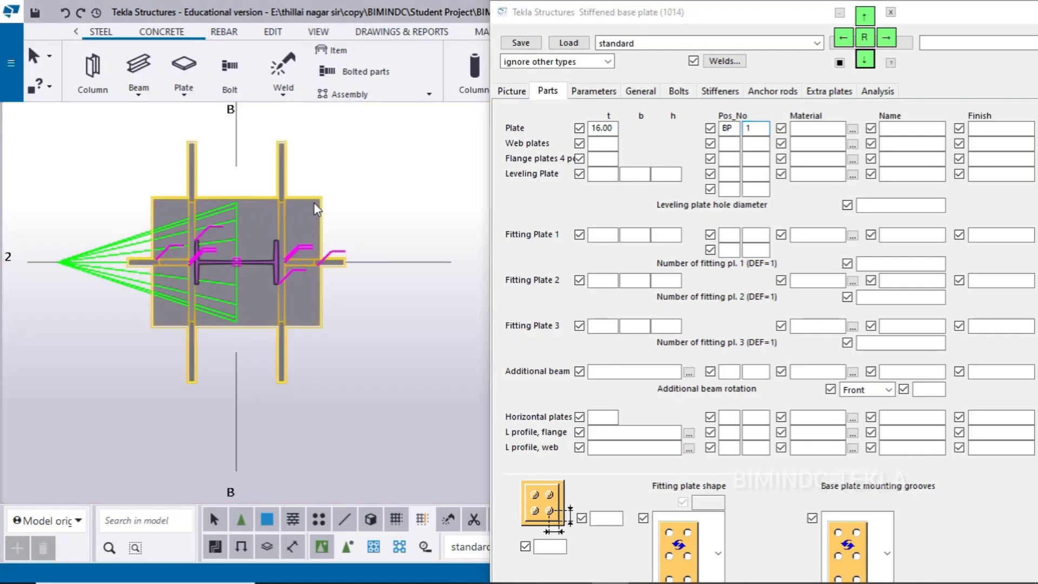
left_click(972, 509)
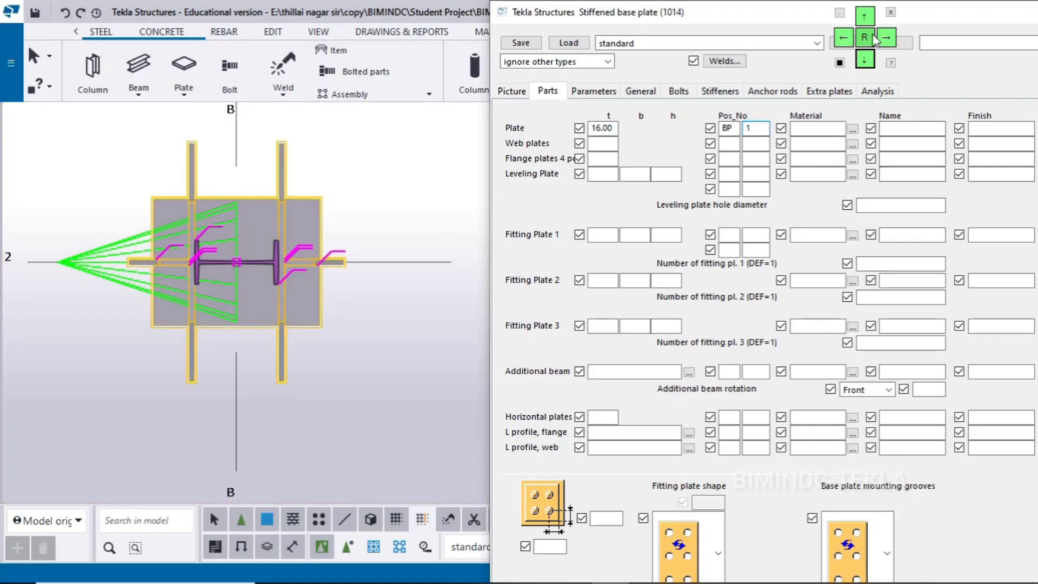
left_click(864, 16)
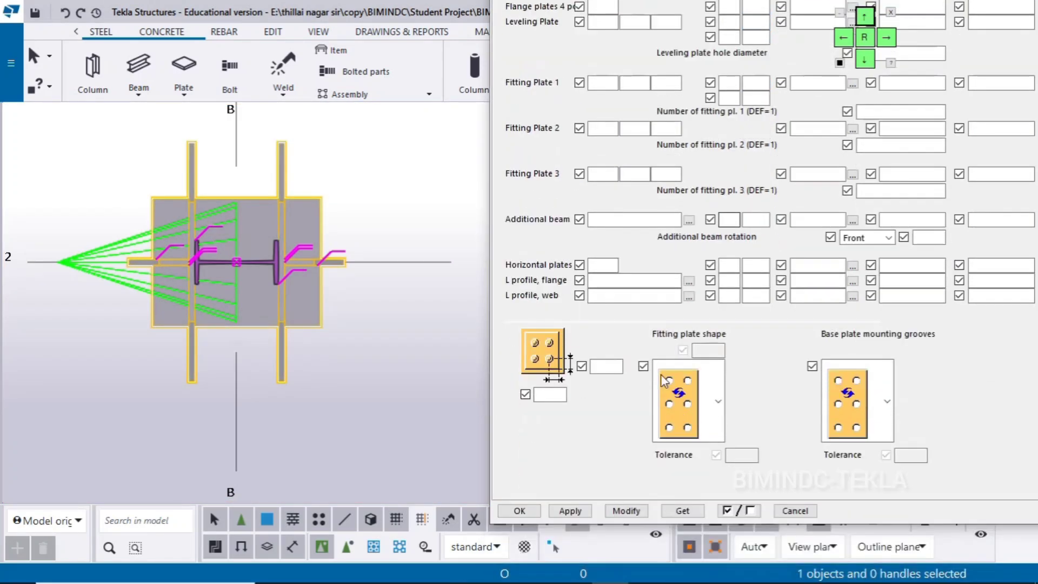
left_click(626, 510)
left_click(369, 411)
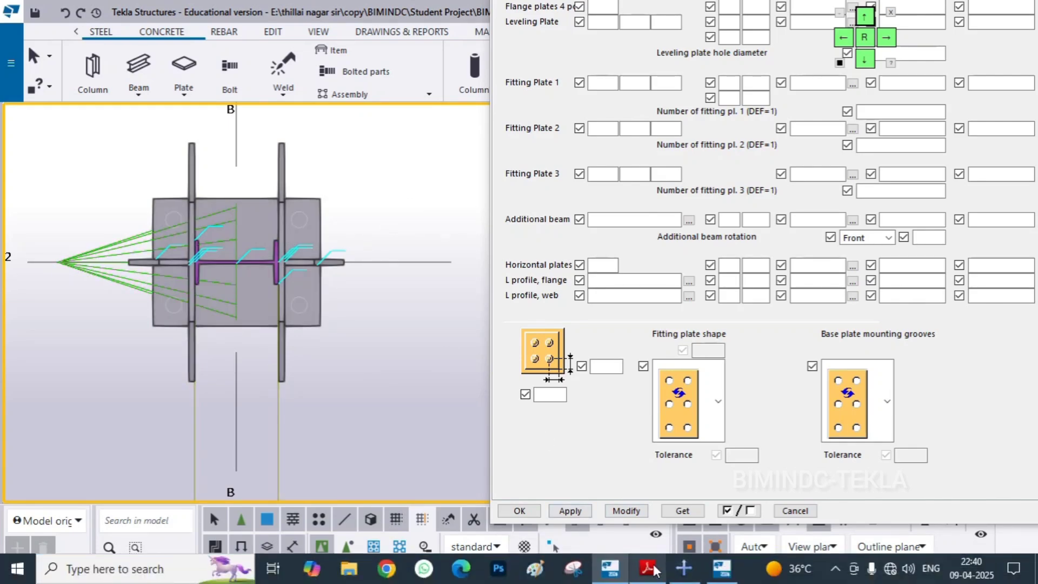
Check the plate thicknesses in the Base Plate 3 drawing, set web plates and horizontal plates to 10 mm, and modify the connection
left_click(651, 570)
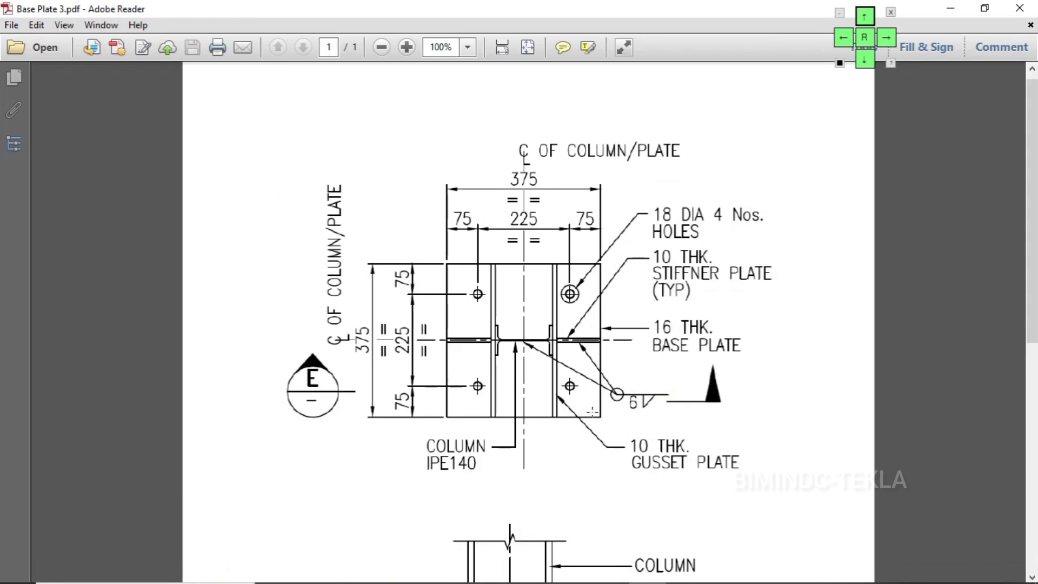
scroll(591, 412, "down", 6)
scroll(589, 413, "up", 5)
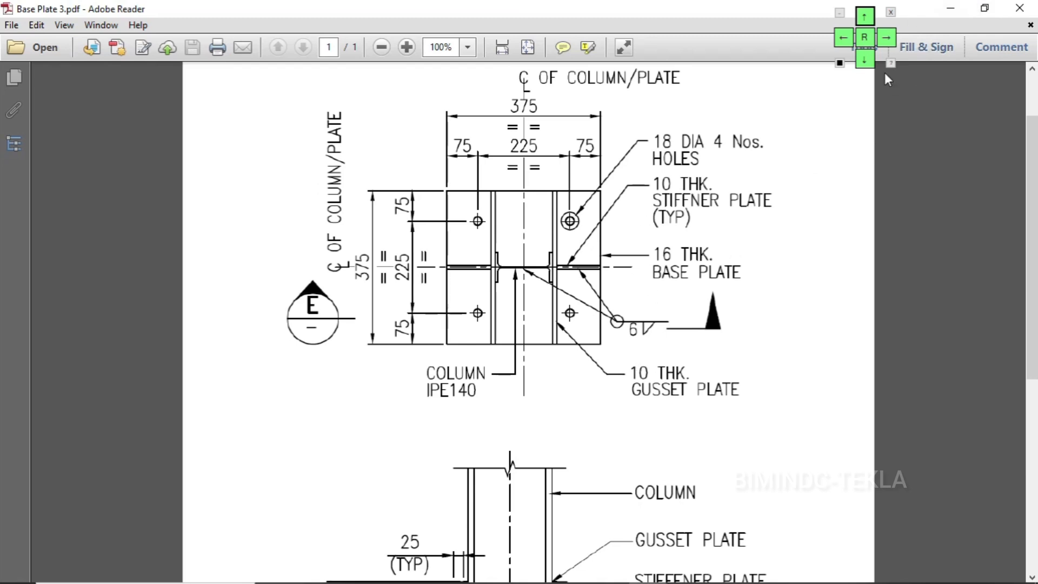
left_click(950, 9)
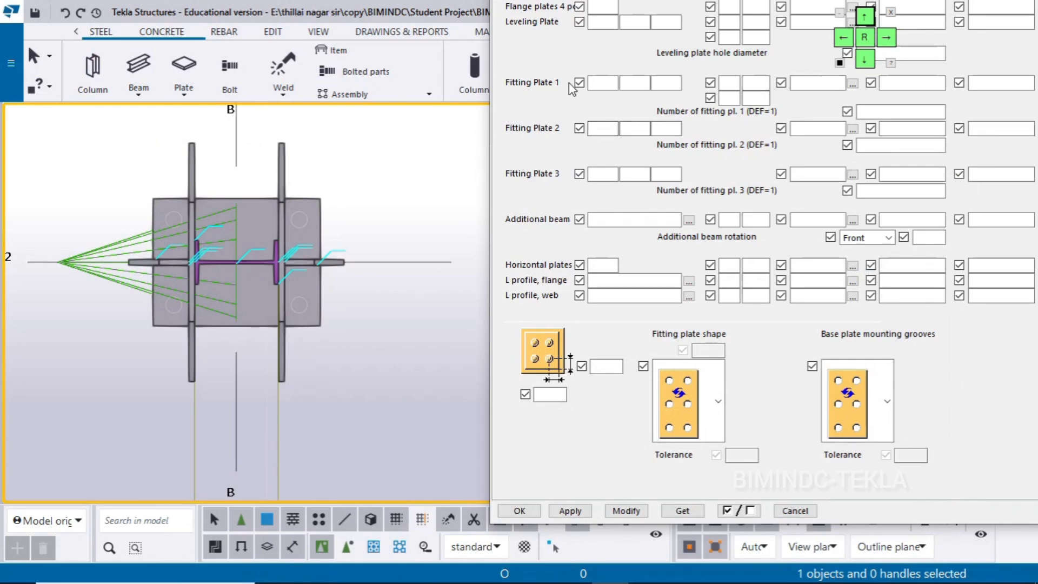
left_click(865, 60)
left_click(865, 59)
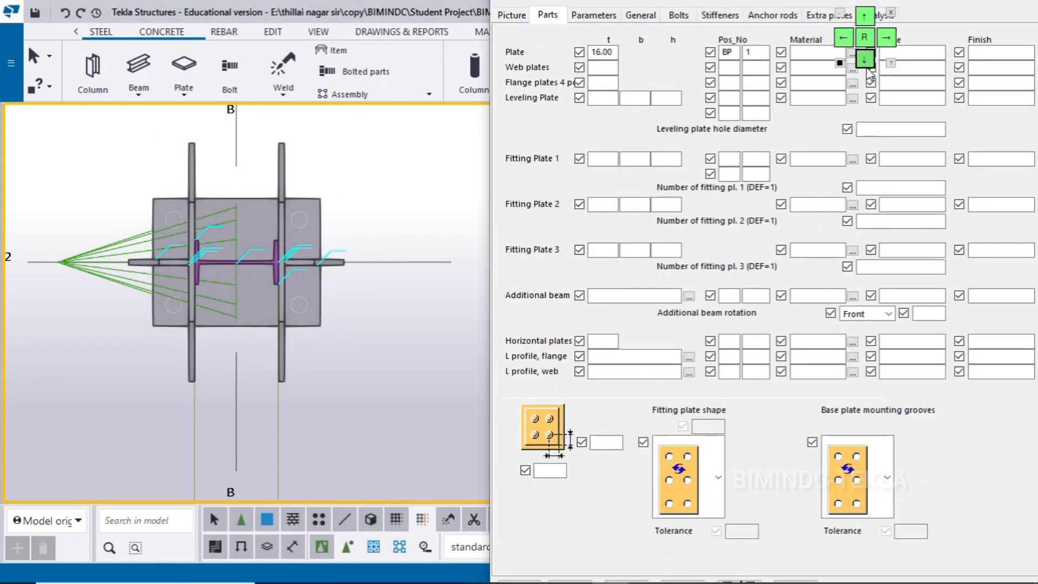
left_click(615, 68)
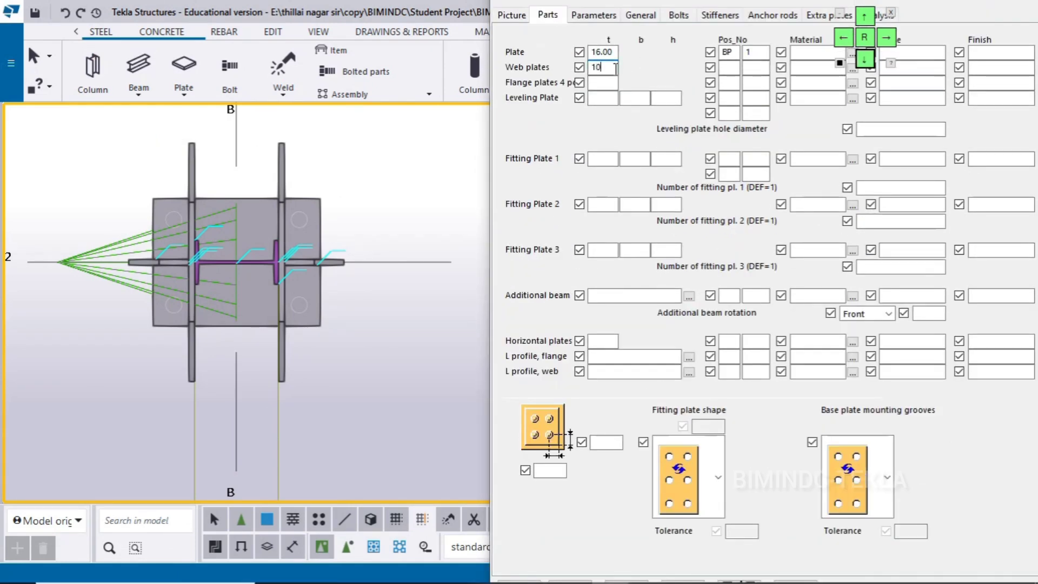
left_click(601, 341)
type("10")
left_click(290, 182)
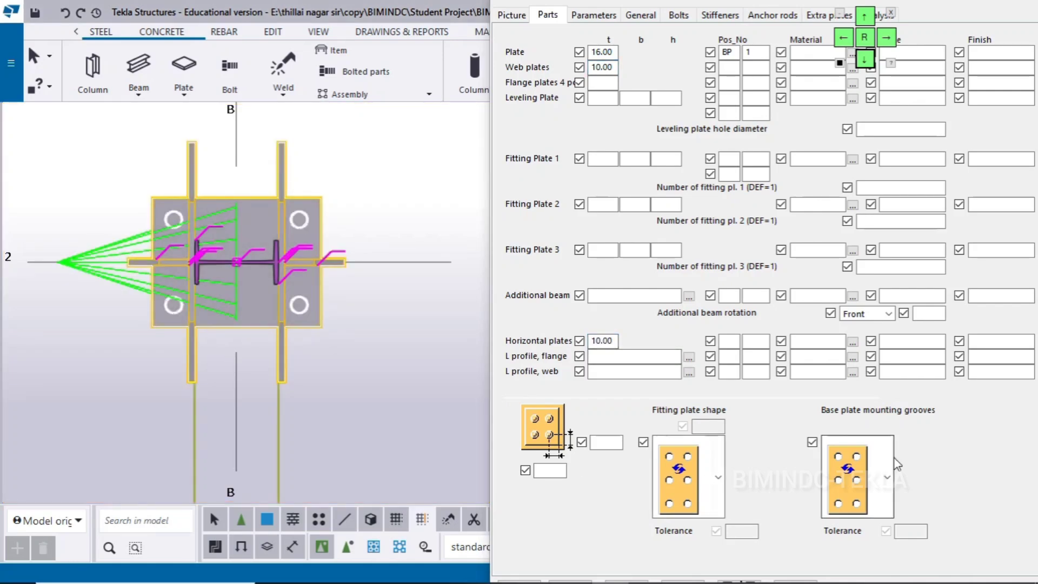
left_click(861, 15)
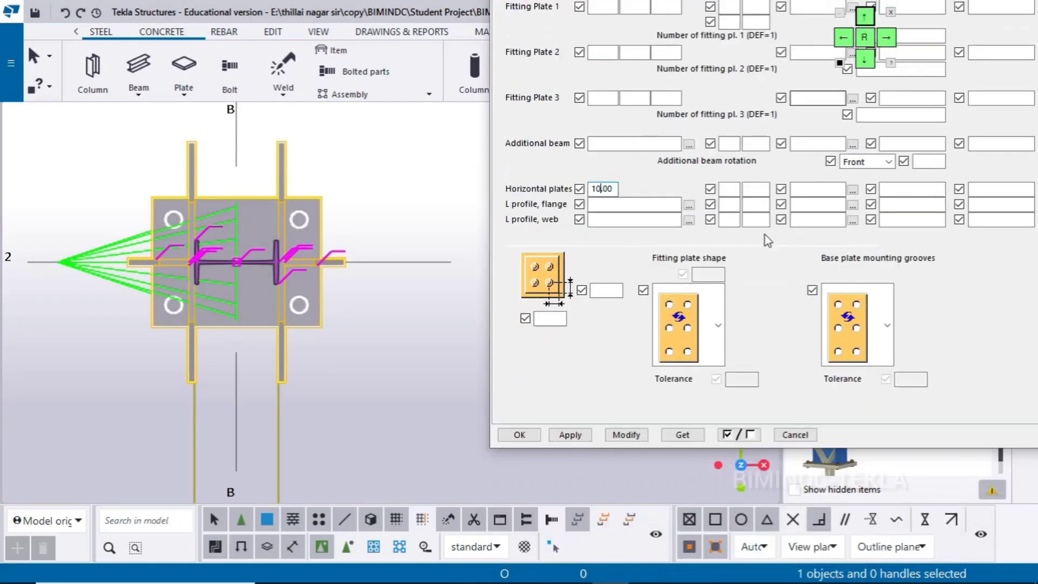
left_click(643, 436)
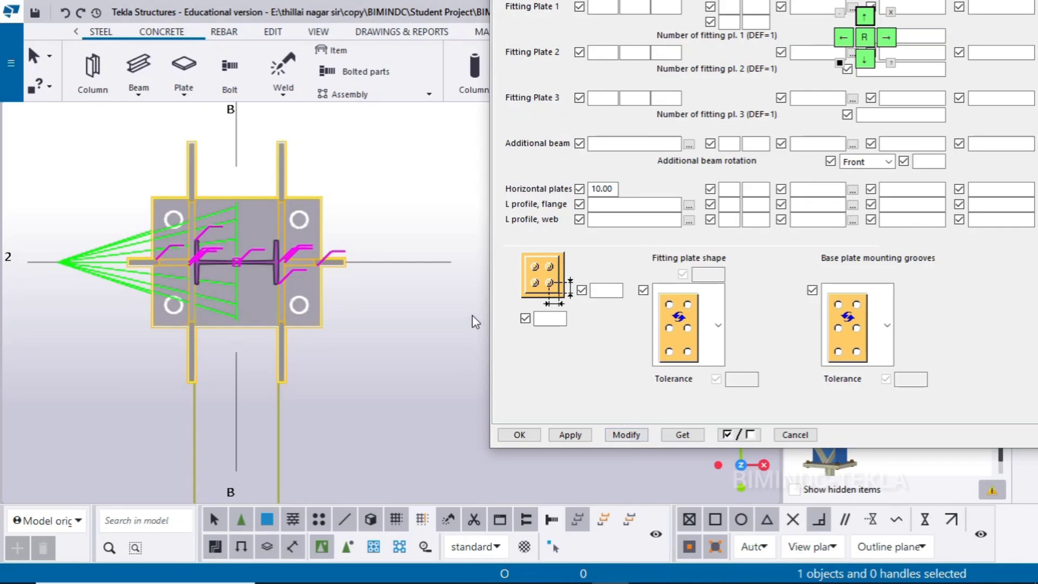
left_click(867, 63)
left_click(868, 62)
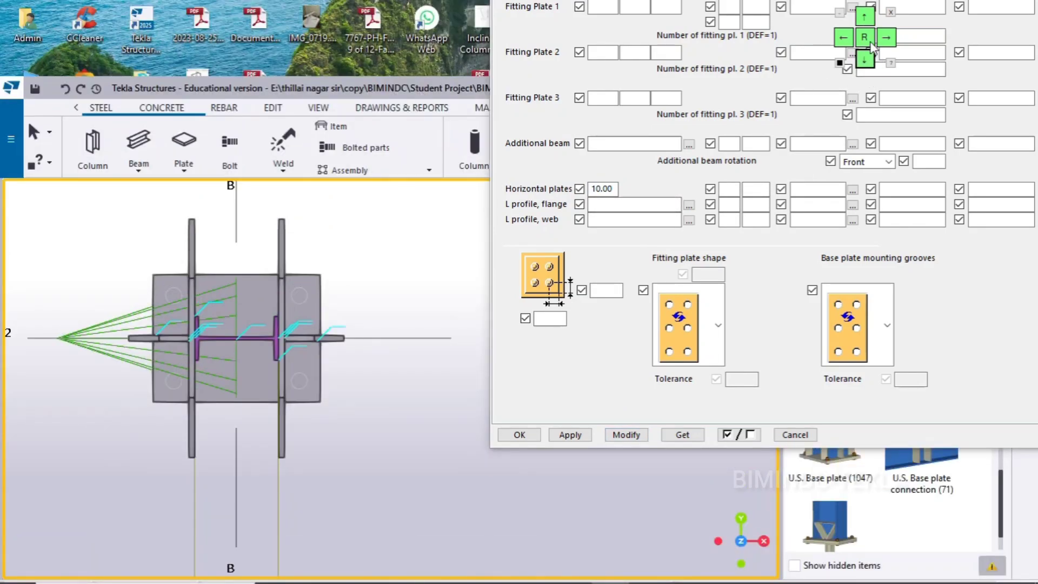
left_click(864, 16)
left_click(865, 16)
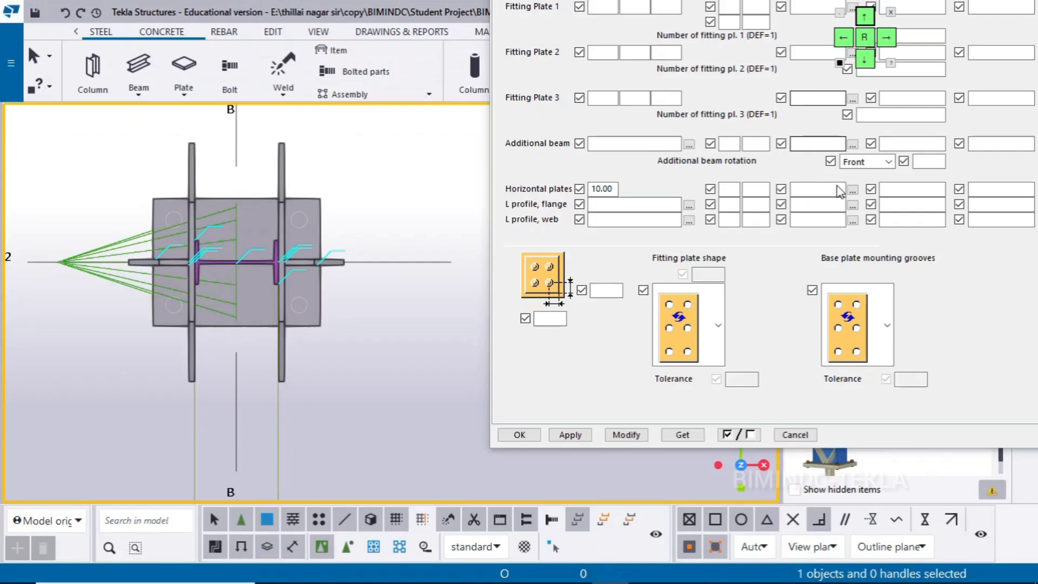
left_click(973, 301)
Check the hole layout in the Base Plate 3 drawing and set two bolt rows vertically at 225 mm spacing with 75 mm edge distances
left_click(866, 61)
left_click(865, 61)
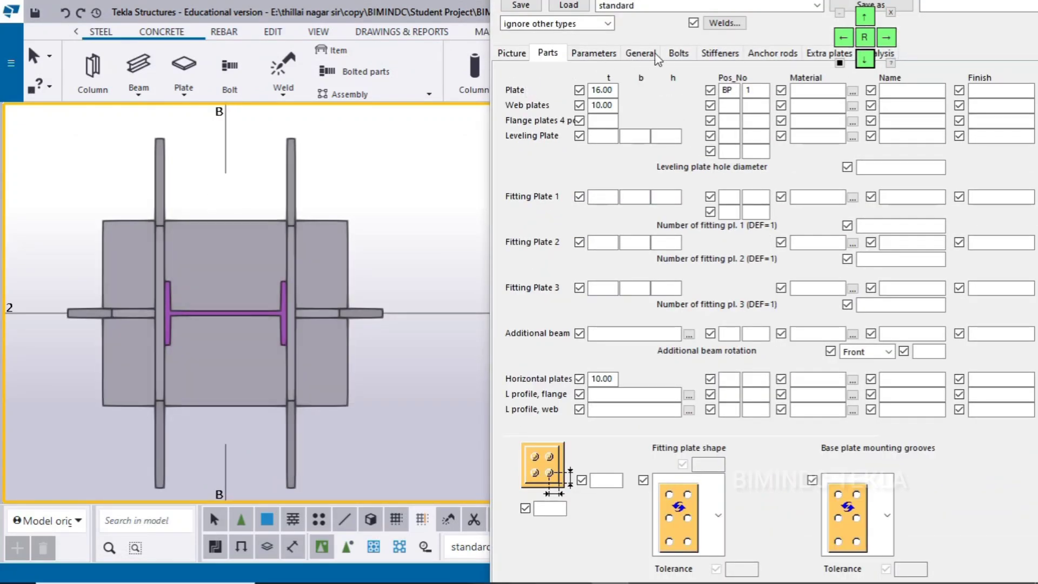
left_click(673, 56)
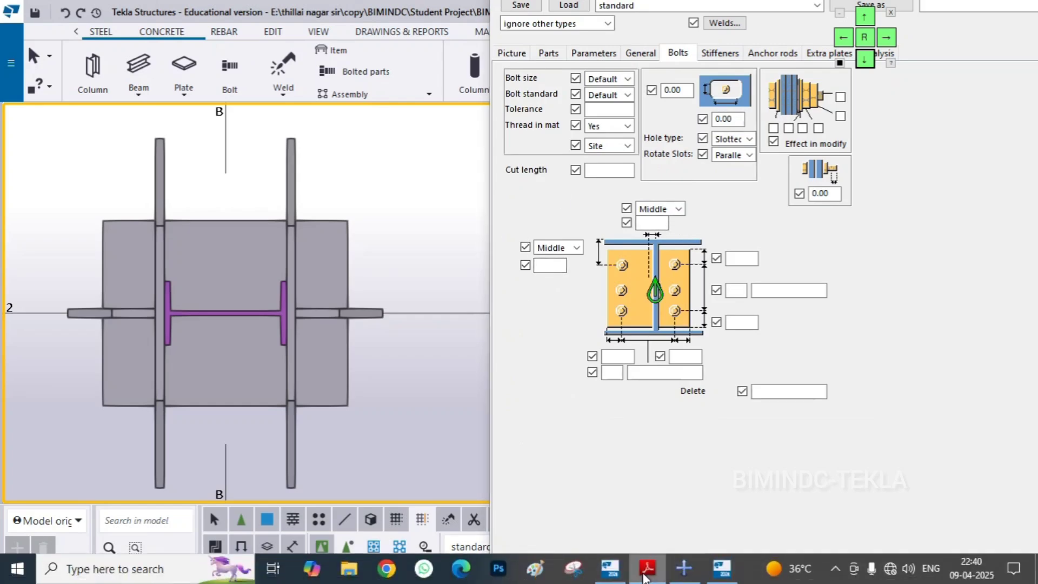
left_click(646, 569)
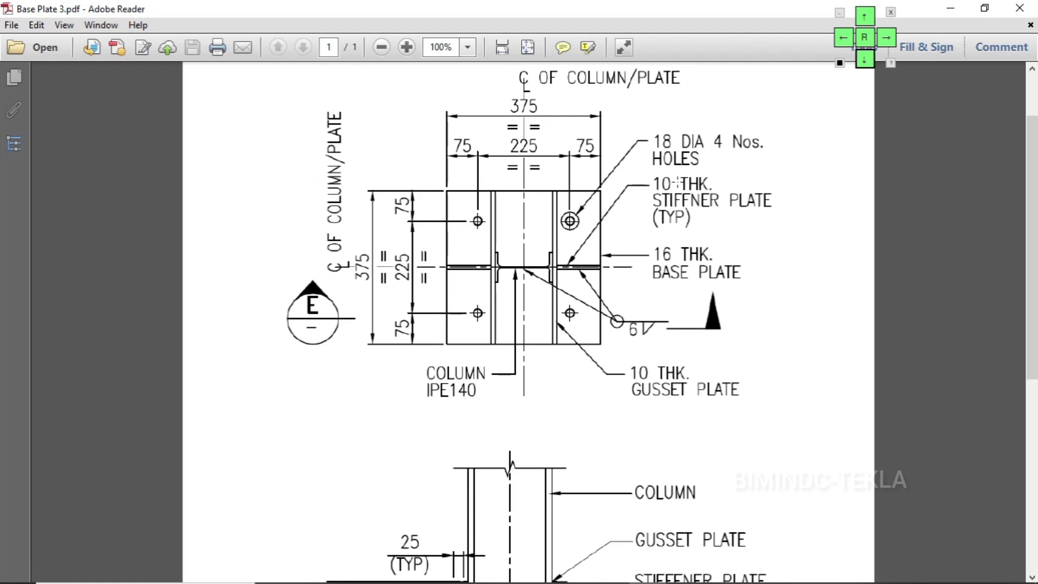
left_click(949, 7)
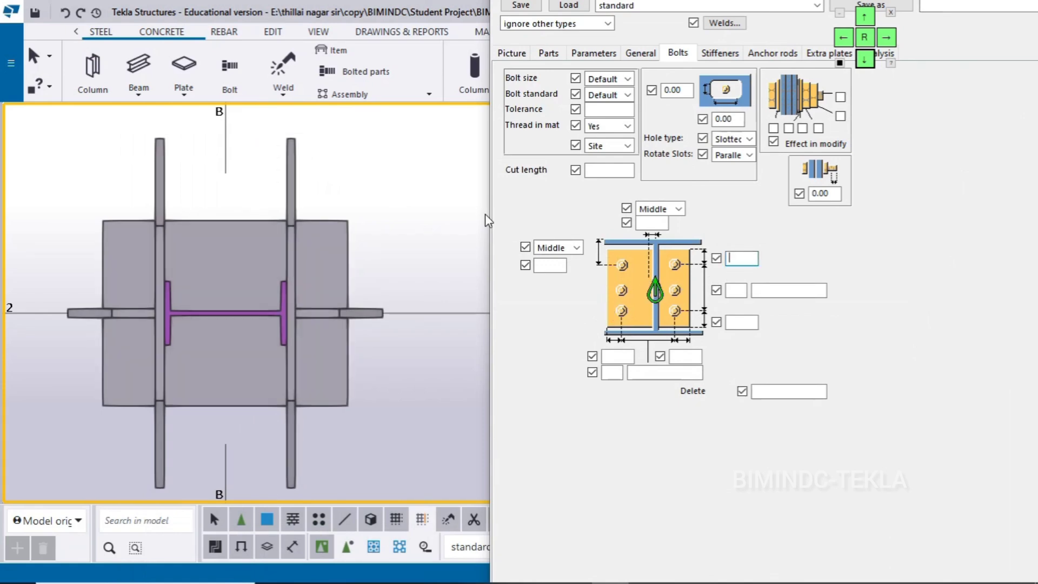
type("5")
left_click(742, 292)
left_click(789, 291)
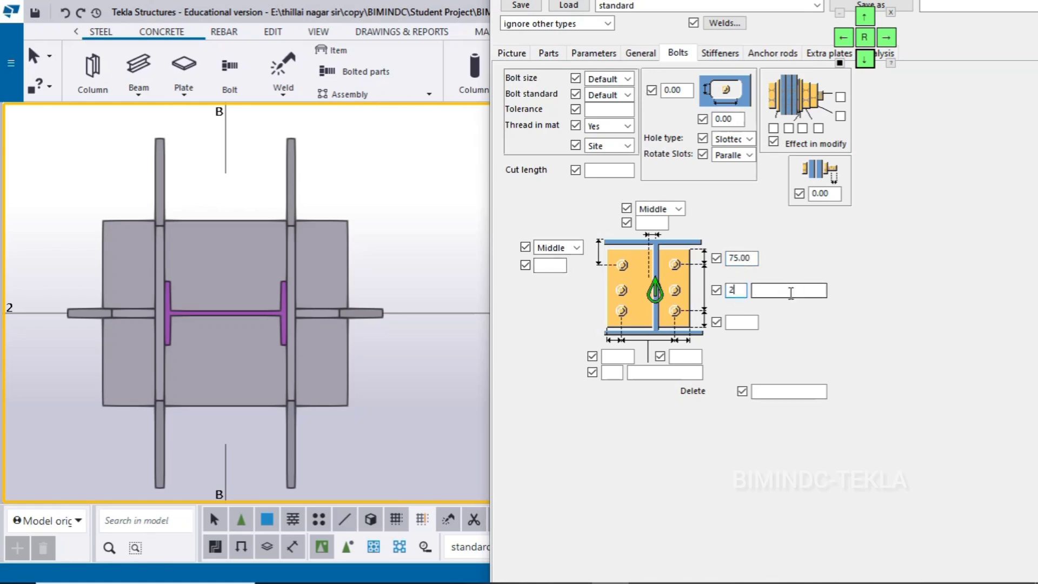
left_click(742, 321)
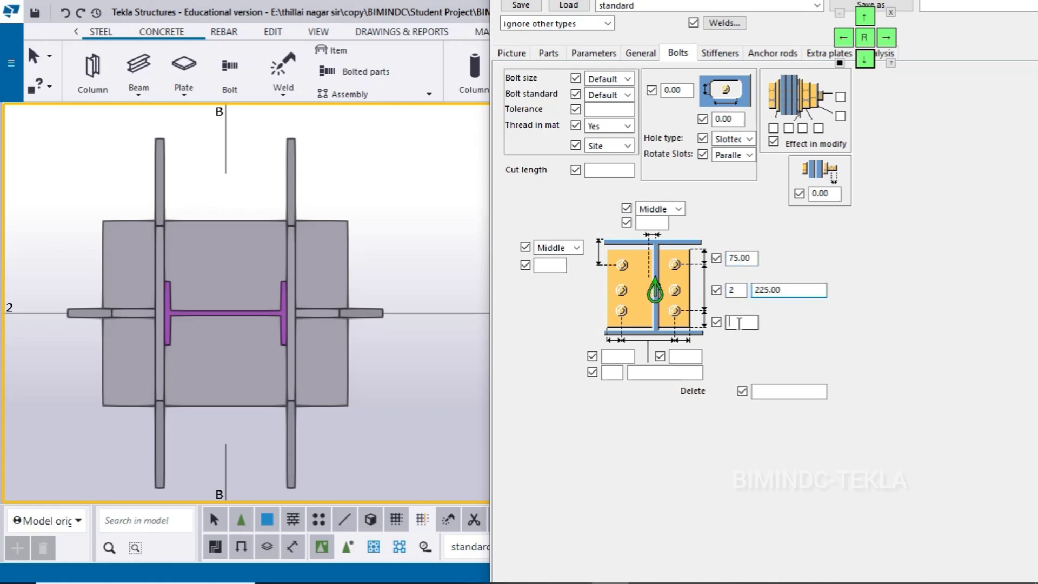
Set two bolt columns horizontally at 225 mm spacing with 75 mm edge distances on both sides, and modify the connection
left_click(623, 358)
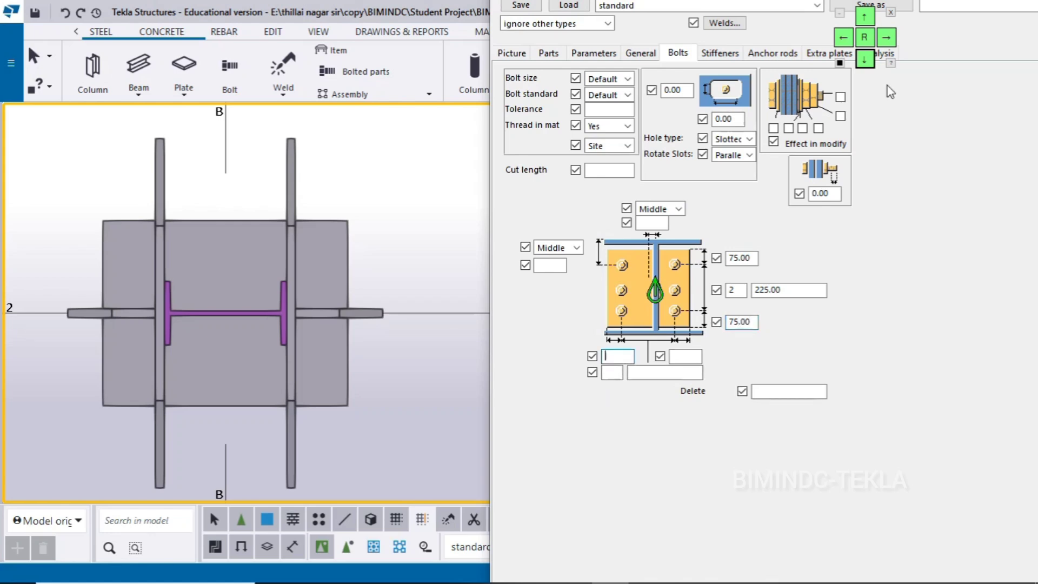
type("75")
key("Tab")
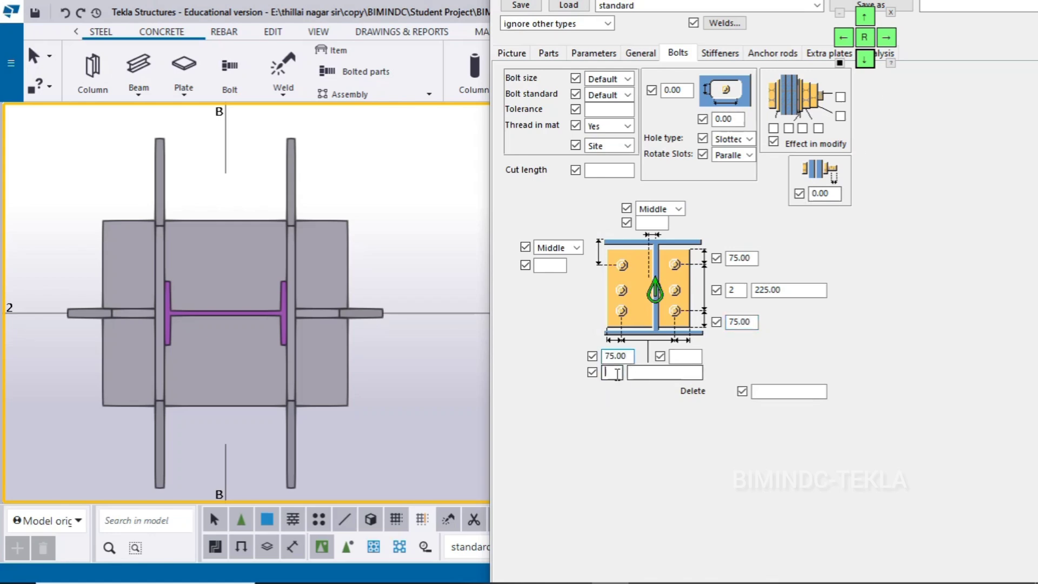
type("2")
left_click(692, 357)
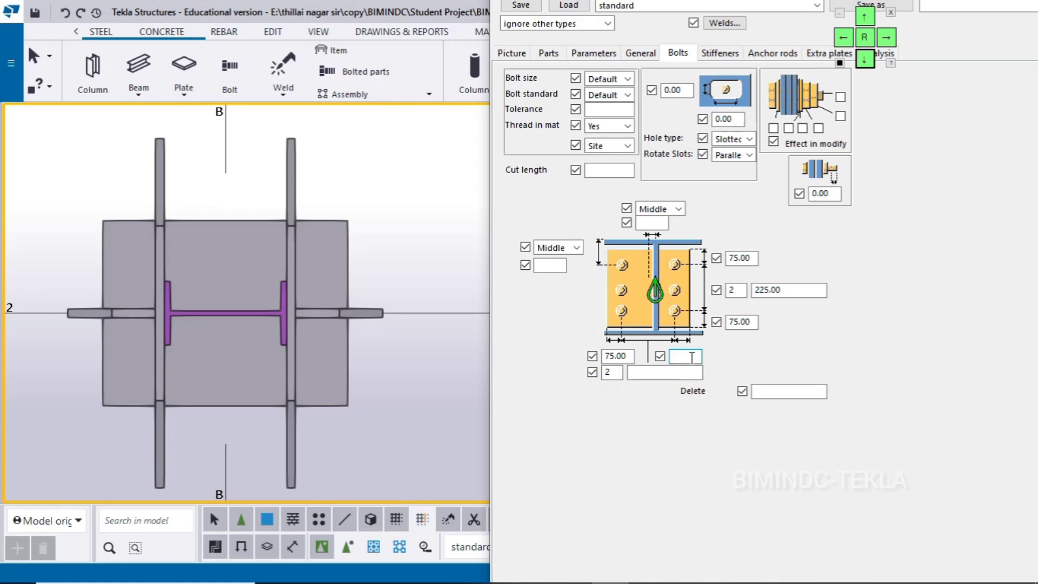
type("75")
left_click(662, 373)
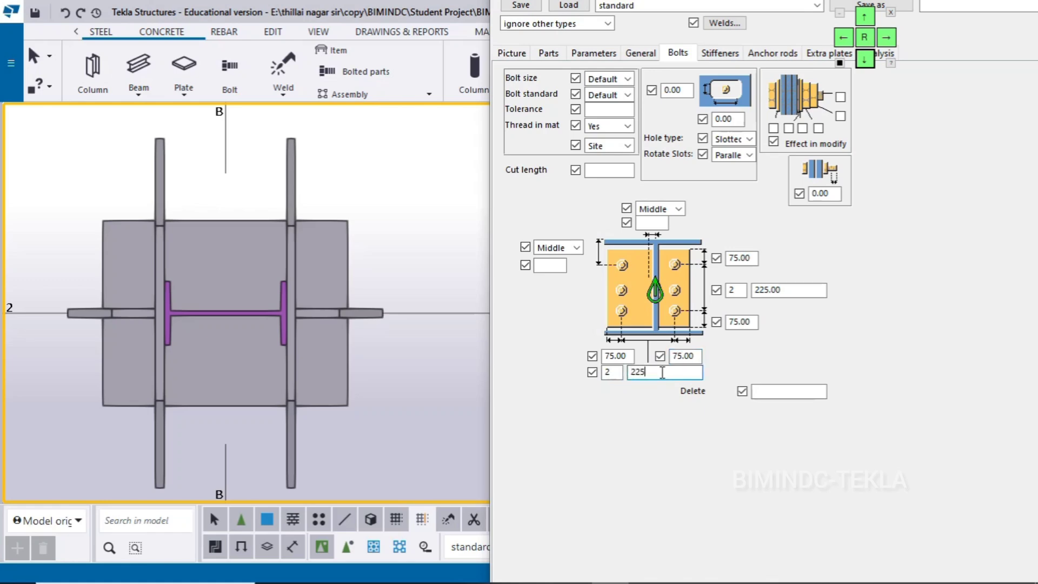
type("225")
left_click(352, 245)
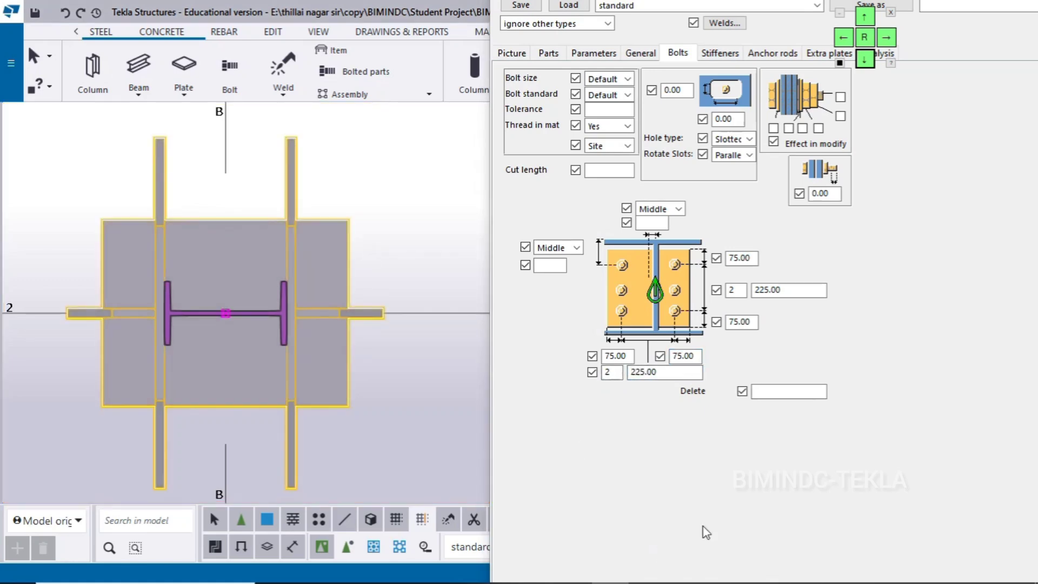
mouse_move(632, 582)
left_click(627, 511)
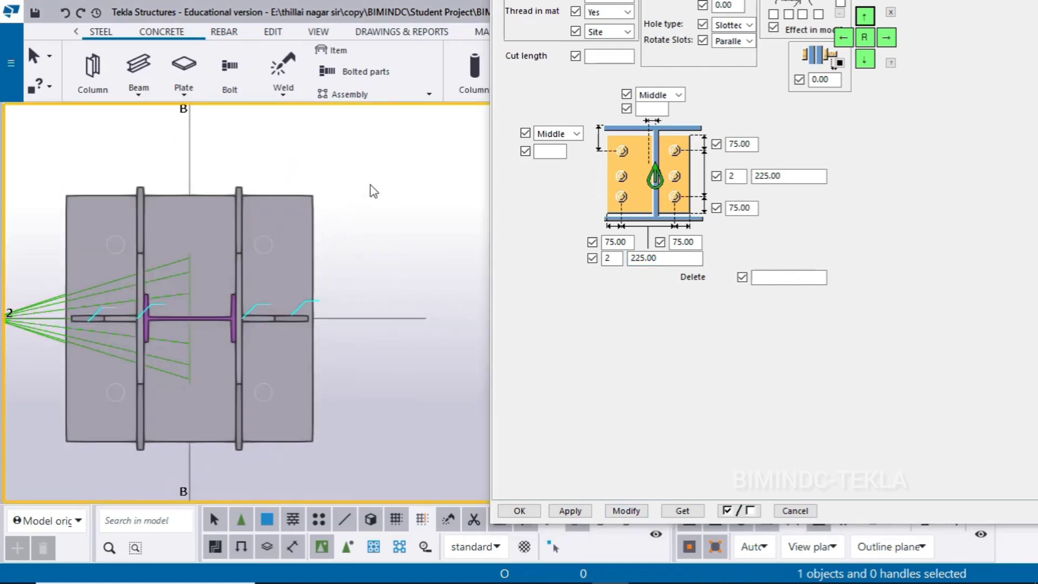
Make holes visible in the model and in components with Exact representation in the 3d view's display settings
double_click(370, 185)
left_click(676, 415)
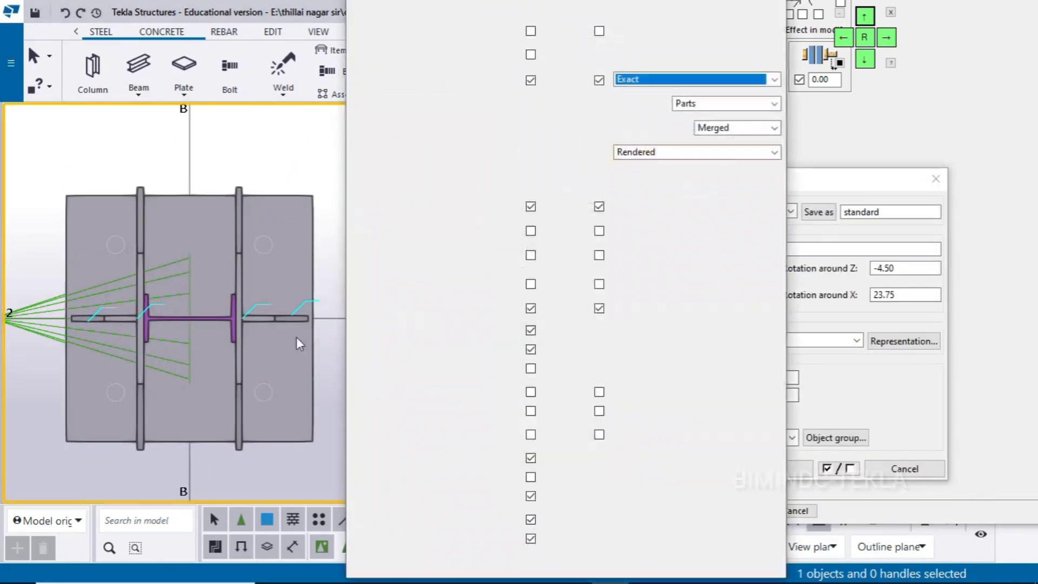
left_click(639, 237)
left_click(632, 257)
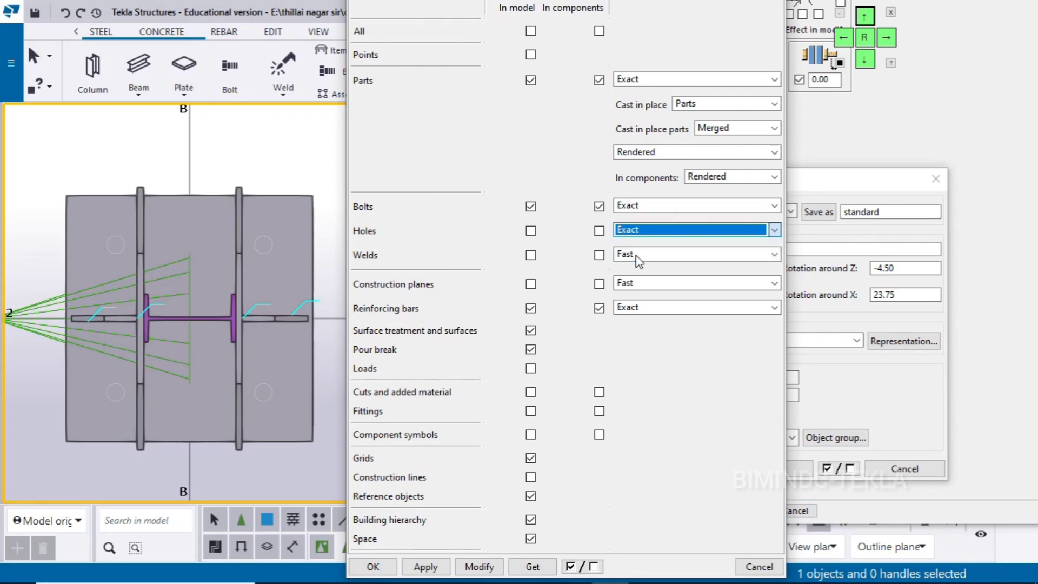
left_click(530, 231)
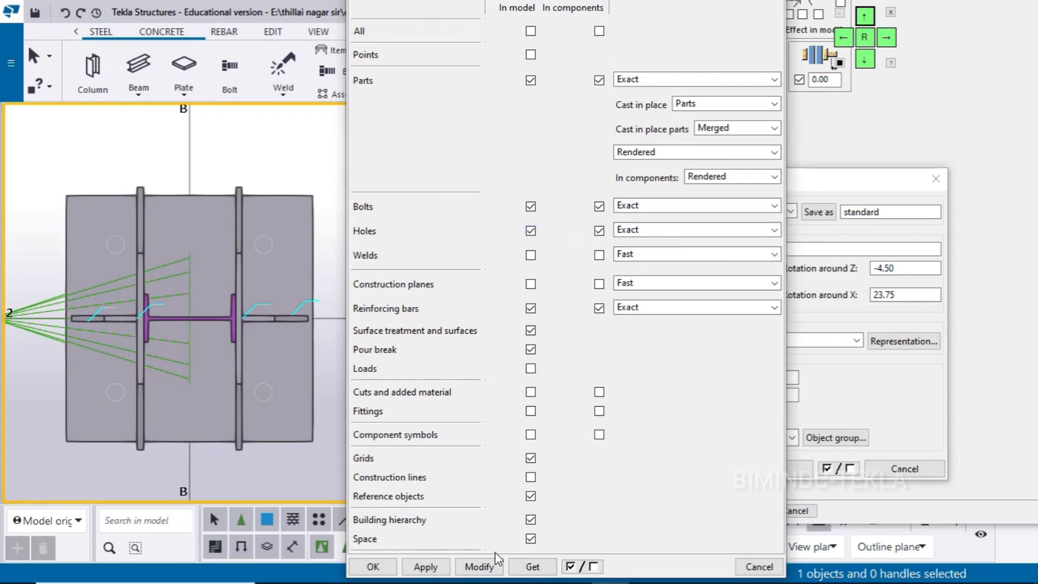
left_click(426, 567)
left_click(373, 566)
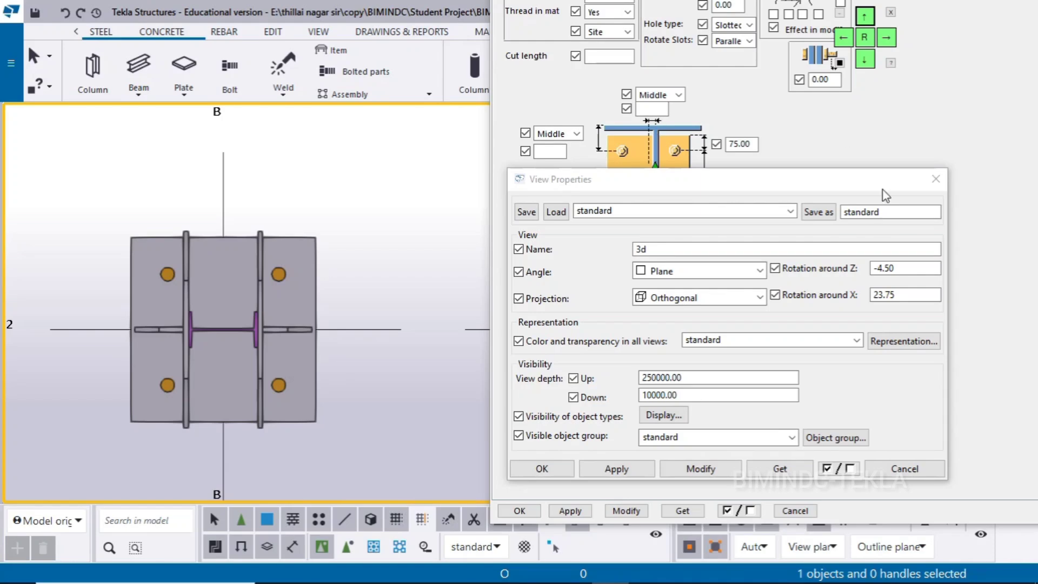
left_click(935, 178)
Enable selection of objects in components and measure the bolt spacing of the base plate's bolt group
left_click(865, 59)
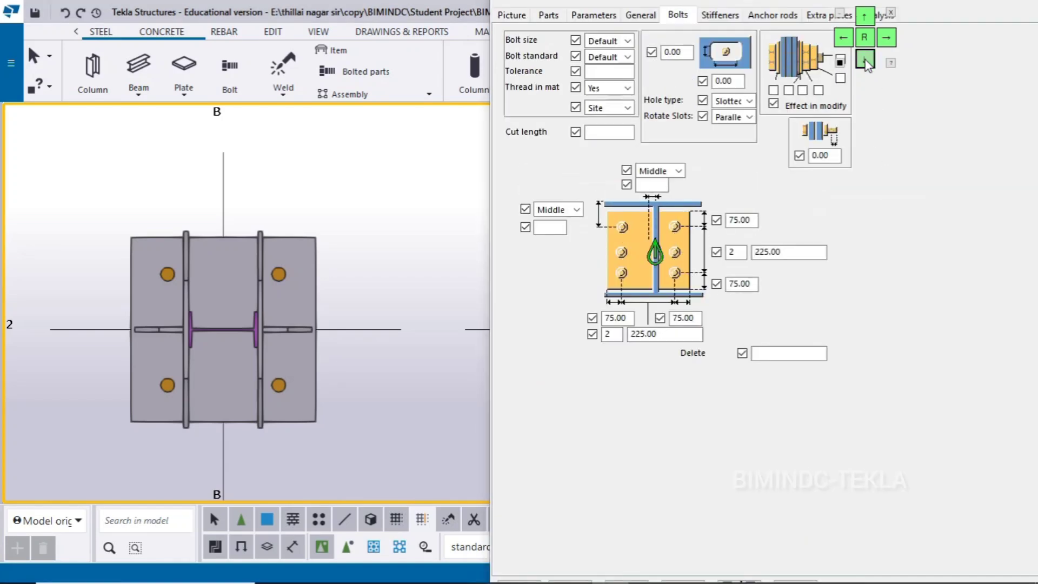
left_click_drag(657, 54, 744, 101)
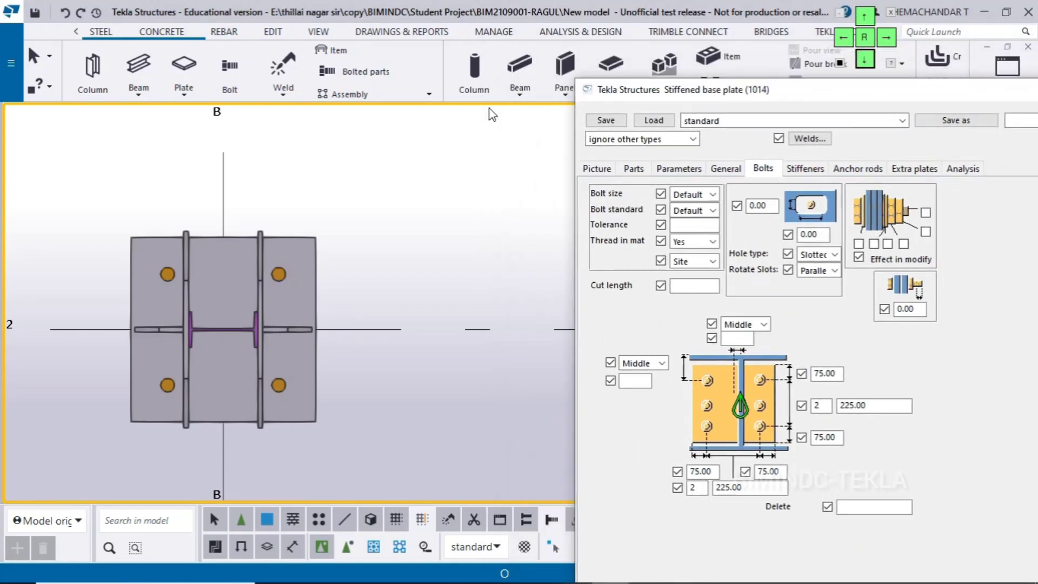
left_click(273, 31)
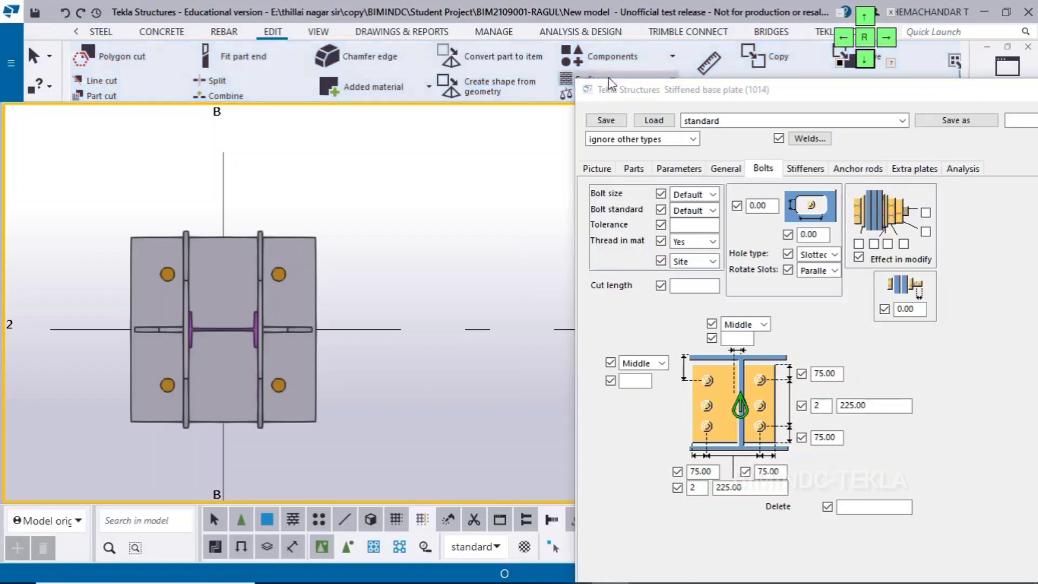
left_click_drag(708, 77, 709, 108)
left_click(708, 93)
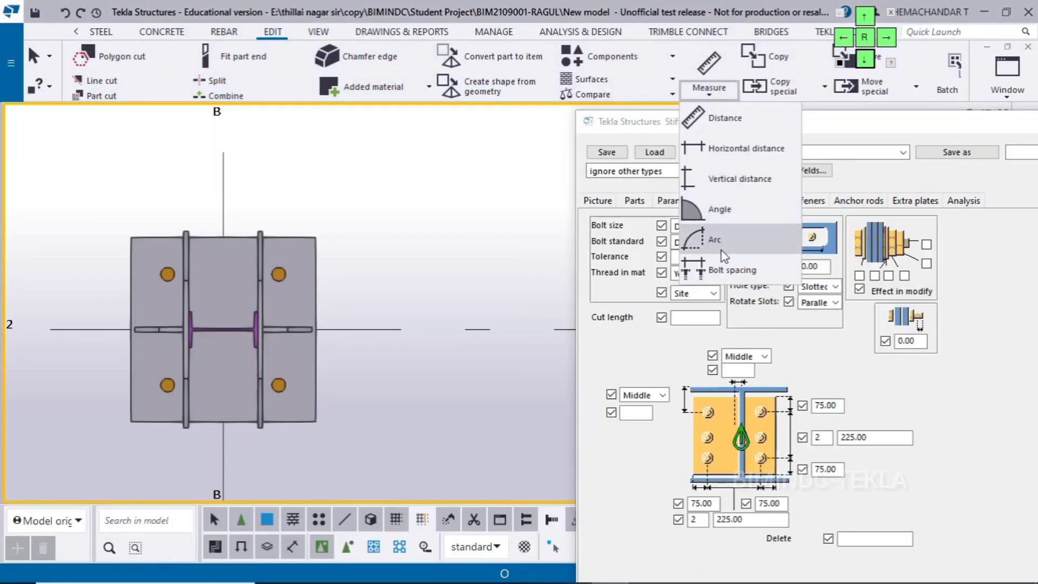
left_click(713, 270)
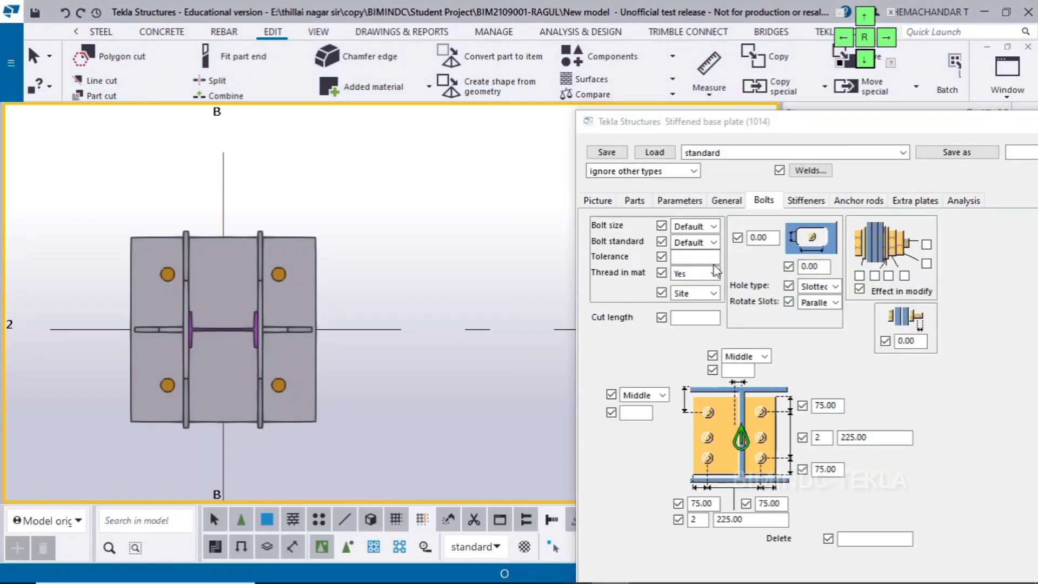
left_click(352, 546)
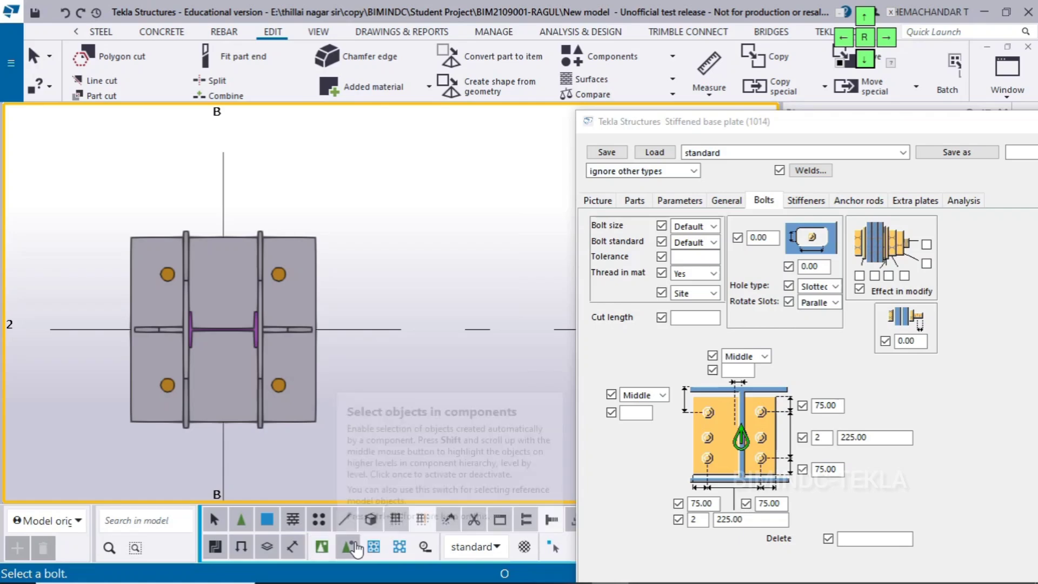
scroll(309, 440, "up", 2)
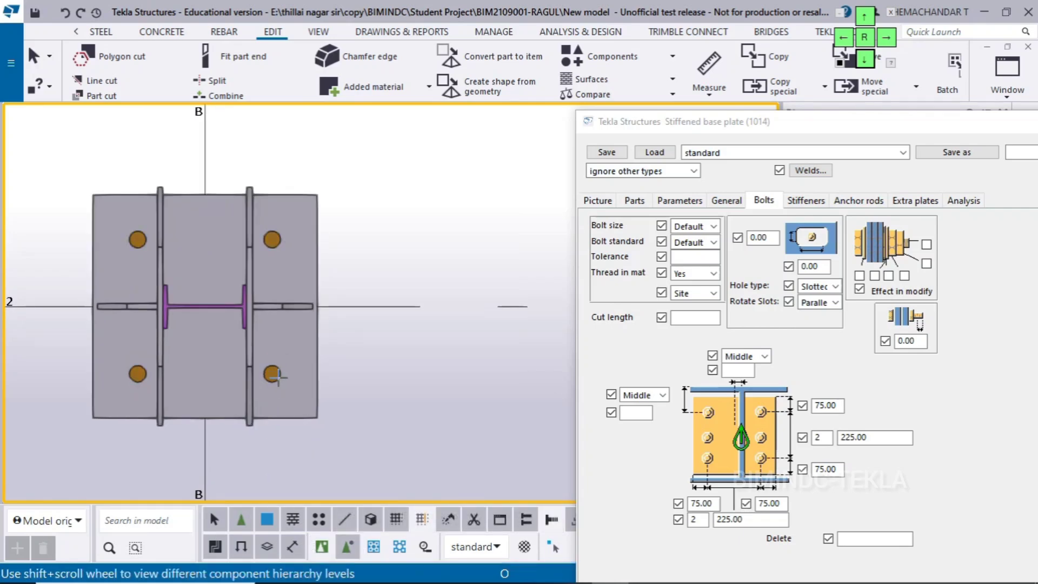
left_click(278, 377)
left_click(304, 422)
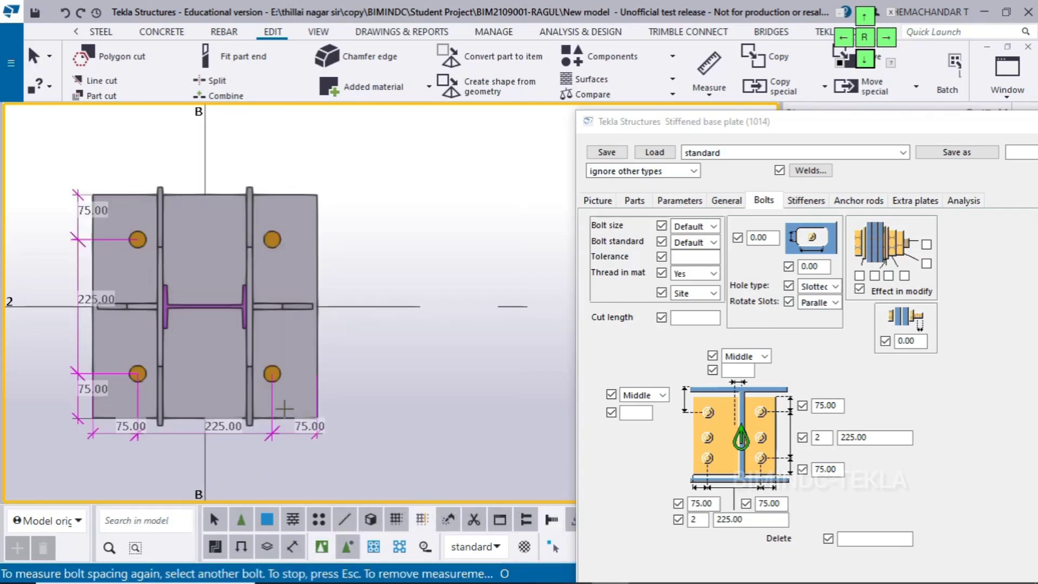
scroll(111, 397, "up", 1)
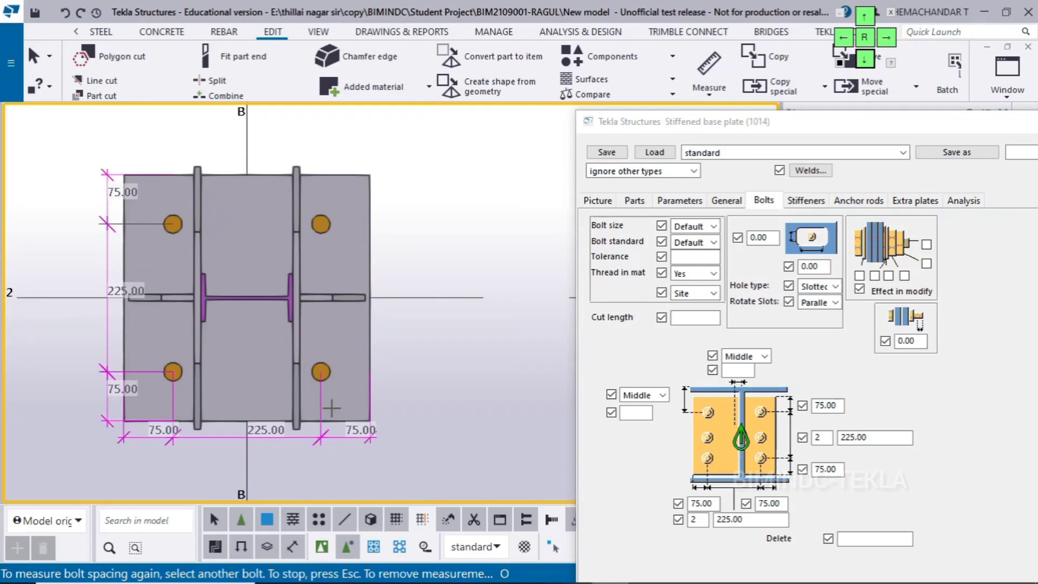
End the bolt spacing measurement and clear the temporary dimensions from the plan view
right_click(430, 244)
left_click(454, 235)
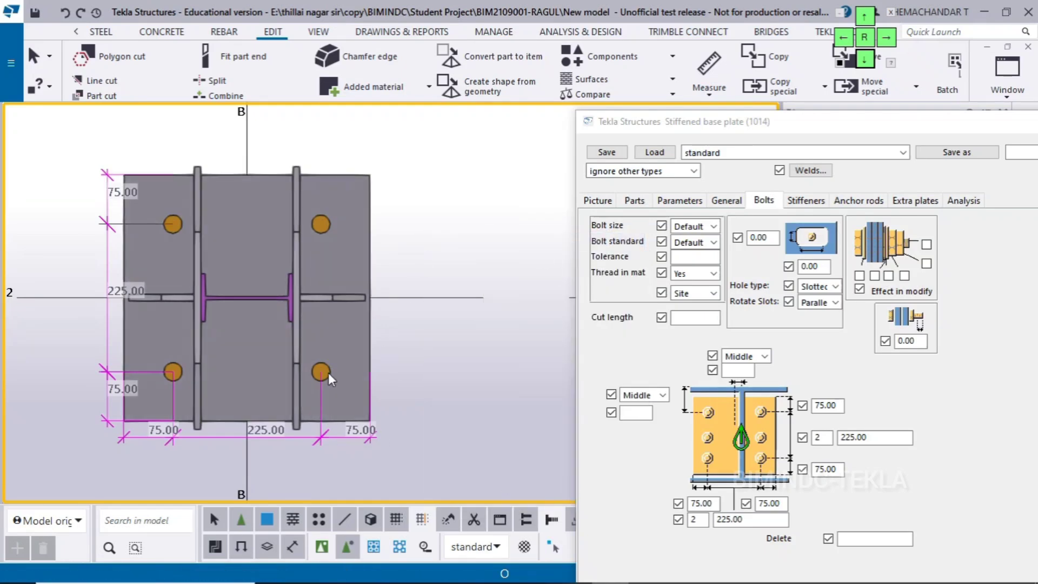
right_click(473, 196)
left_click(509, 283)
scroll(509, 287, "down", 2)
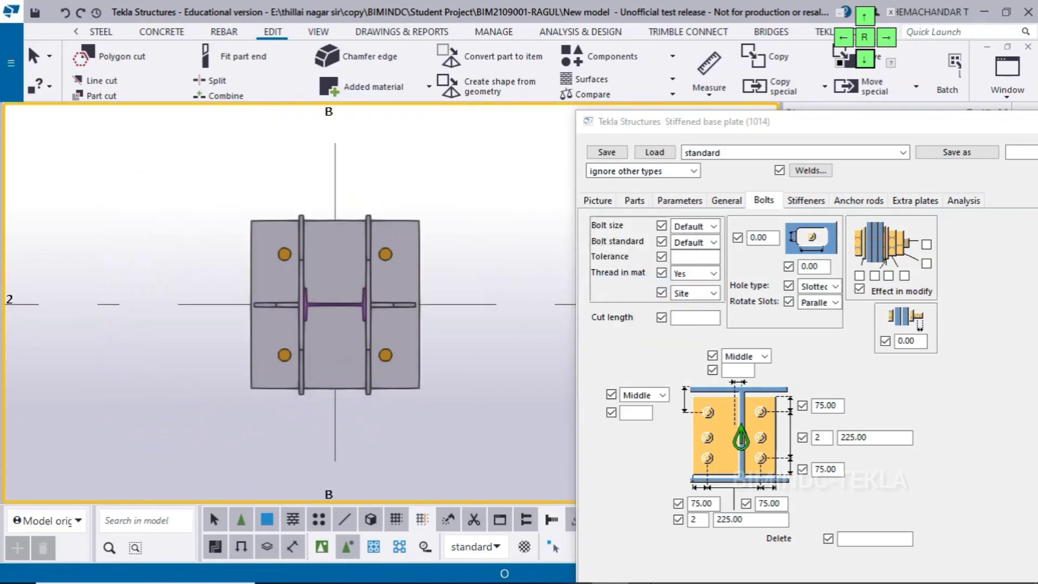
Examine Section E in the Base Plate 3 drawing for the gusset and stiffener plate heights and chamfer dimensions
left_click(722, 570)
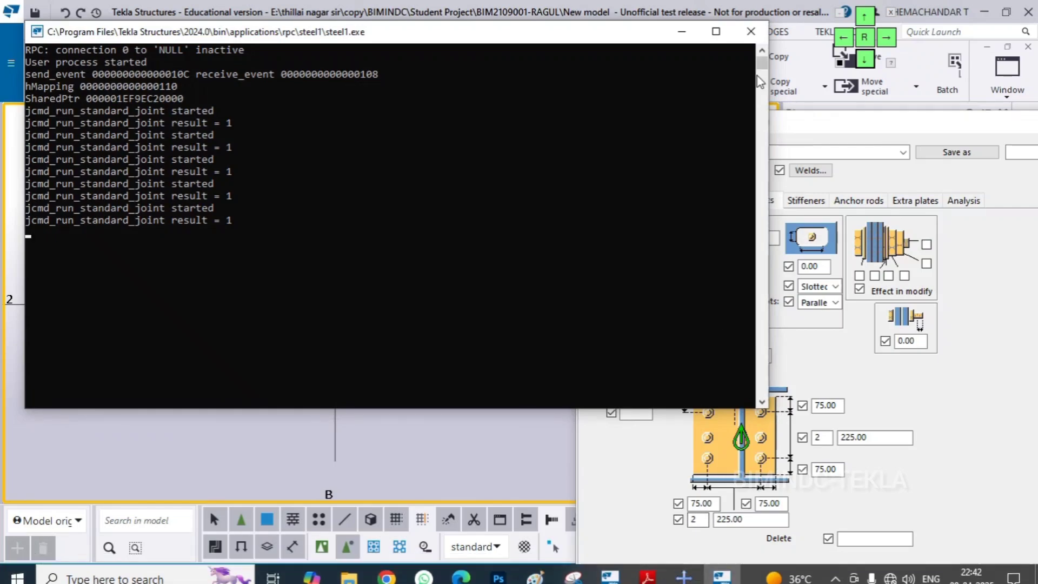
left_click(751, 33)
left_click(660, 567)
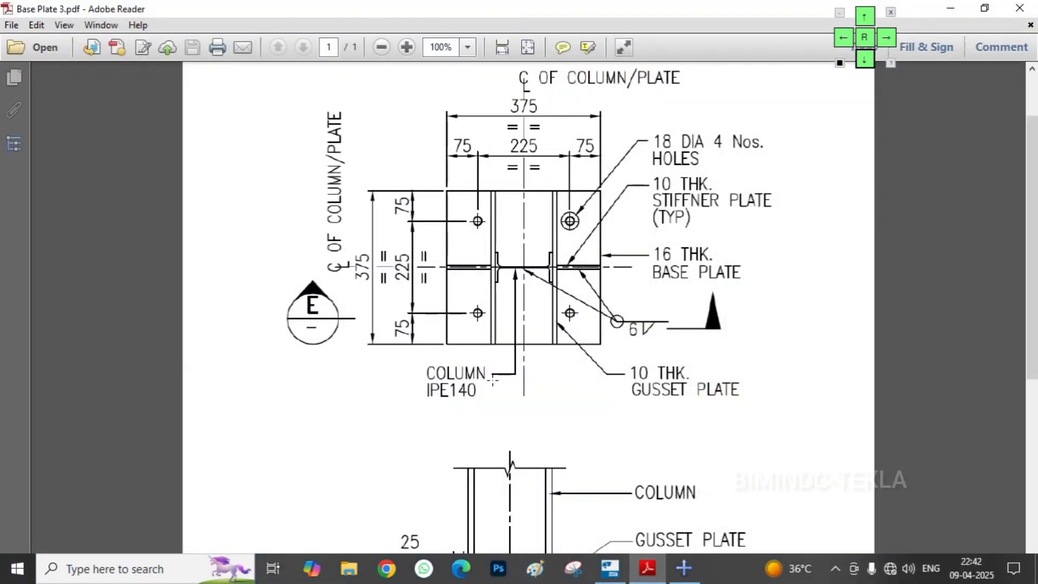
left_click(341, 405)
scroll(352, 292, "down", 3)
scroll(353, 303, "down", 3)
left_click(285, 306)
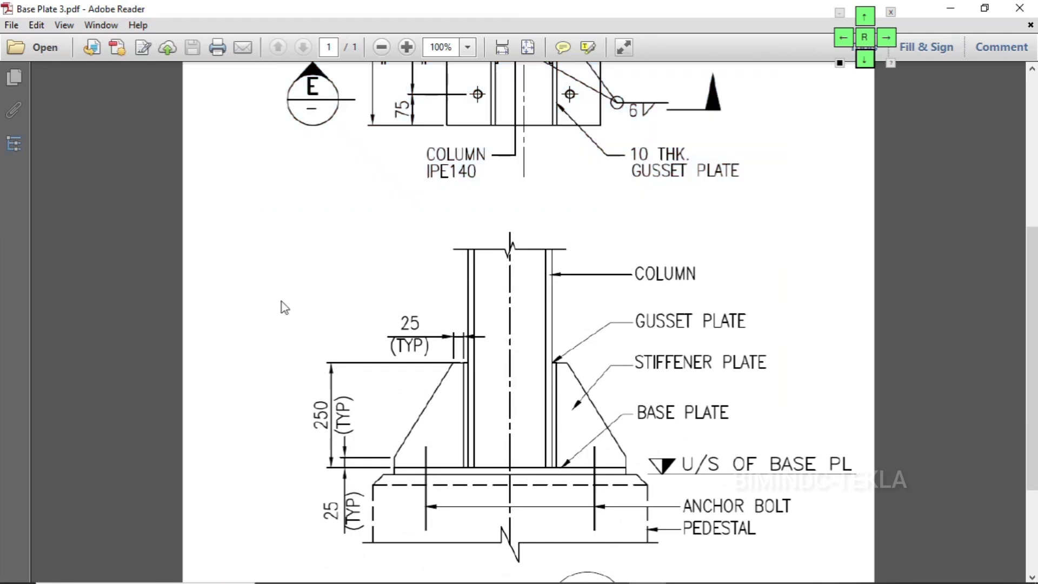
scroll(452, 355, "down", 3)
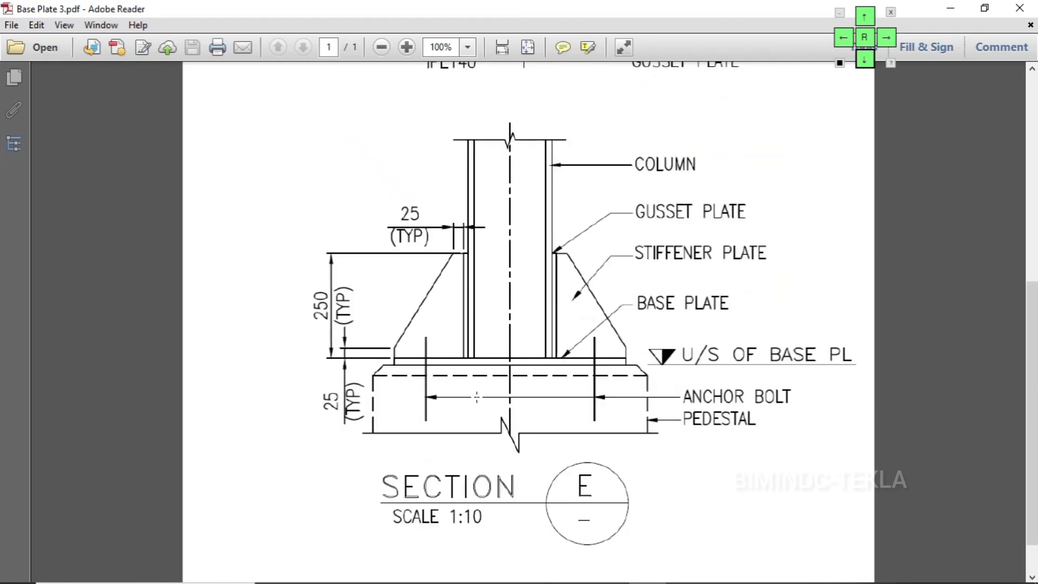
scroll(484, 240, "up", 2)
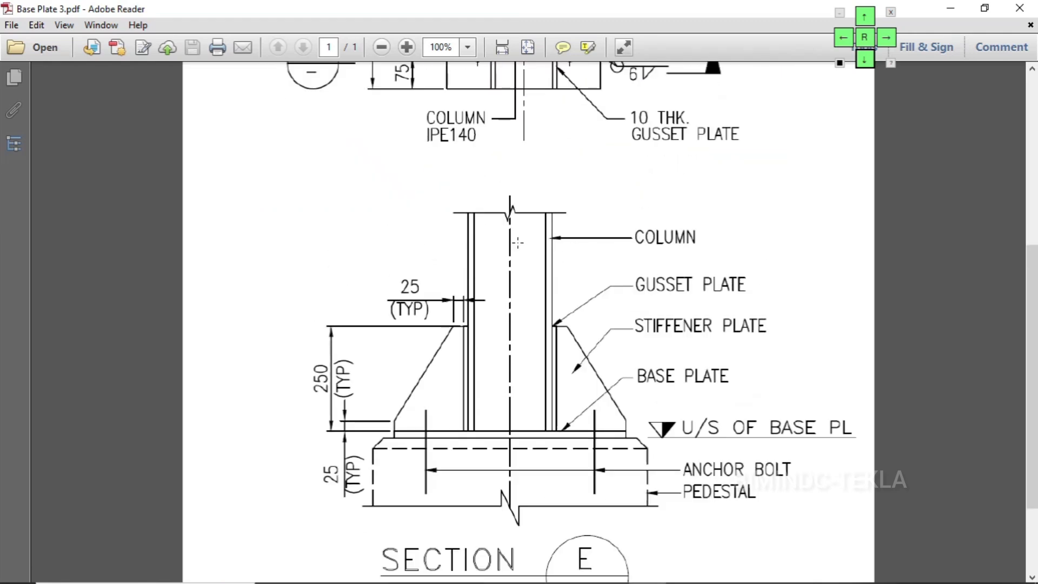
left_click(950, 8)
Switch the model view from plan to 3D and inspect the base plate connection at the column foot
scroll(349, 303, "down", 2)
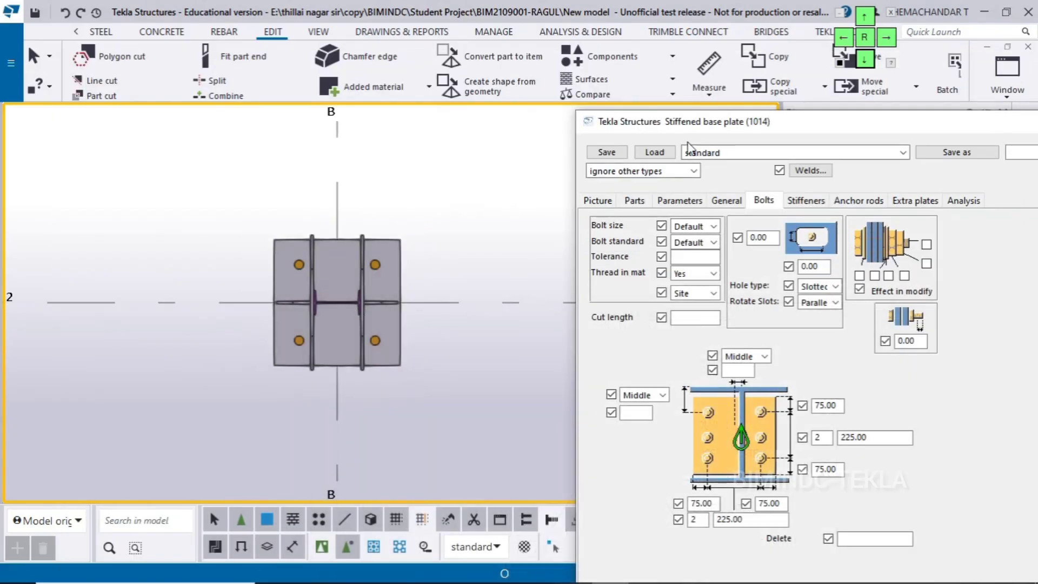
left_click(1007, 102)
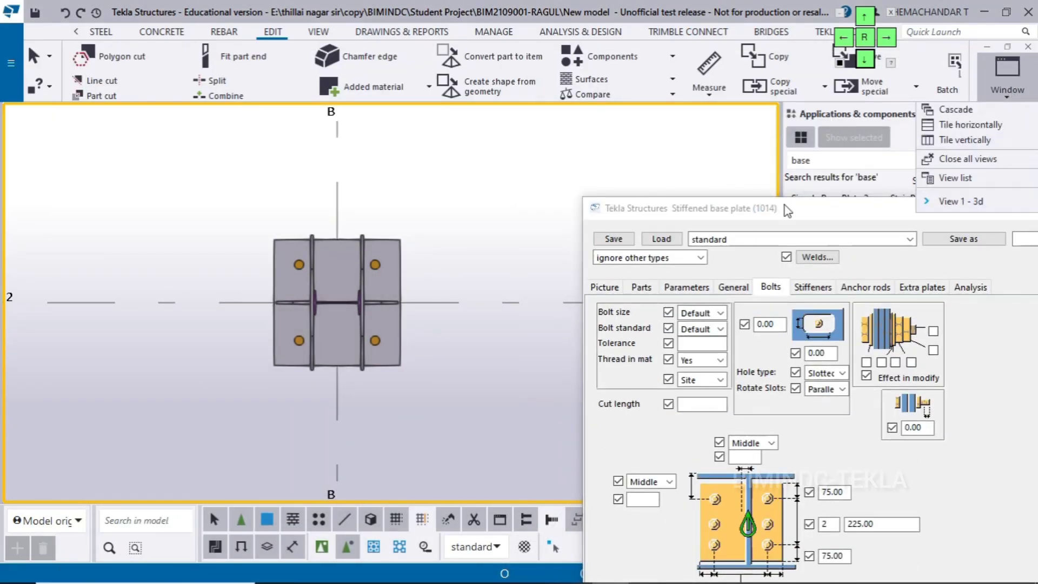
left_click(569, 185)
key("ctrl+Tab")
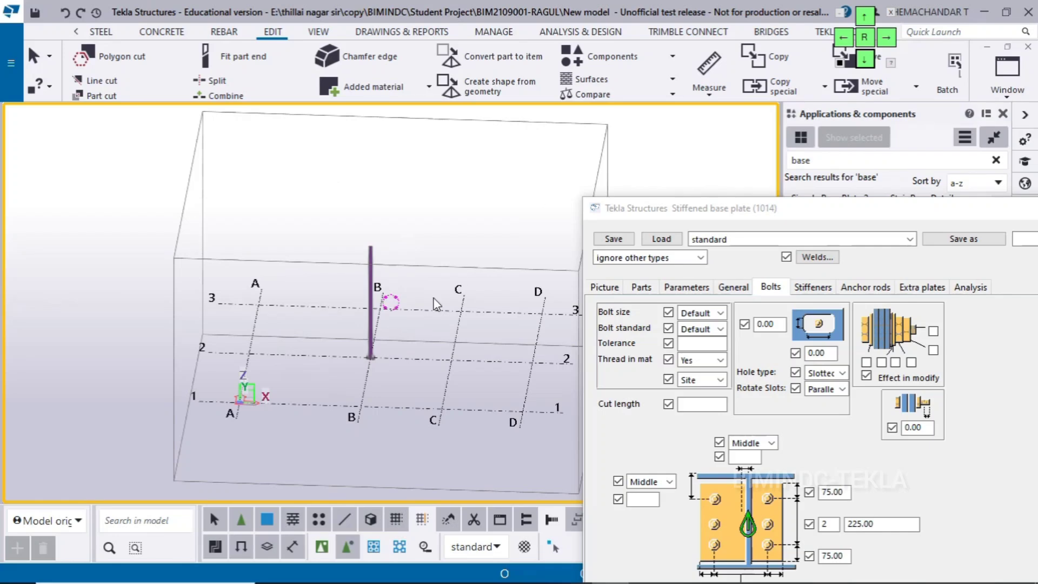
scroll(394, 322, "up", 5)
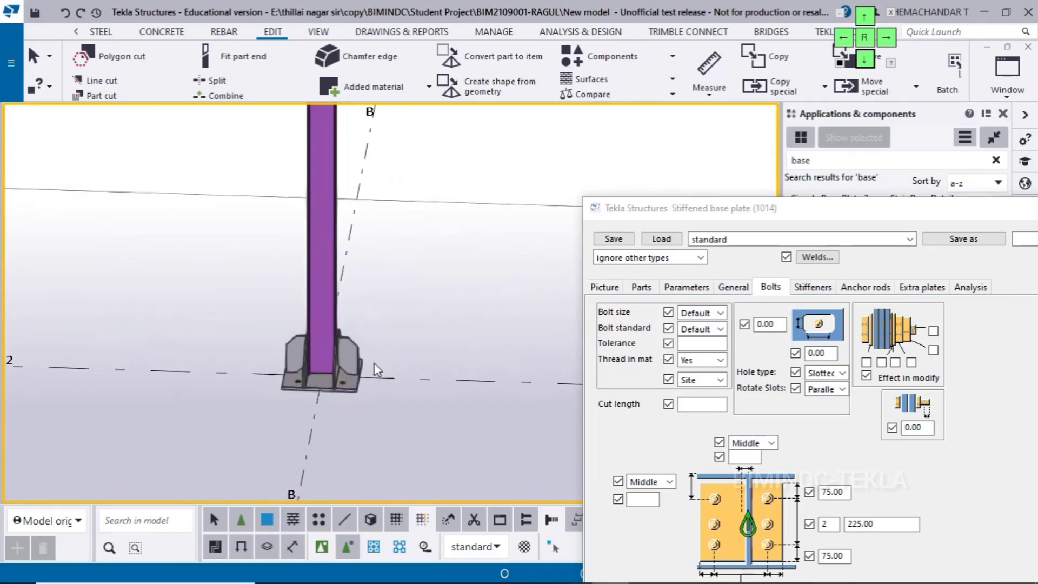
scroll(335, 380, "down", 6)
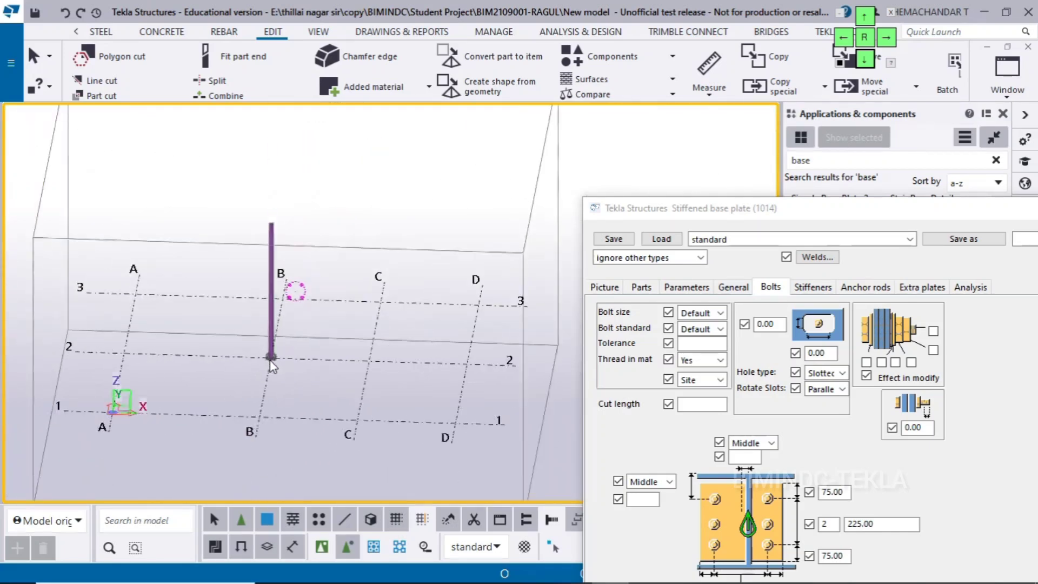
scroll(271, 366, "down", 1)
Close the Applications & components pane and display the Grid 2 view, focused on the column base
left_click_drag(791, 212, 769, 243)
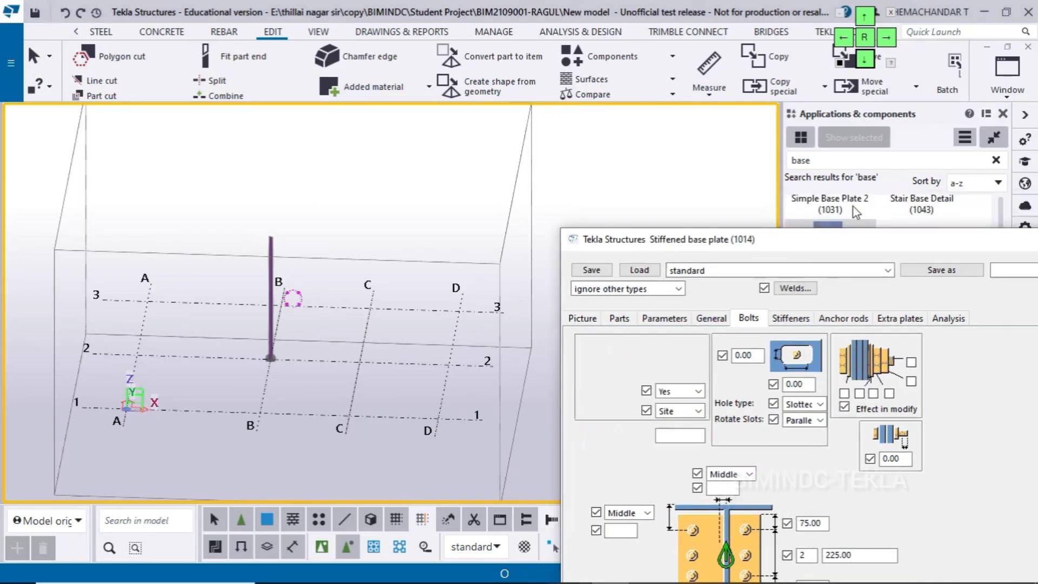
left_click(1003, 113)
left_click(1007, 76)
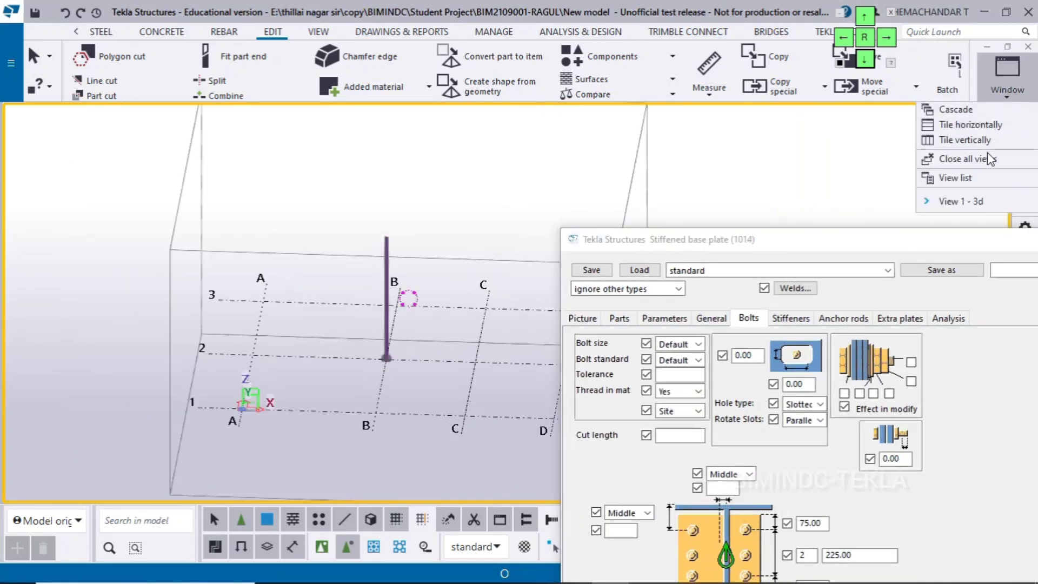
left_click(961, 180)
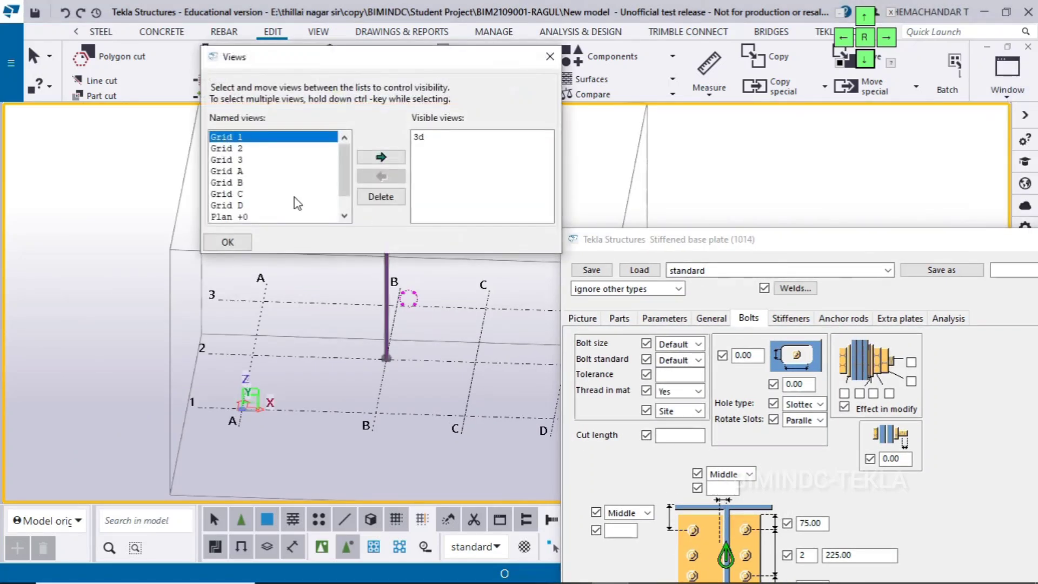
left_click(230, 149)
left_click(379, 157)
left_click(227, 241)
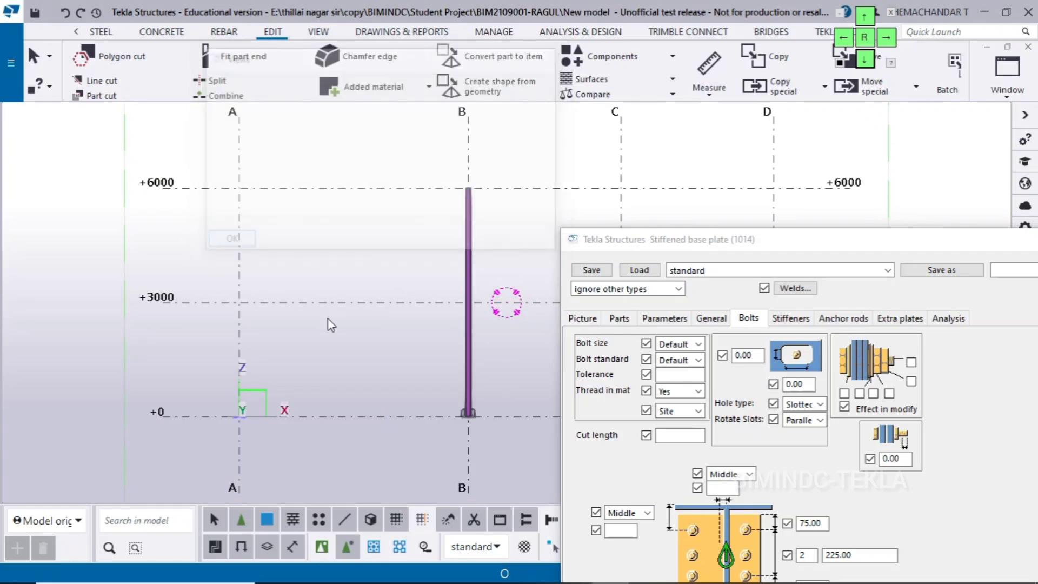
scroll(312, 357, "up", 6)
scroll(263, 313, "up", 5)
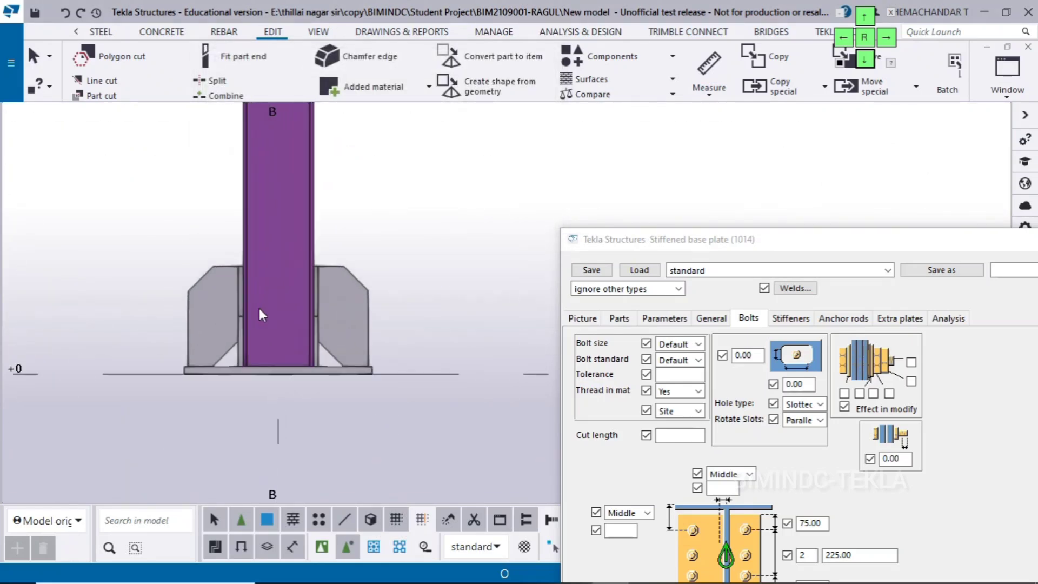
Check the stiffener plate height in the Base Plate 3 drawing and set the first stiffener height to 250 mm
left_click_drag(668, 245, 647, 85)
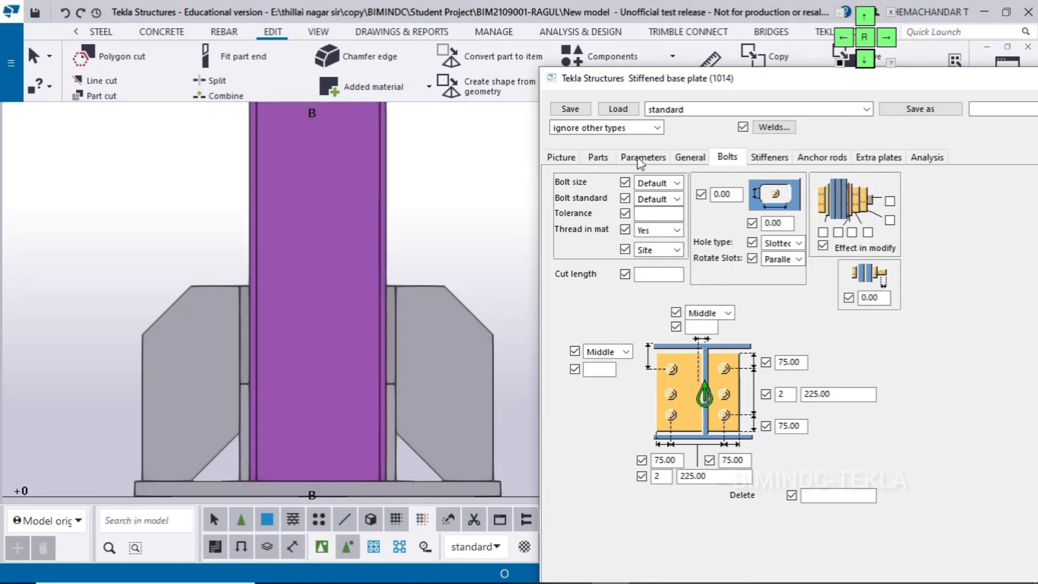
left_click_drag(665, 79, 669, 57)
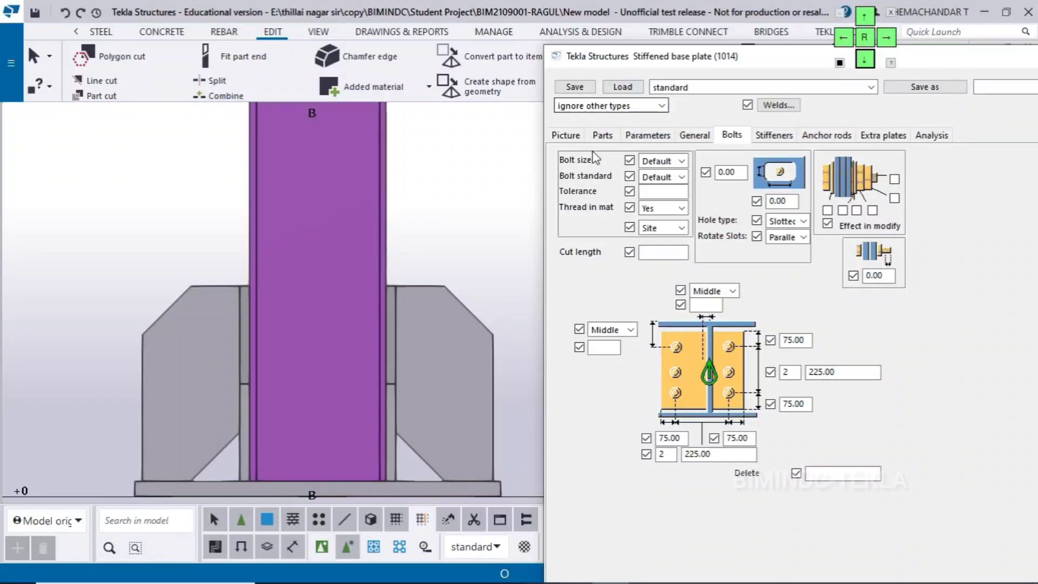
left_click(601, 136)
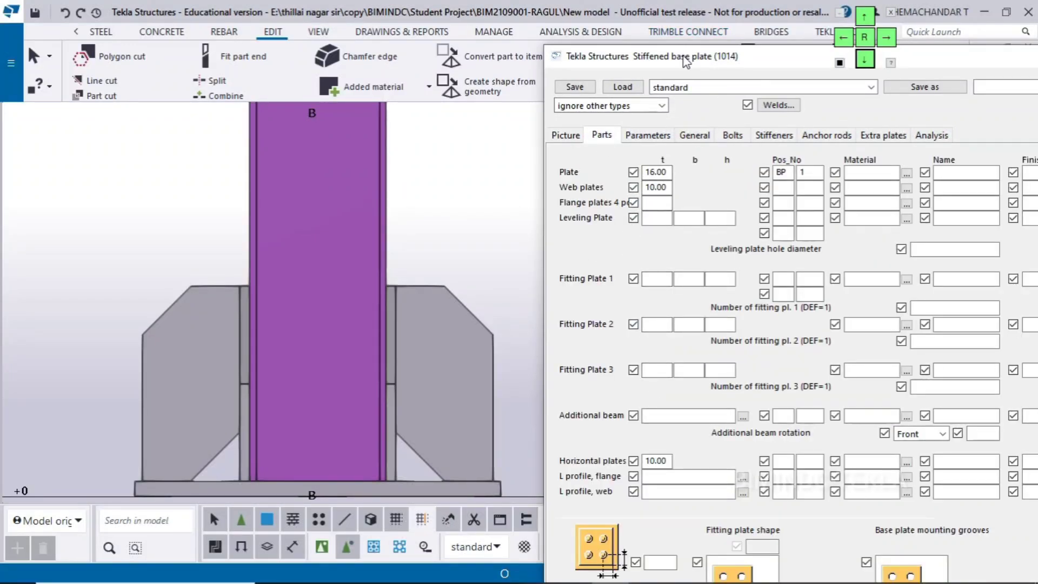
left_click_drag(682, 53, 670, 31)
left_click(761, 113)
scroll(498, 225, "down", 3)
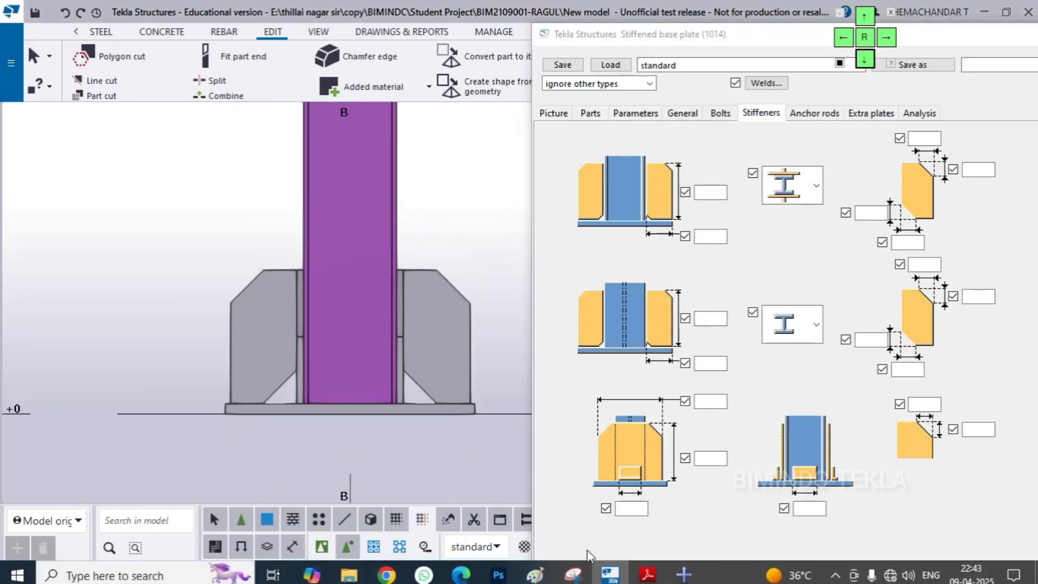
left_click(648, 567)
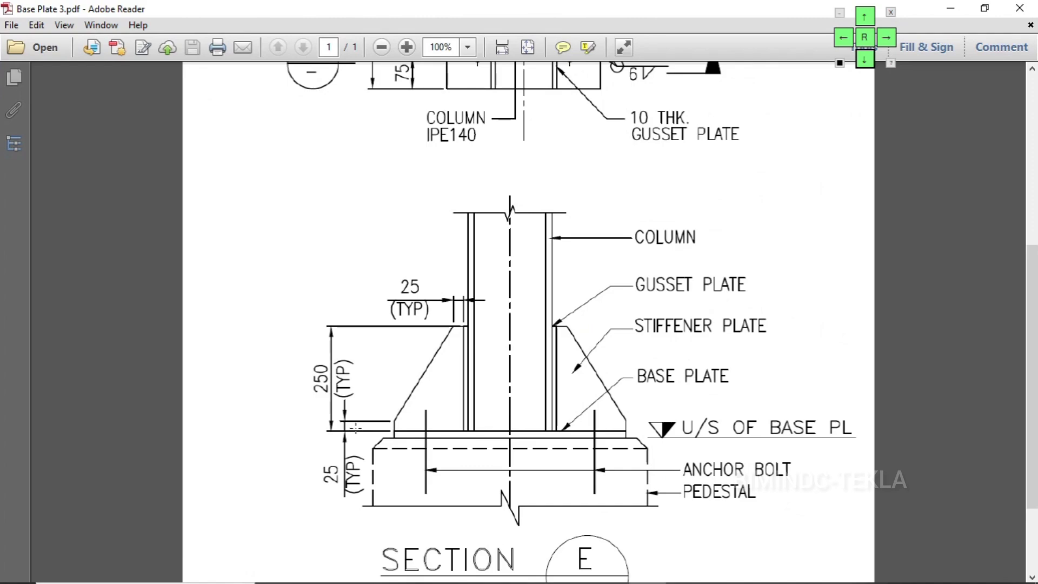
left_click(950, 8)
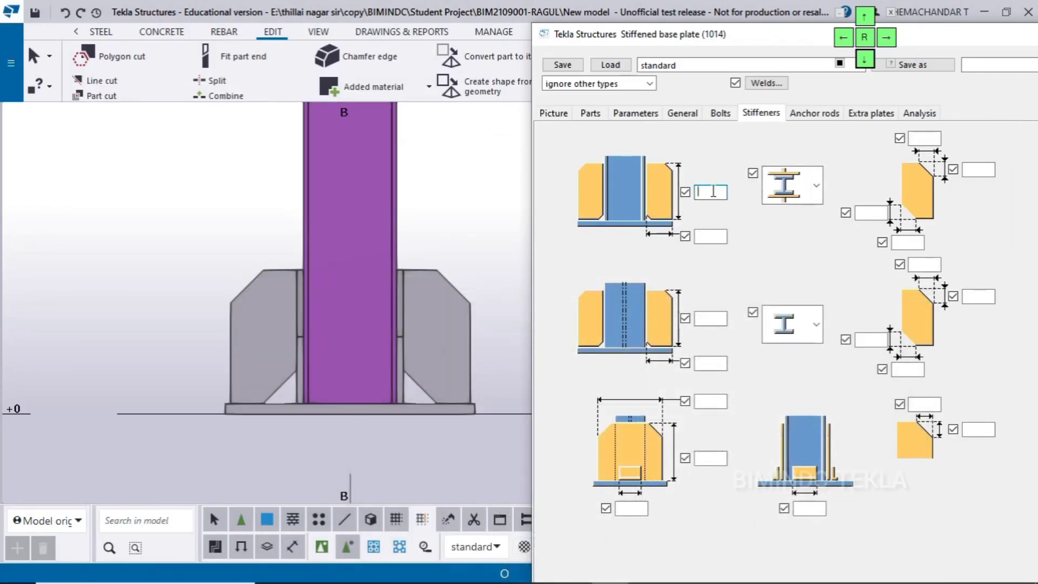
Apply the 250 mm stiffener height to the base plate connection at the column foot
left_click(456, 295)
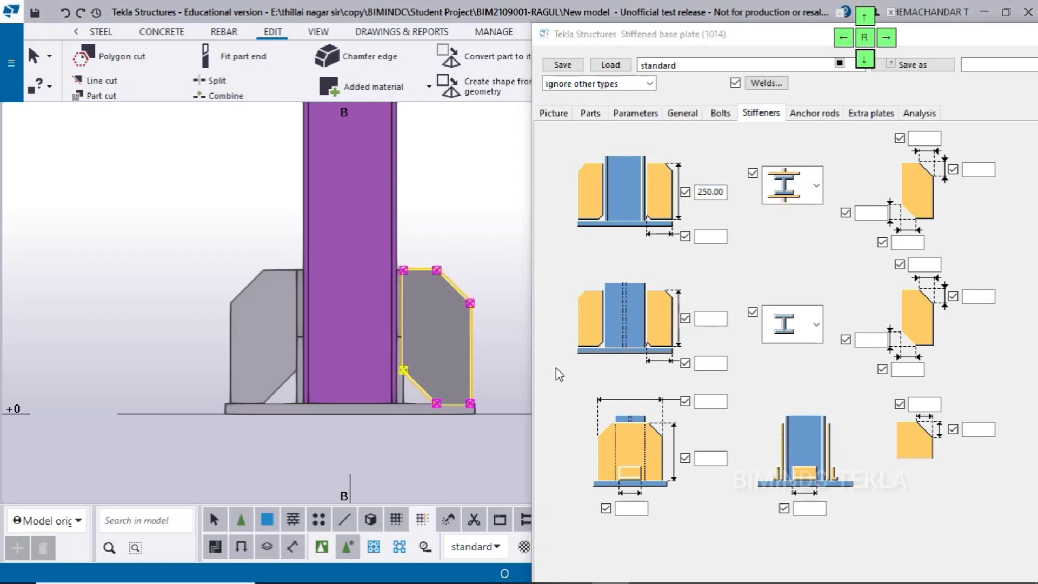
left_click(322, 546)
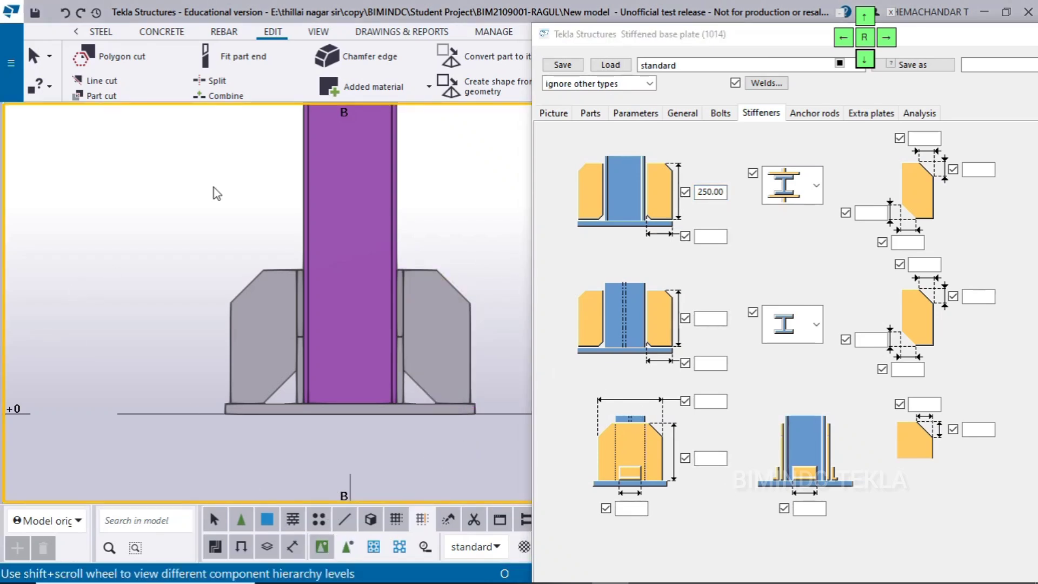
left_click(728, 285)
left_click(864, 20)
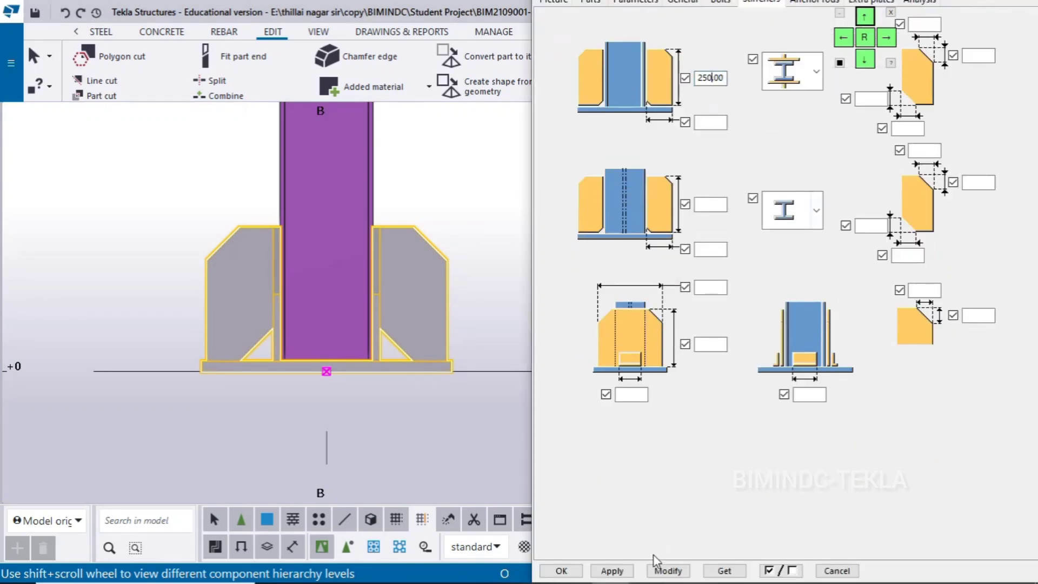
left_click(668, 570)
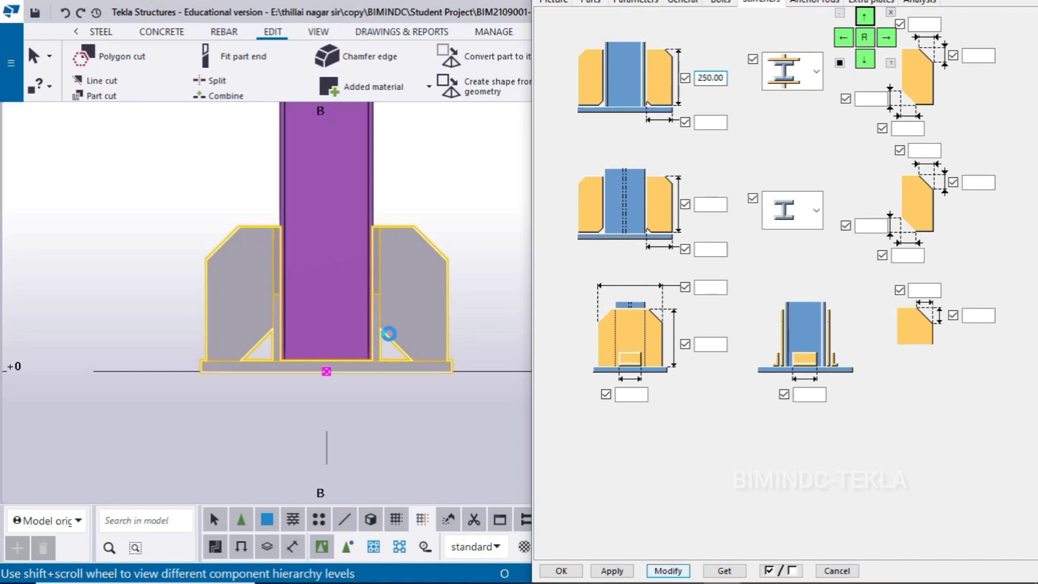
scroll(385, 262, "up", 3)
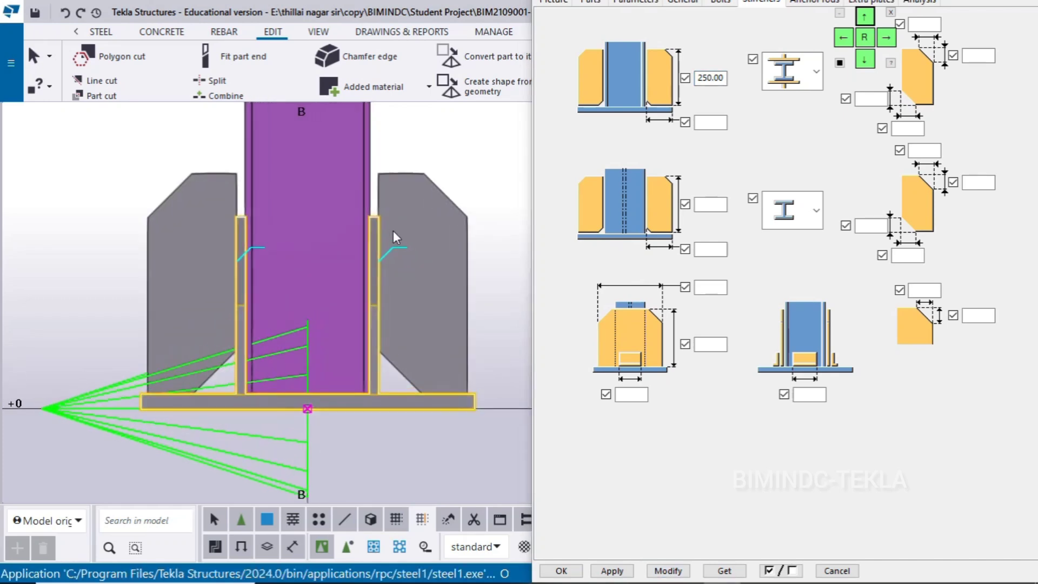
middle_click_drag(406, 279, 382, 263)
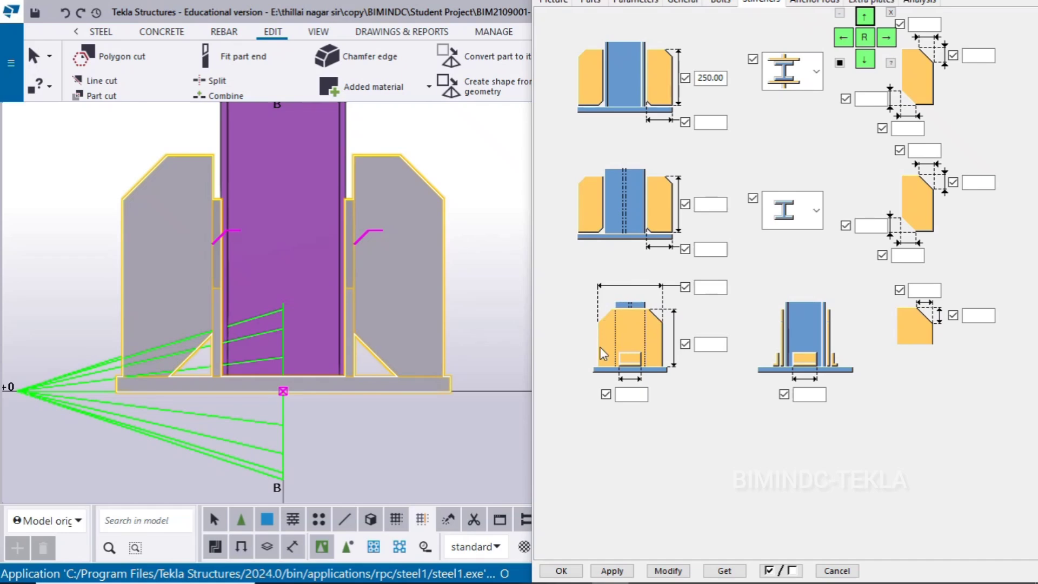
Set the height of the gusset plates along the column flanges to 250 mm and update the connection
left_click(698, 346)
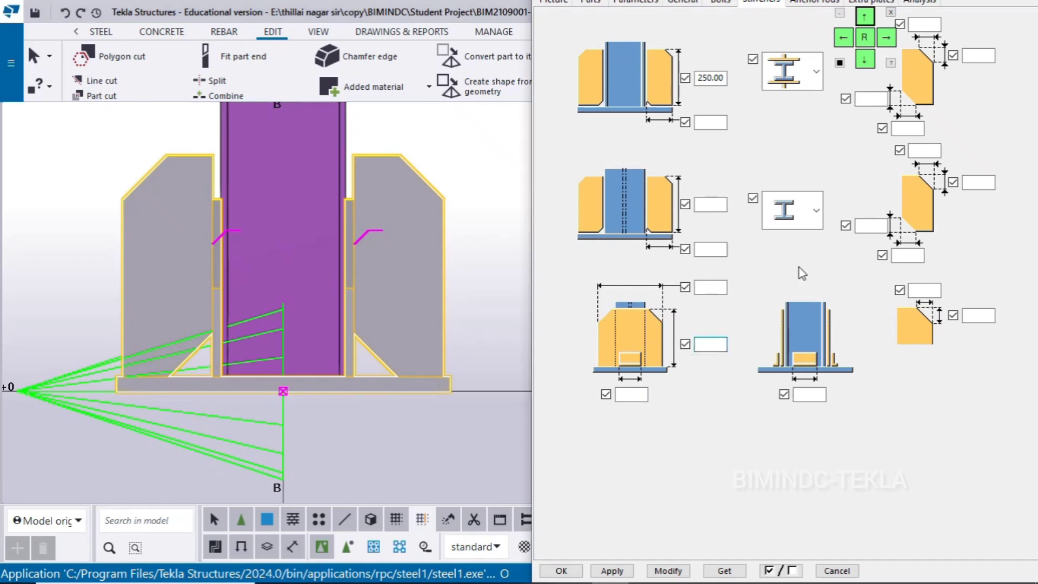
type("2")
type("250")
key("BackSpace")
key("BackSpace")
key("BackSpace")
key("BackSpace")
type("250")
left_click(652, 572)
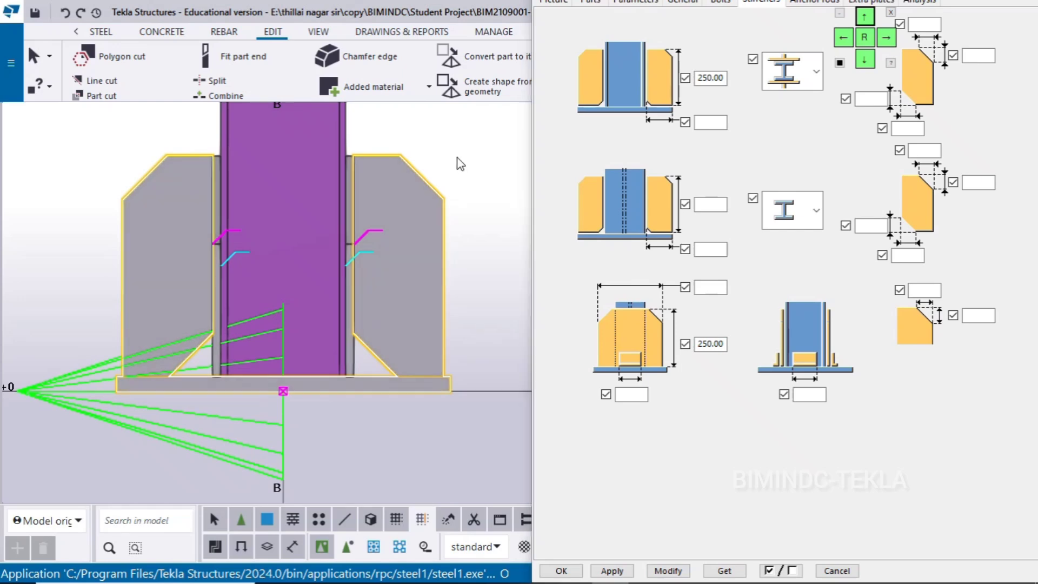
Measure the horizontal distance from the gusset plate's outer face to the edge of the base plate
scroll(447, 206, "down", 3)
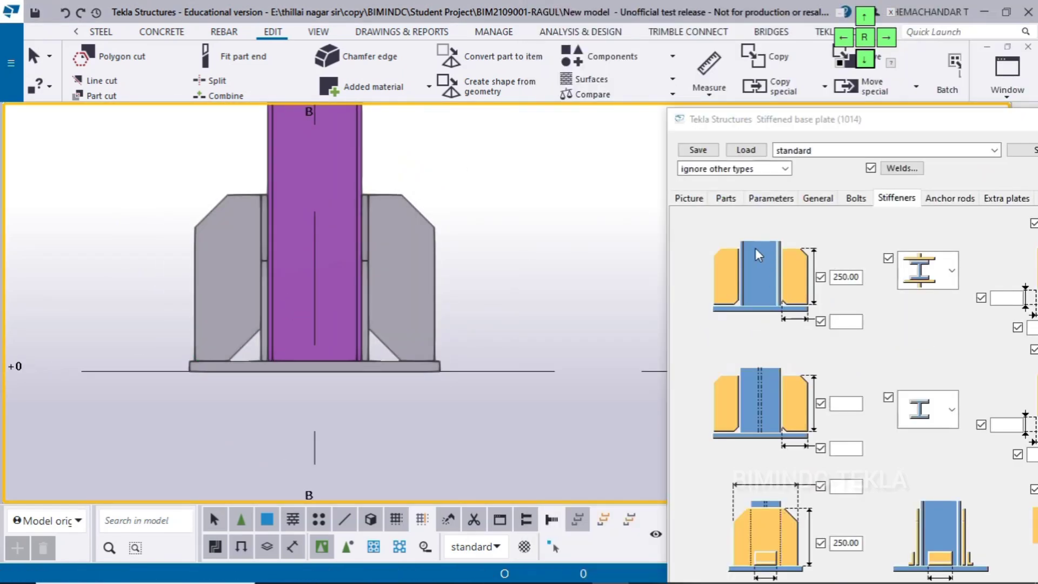
left_click(711, 98)
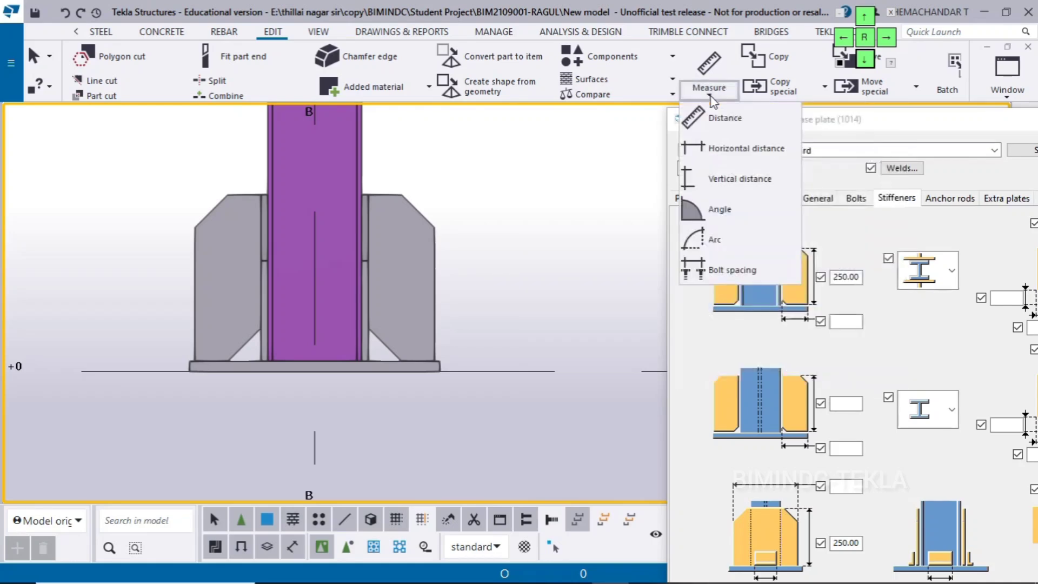
left_click(729, 161)
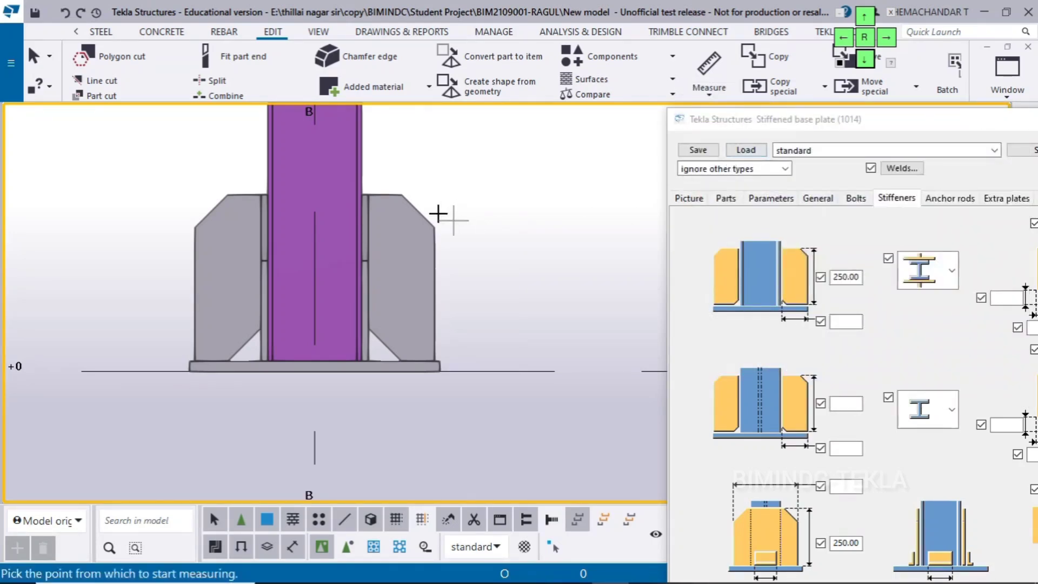
scroll(410, 200, "up", 2)
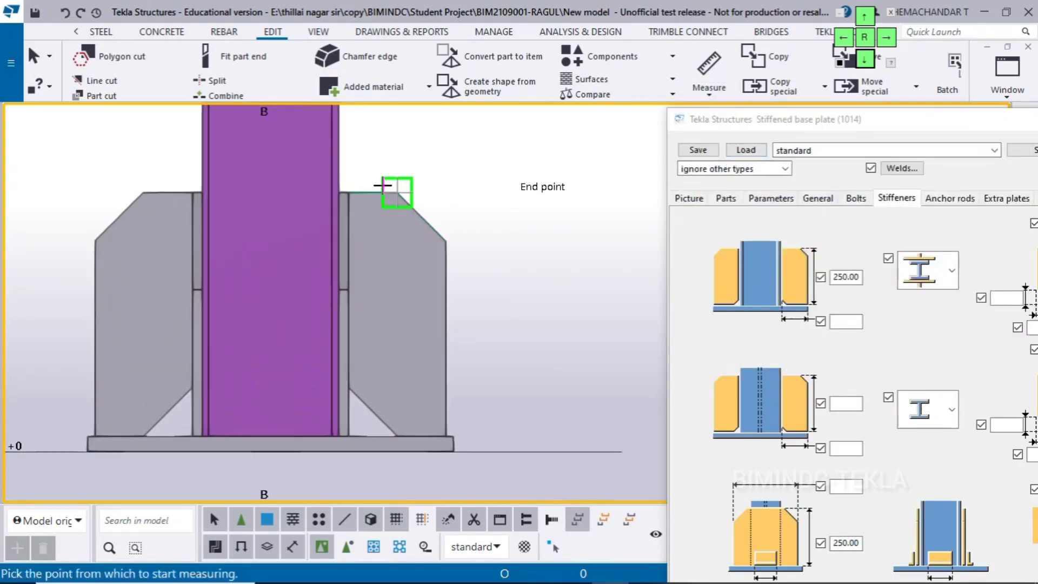
left_click(348, 191)
scroll(479, 414, "up", 1)
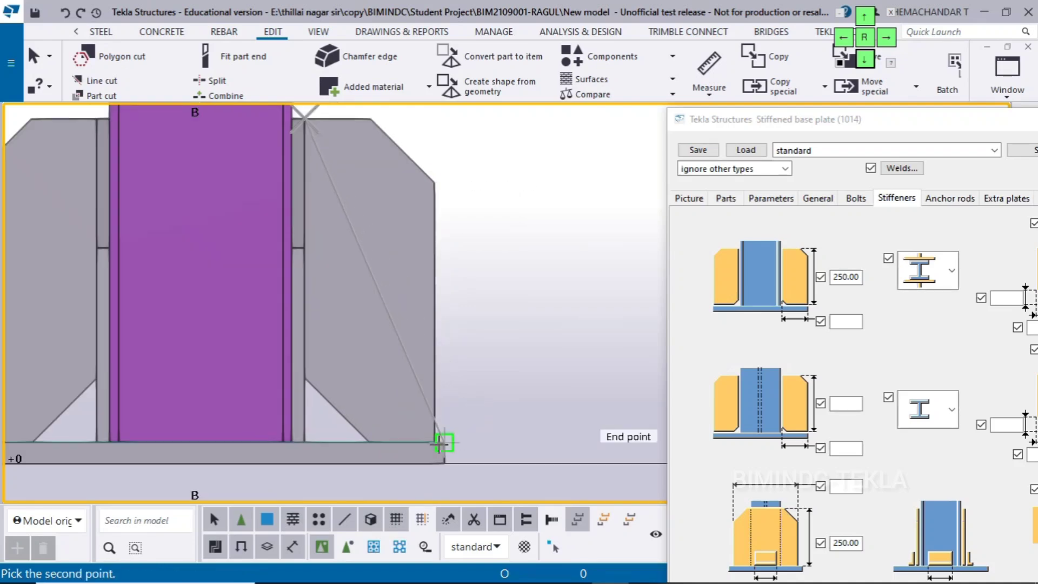
left_click(443, 441)
scroll(523, 427, "down", 2)
left_click(489, 234)
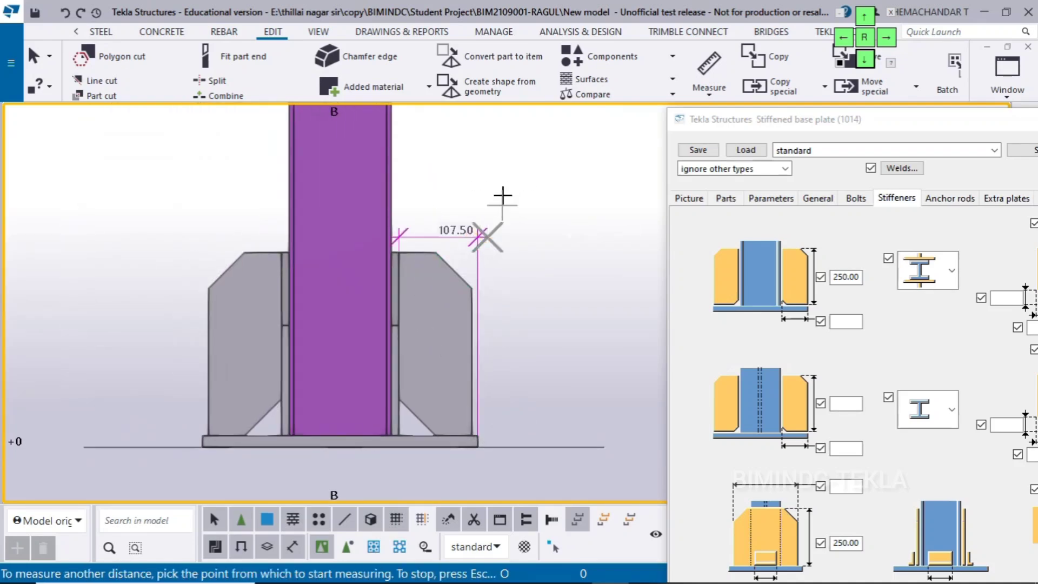
right_click(500, 180)
left_click(522, 187)
middle_click_drag(526, 321, 522, 319)
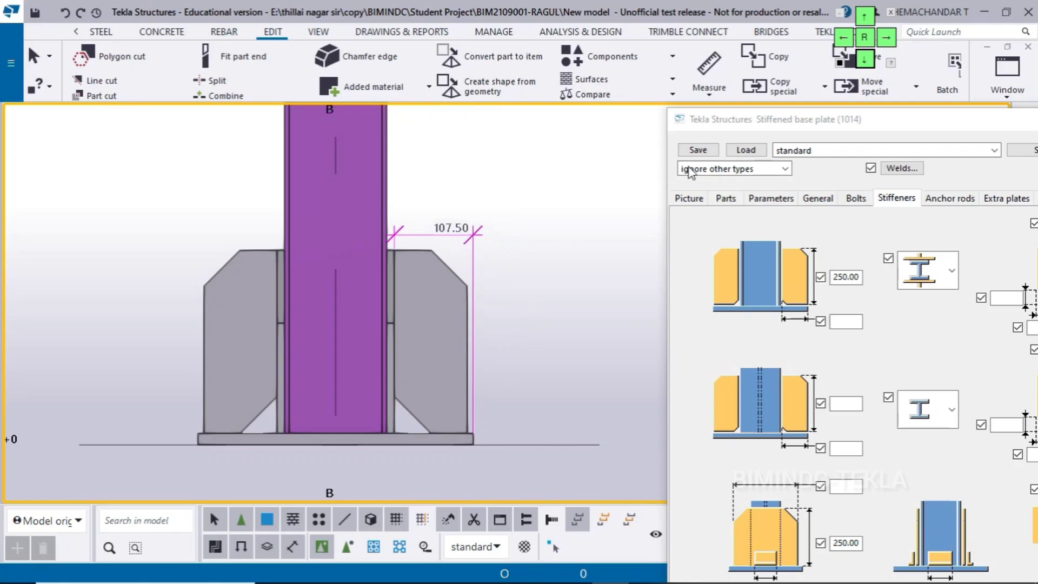
Set the first stiffener width to 107.5 mm and update the connection
left_click_drag(757, 119, 676, 85)
left_click(765, 286)
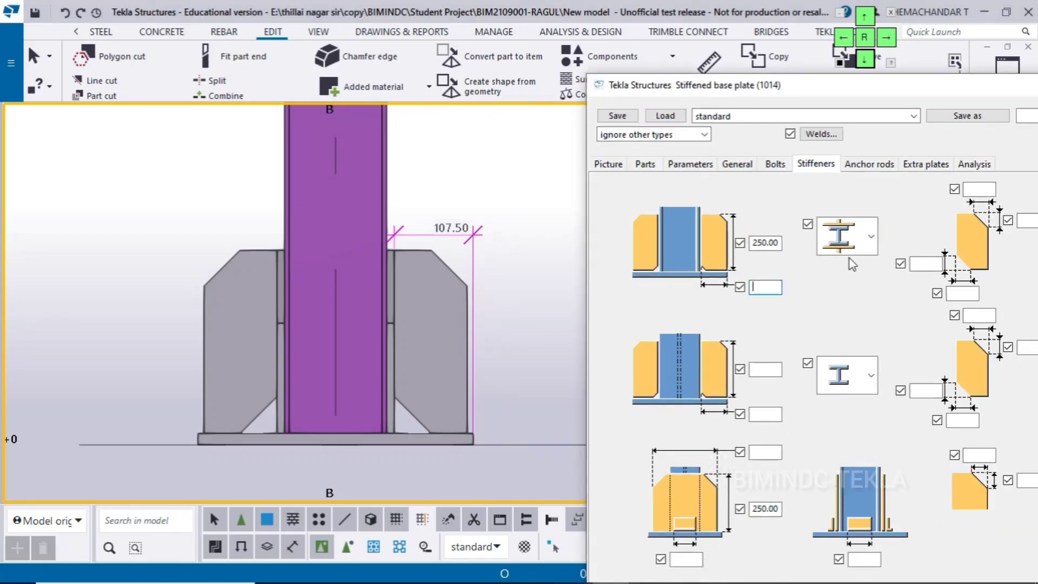
type("107.5")
scroll(454, 433, "up", 3)
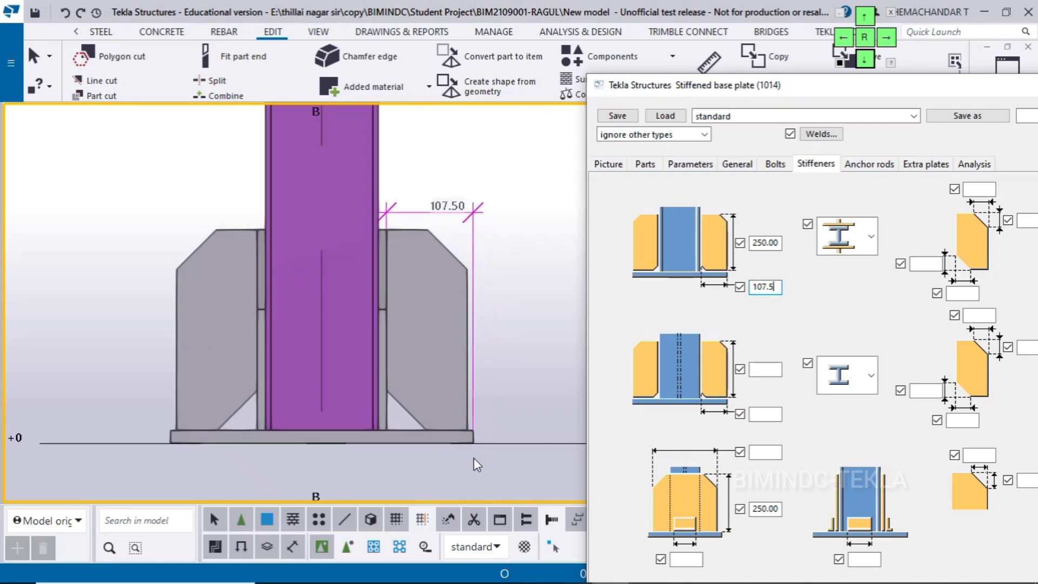
scroll(486, 419, "down", 2)
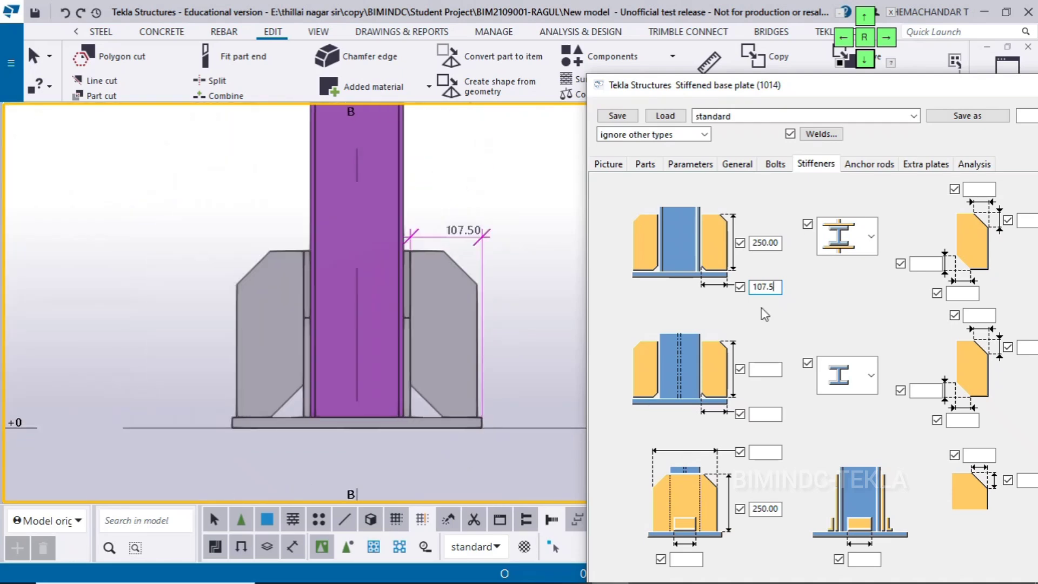
left_click(864, 16)
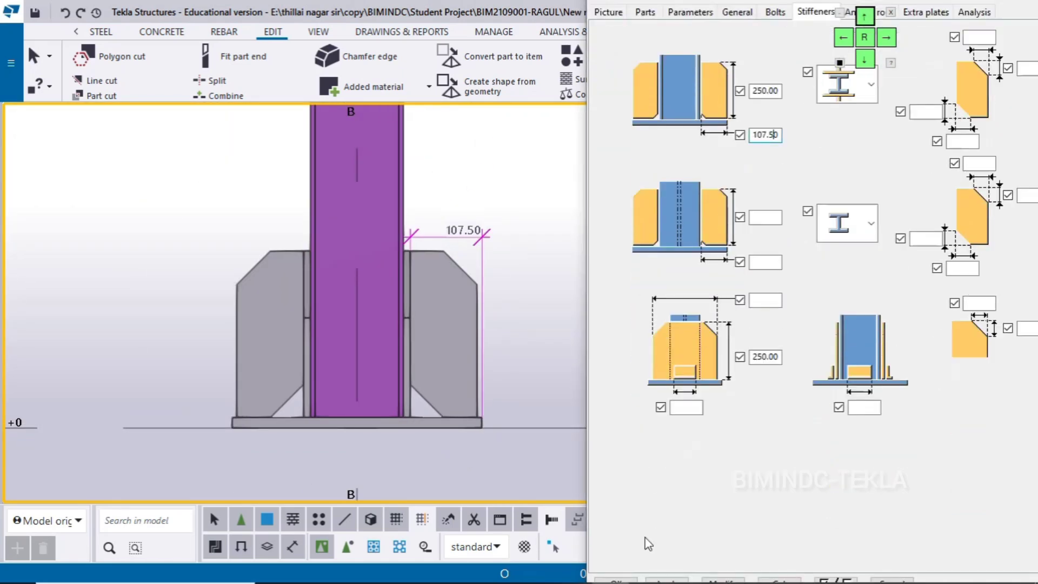
left_click(865, 16)
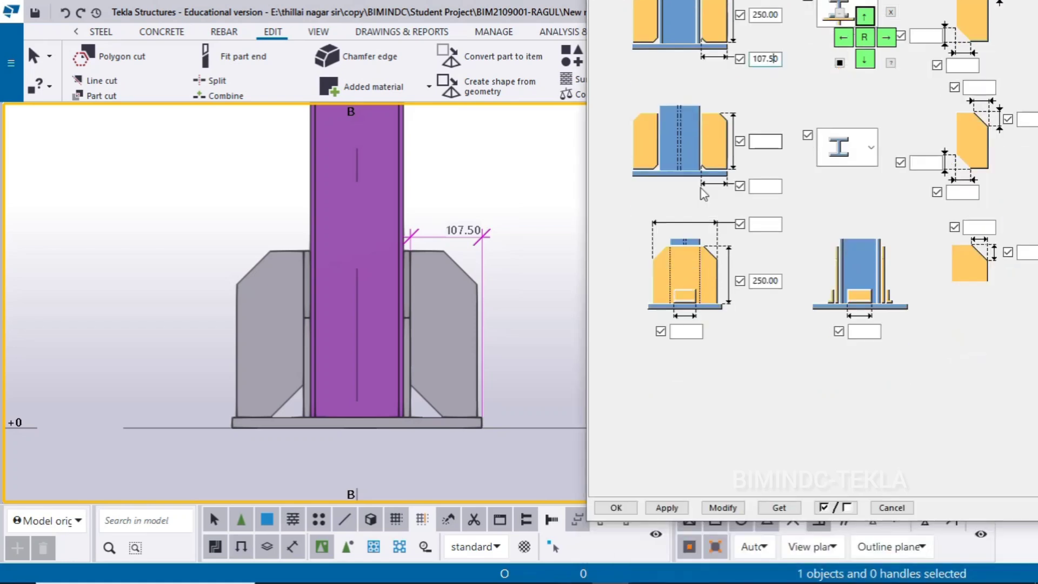
left_click(478, 368)
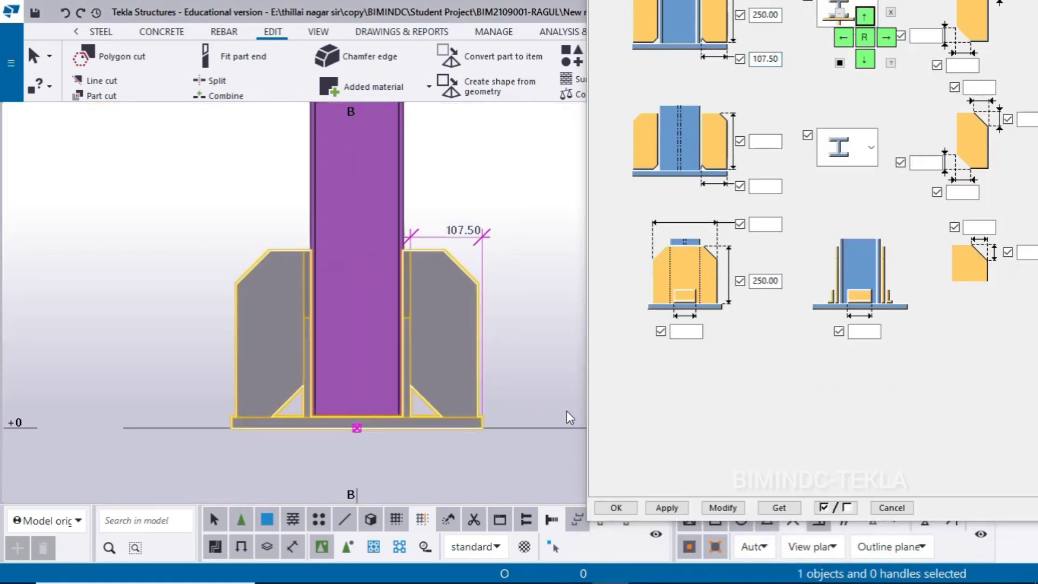
left_click(715, 508)
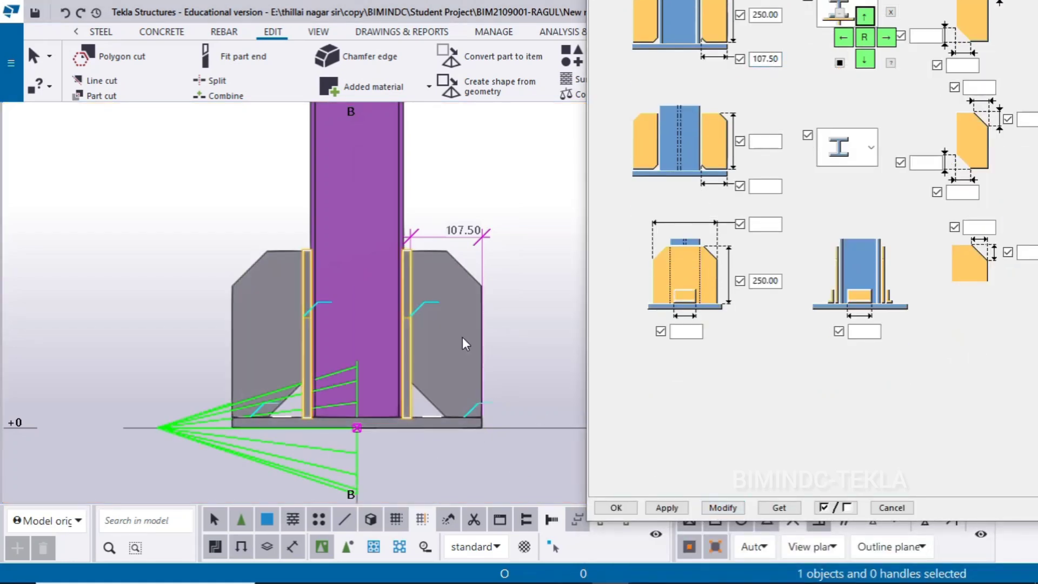
scroll(462, 336, "up", 1)
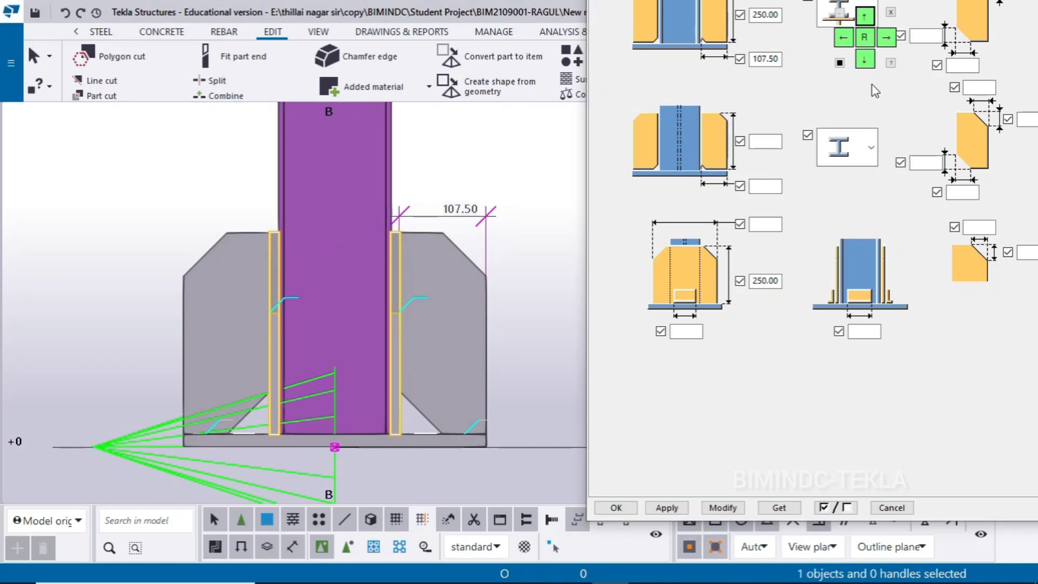
Set both lower inner chamfer dimensions of the first stiffener to 0 and update the connection
left_click(865, 61)
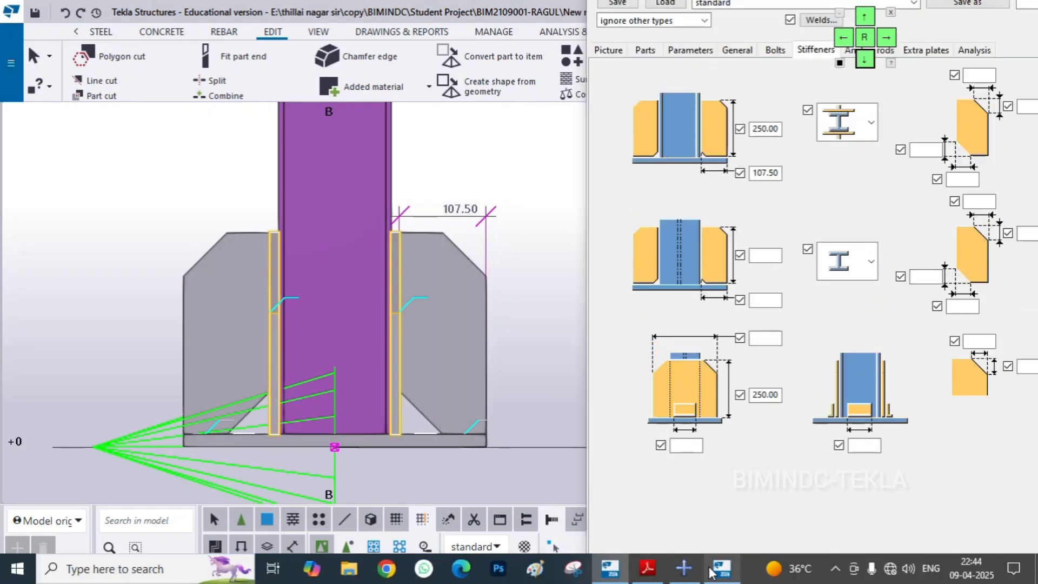
left_click(713, 570)
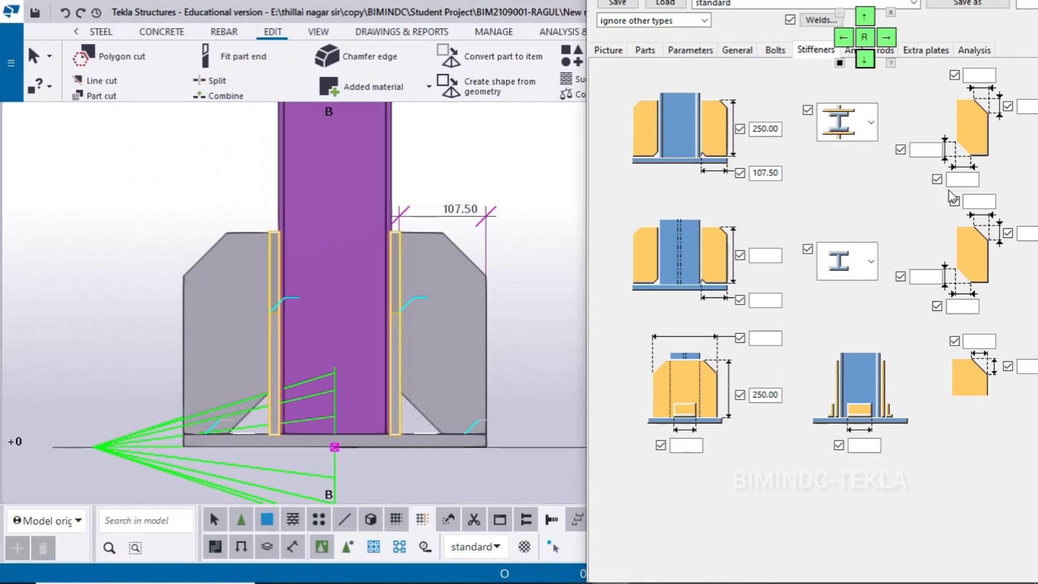
left_click(958, 179)
left_click(936, 151)
left_click(961, 180)
type("0")
left_click(478, 381)
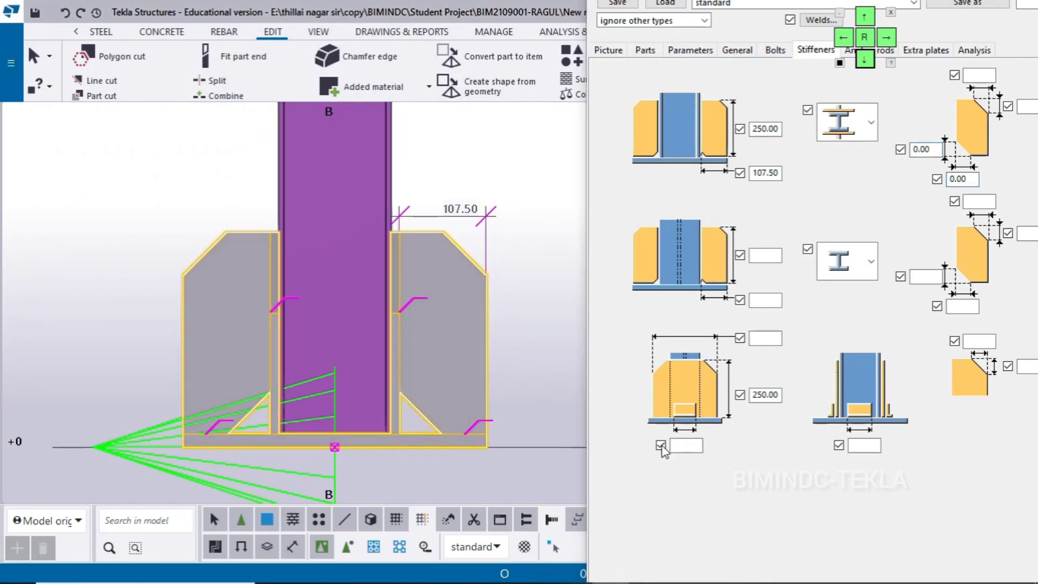
left_click(662, 446)
left_click(865, 19)
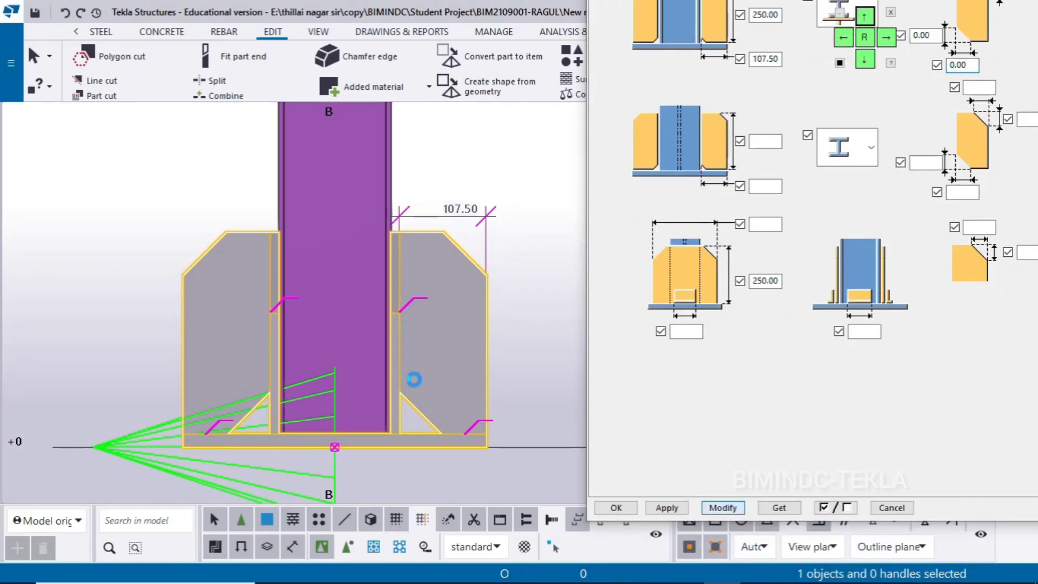
scroll(417, 381, "down", 2)
middle_click_drag(417, 381, 398, 385)
left_click(481, 355)
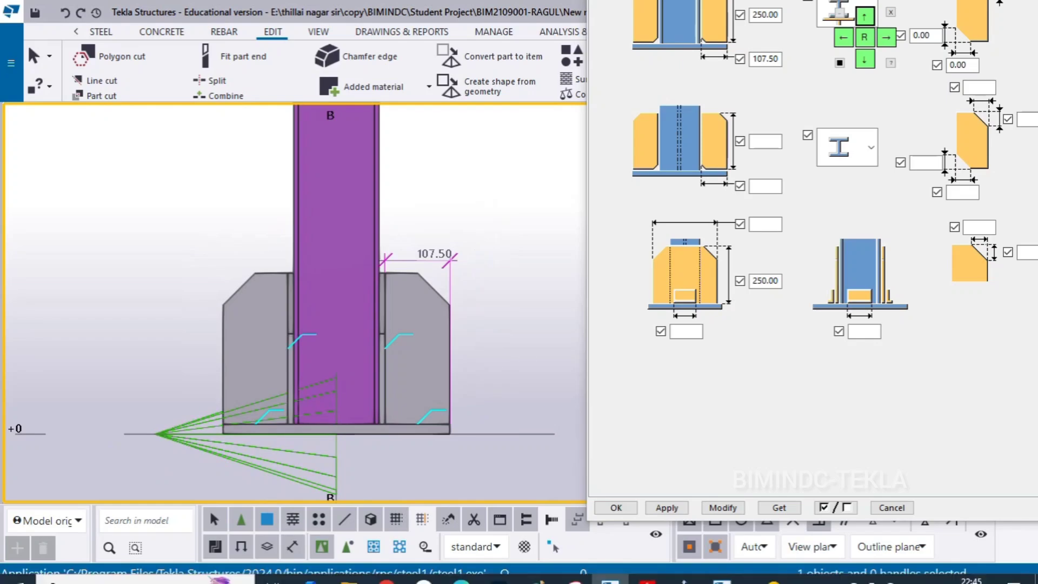
Consult Section E in Base Plate 3.pdf and set the first stiffener's upper chamfer height to 225 mm
left_click(651, 573)
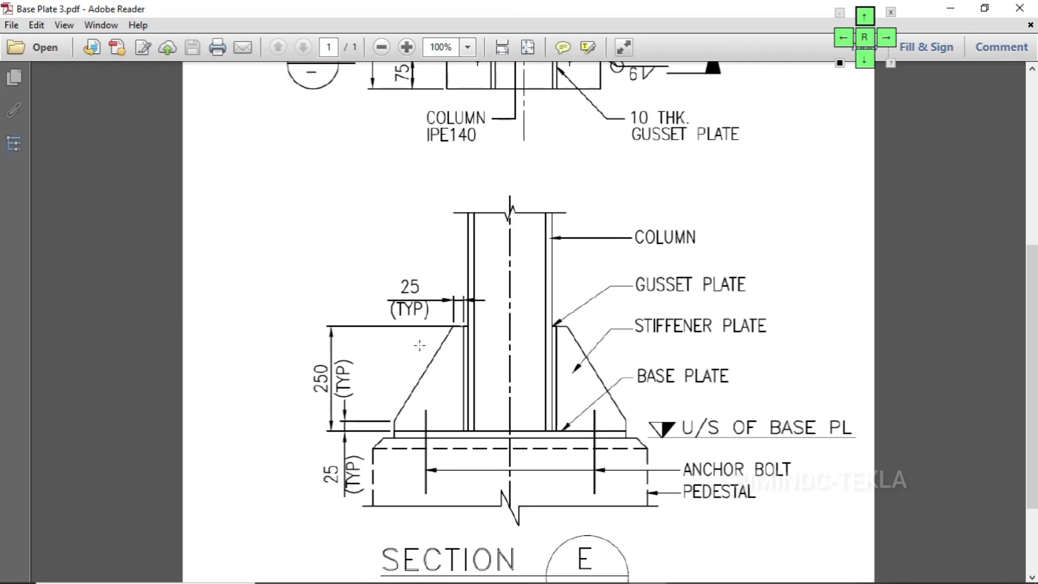
left_click_drag(839, 203, 866, 193)
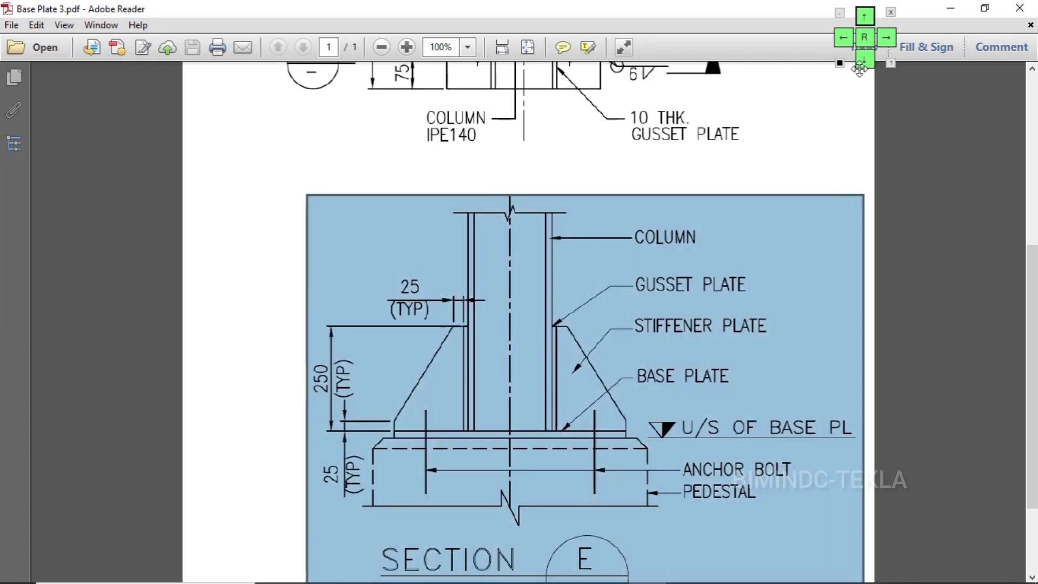
left_click(864, 59)
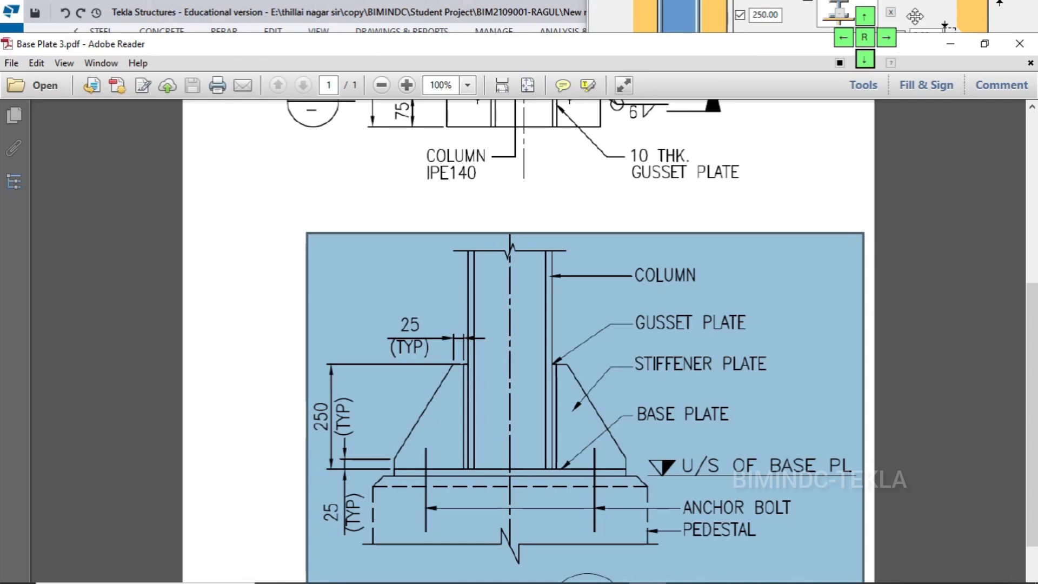
left_click(807, 170)
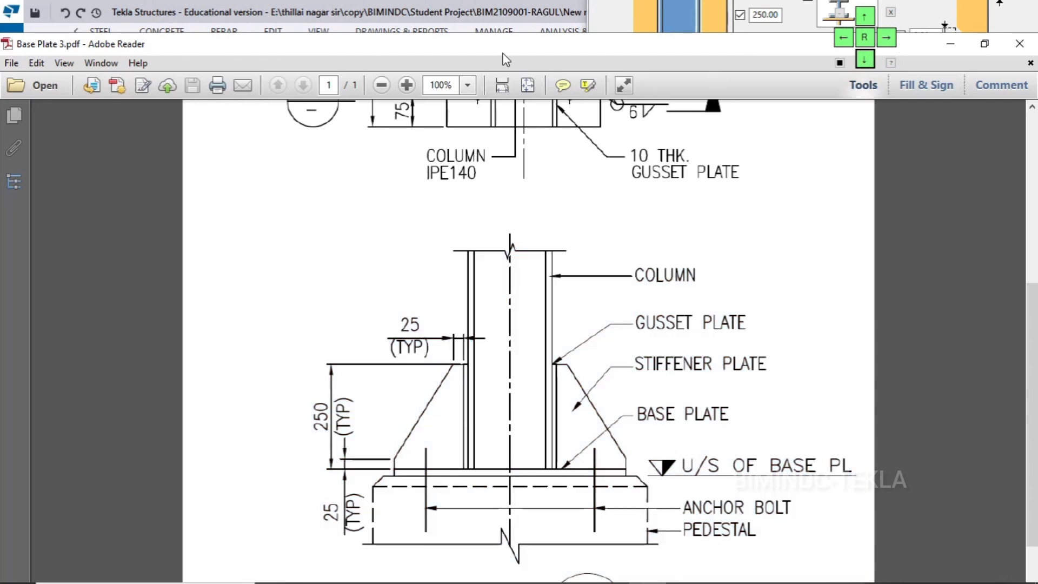
double_click(449, 48)
left_click(478, 112)
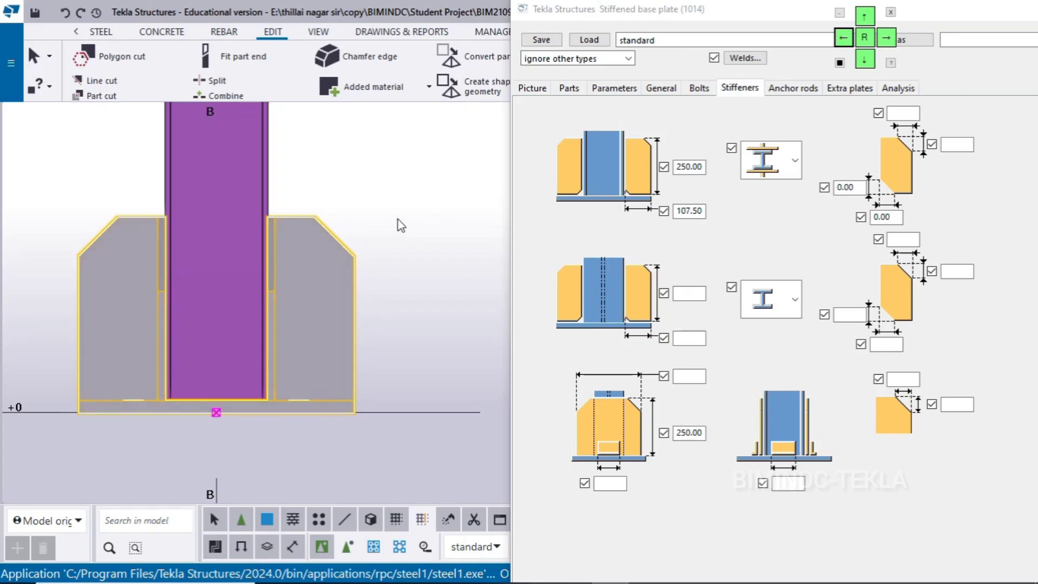
left_click(957, 144)
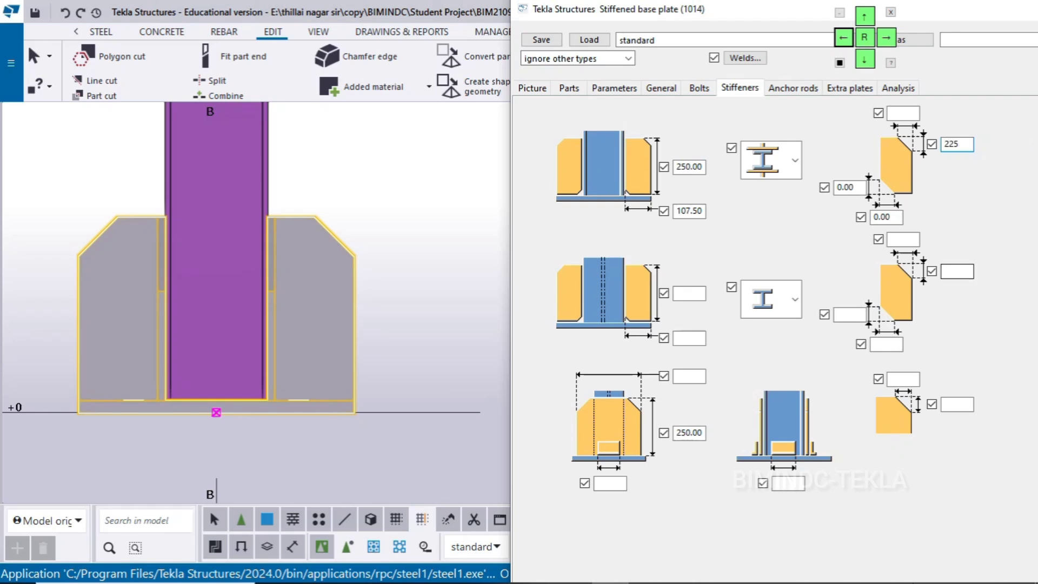
Check Section E again, set the first stiffener's upper chamfer width to 82.5 mm and update the connection
mouse_move(641, 579)
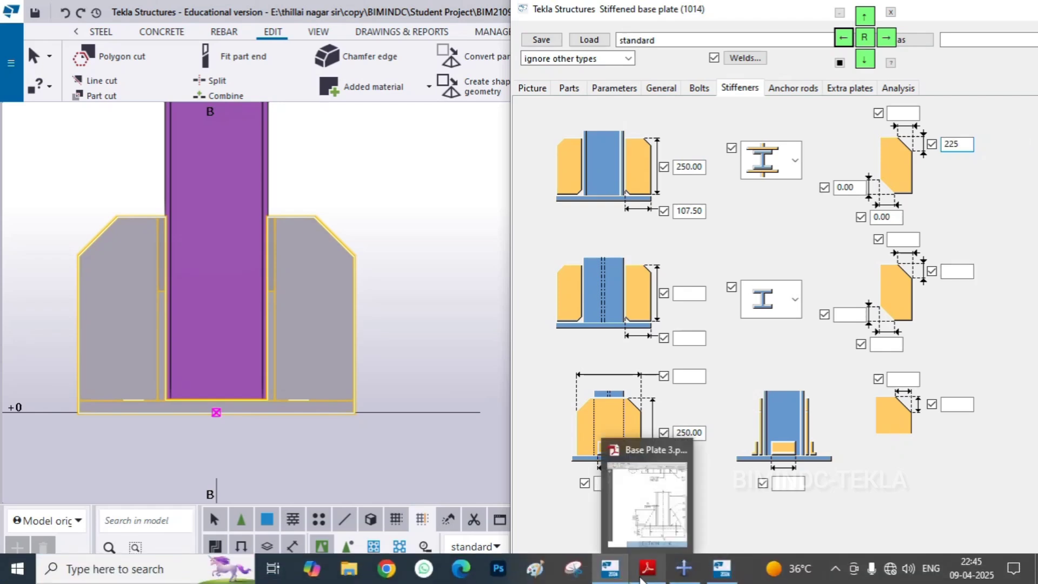
left_click(646, 505)
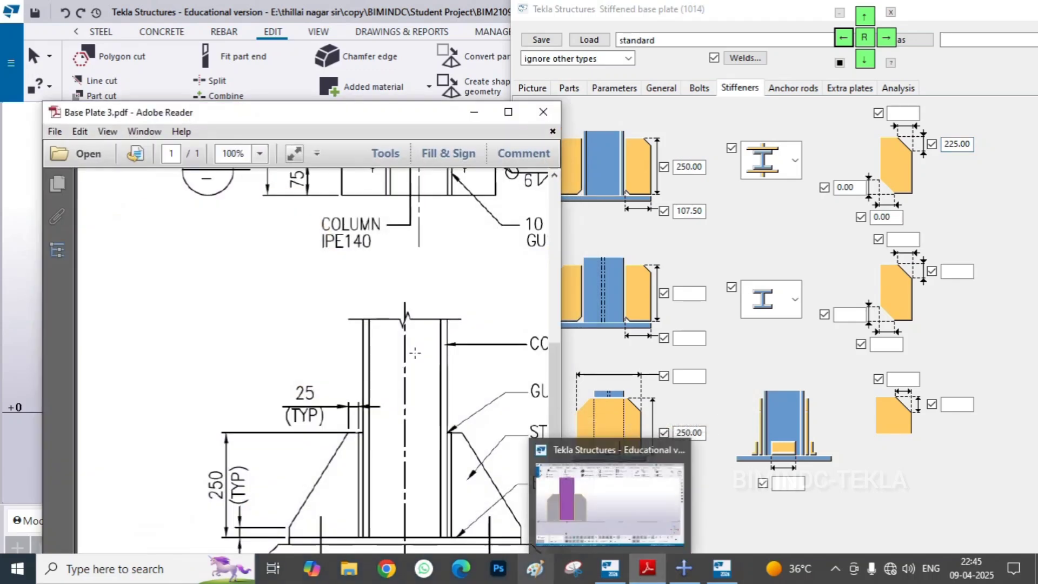
scroll(512, 213, "down", 5)
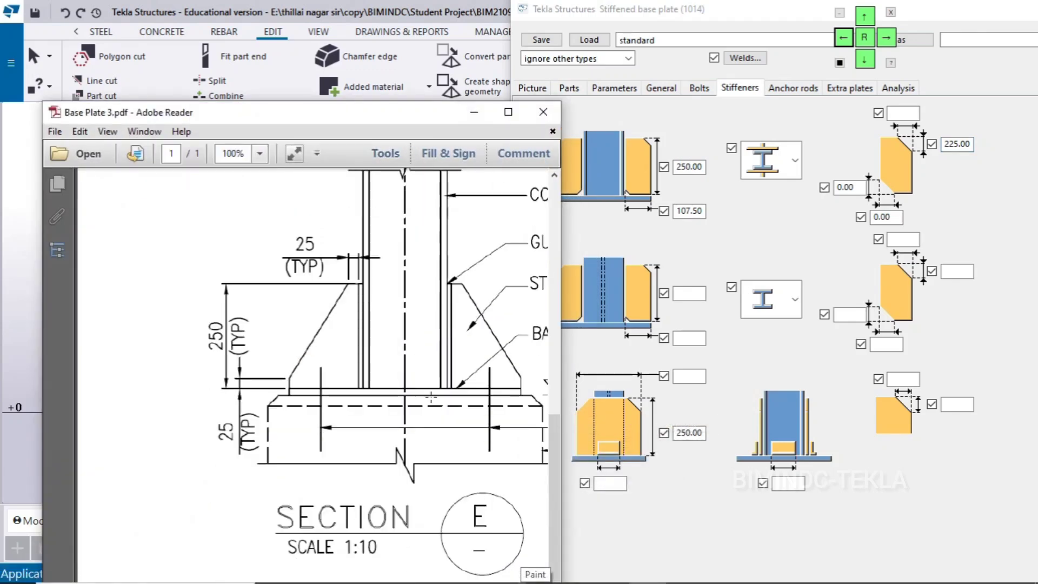
left_click(510, 117)
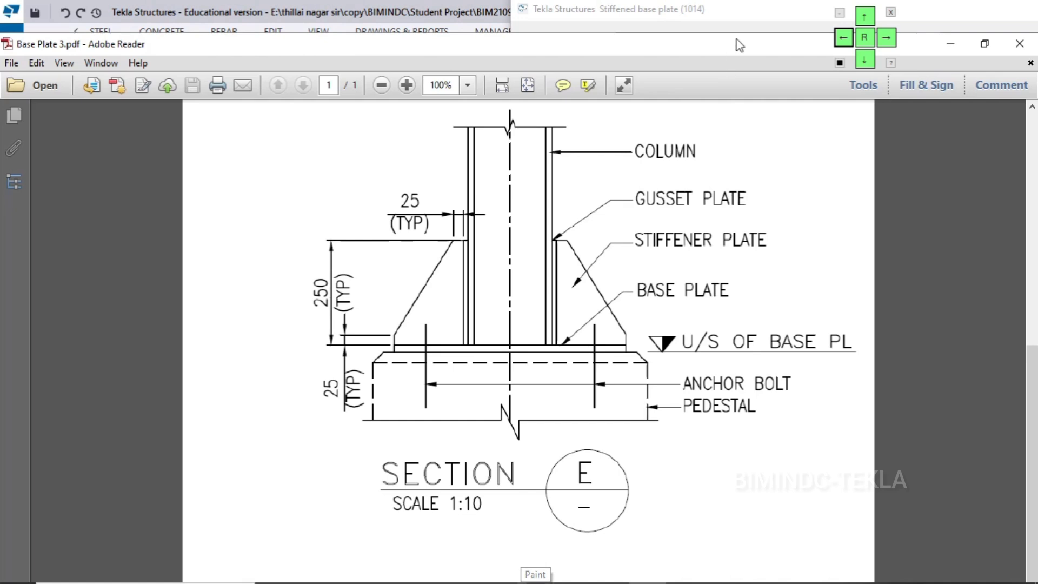
left_click(949, 43)
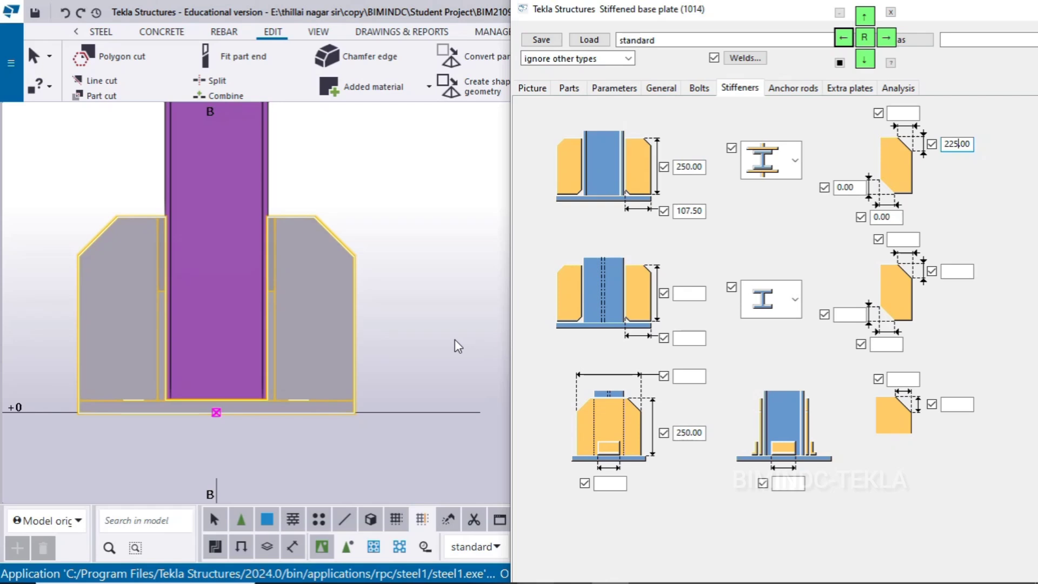
left_click(901, 112)
left_click(872, 18)
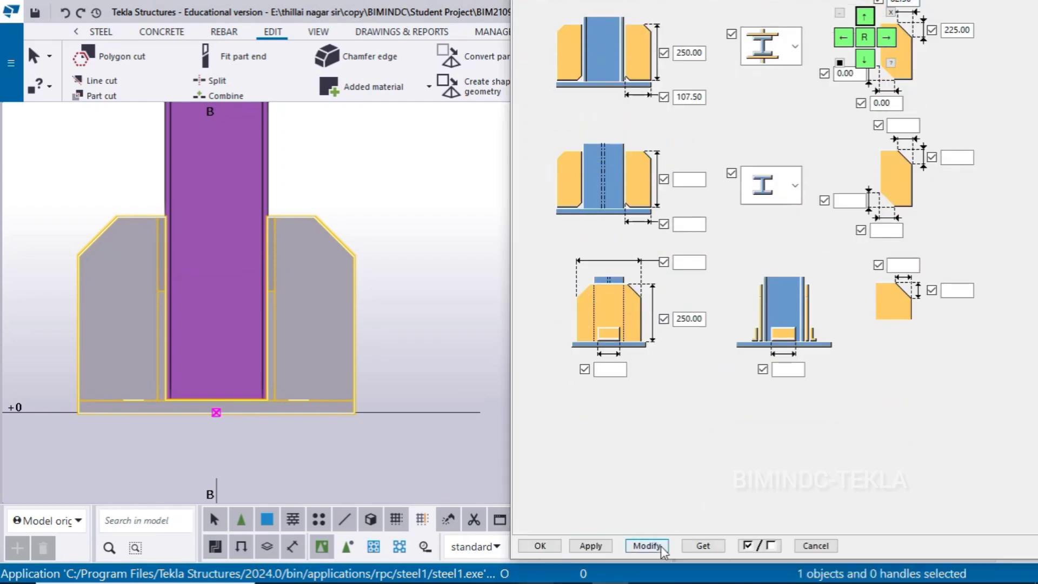
Measure the horizontal top edge of the stiffener from the gusset plate's outer face to the start of the chamfer
scroll(286, 367, "up", 2)
left_click(396, 176)
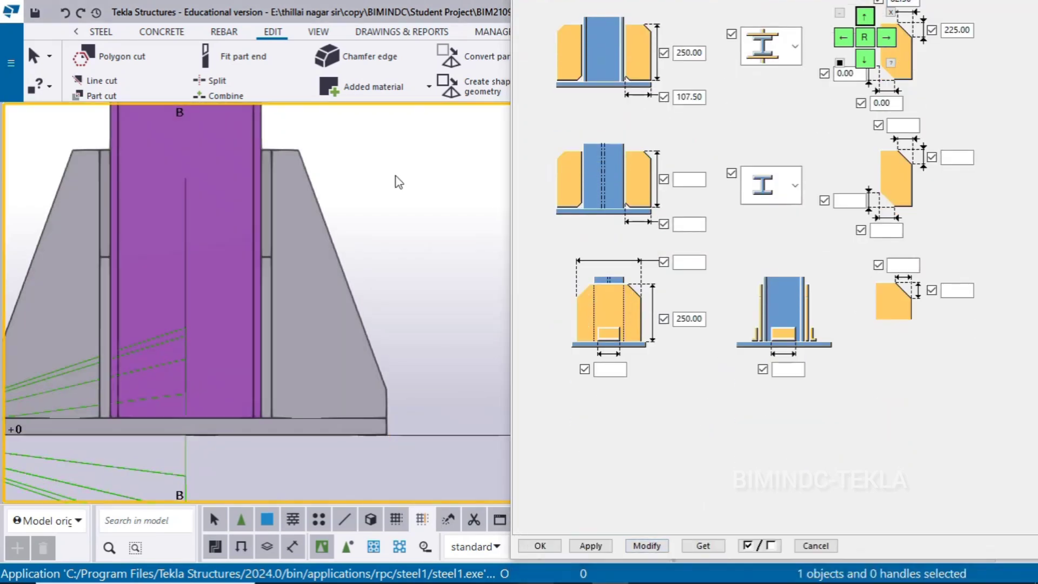
key("f")
scroll(291, 142, "up", 2)
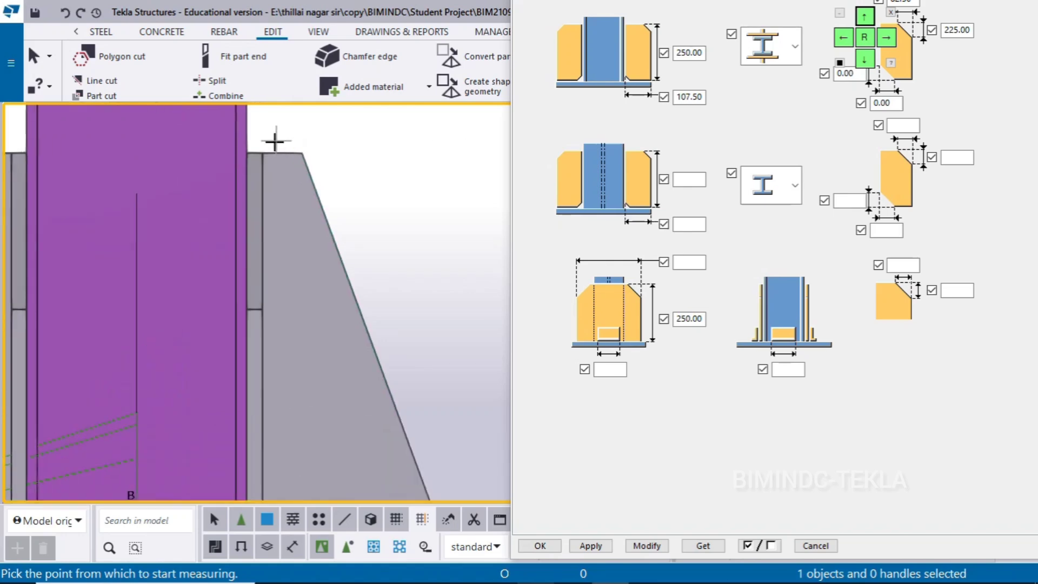
left_click(262, 152)
left_click(301, 152)
left_click(359, 195)
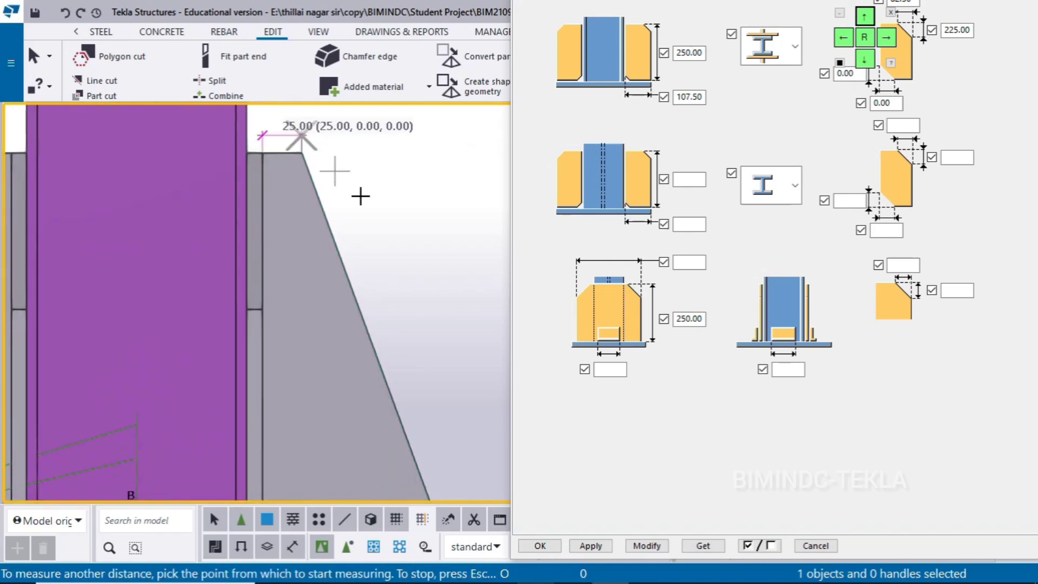
Measure the vertical outer edge of the stiffener between the chamfer's lower end and the top of the base plate
scroll(358, 132, "down", 2)
scroll(369, 354, "up", 3)
left_click(356, 351)
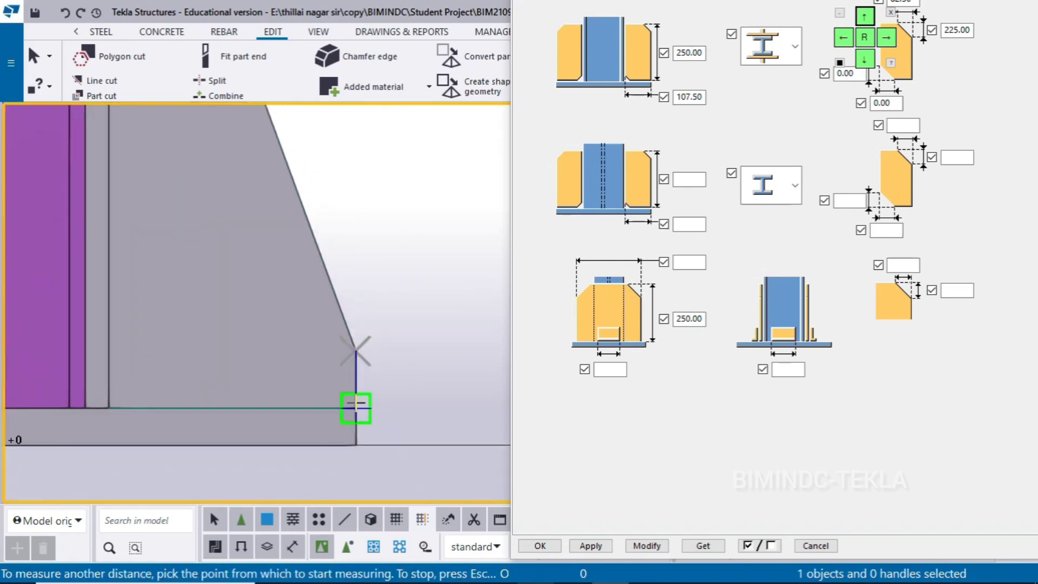
left_click(356, 408)
left_click(430, 301)
scroll(430, 301, "down", 1)
scroll(430, 301, "down", 3)
right_click(425, 238)
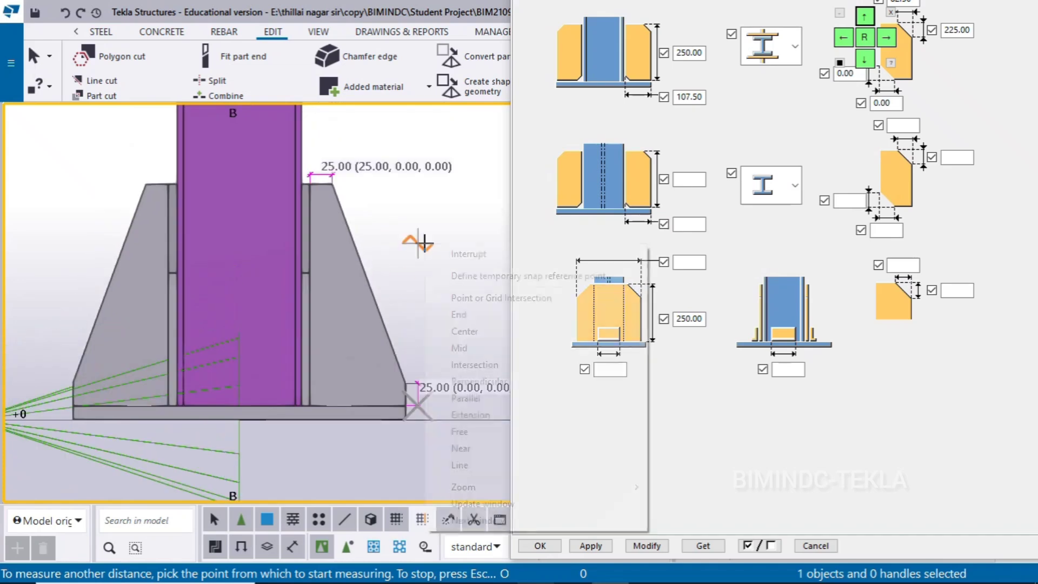
left_click(454, 254)
Accept the stiffened base plate settings and switch to the 3D view
left_click(542, 545)
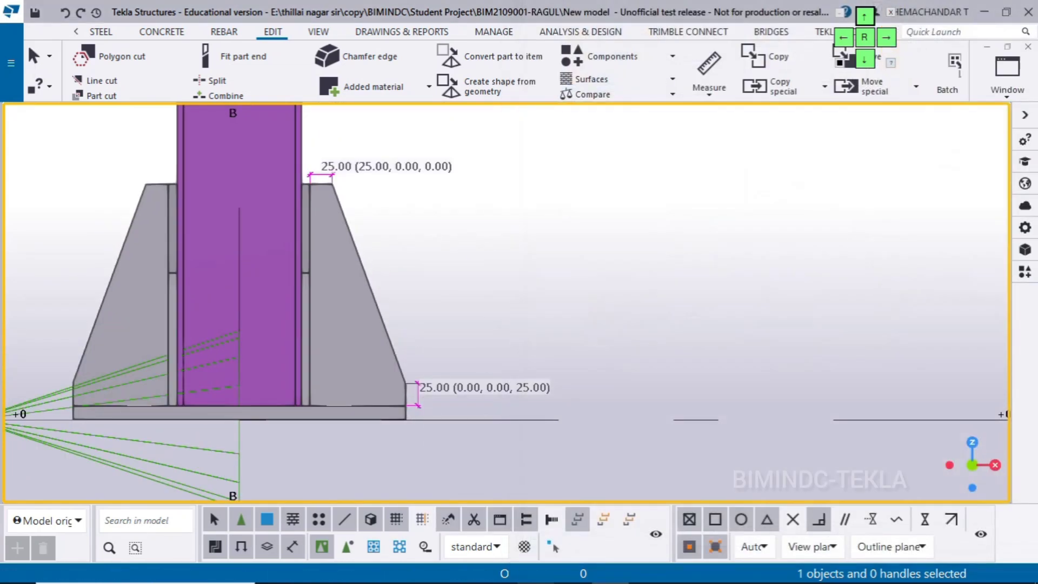
left_click(1007, 76)
left_click(956, 198)
Examine the connection's stiffeners, gusset plates and base plate holes from several sides in the 3D view
scroll(406, 374, "up", 10)
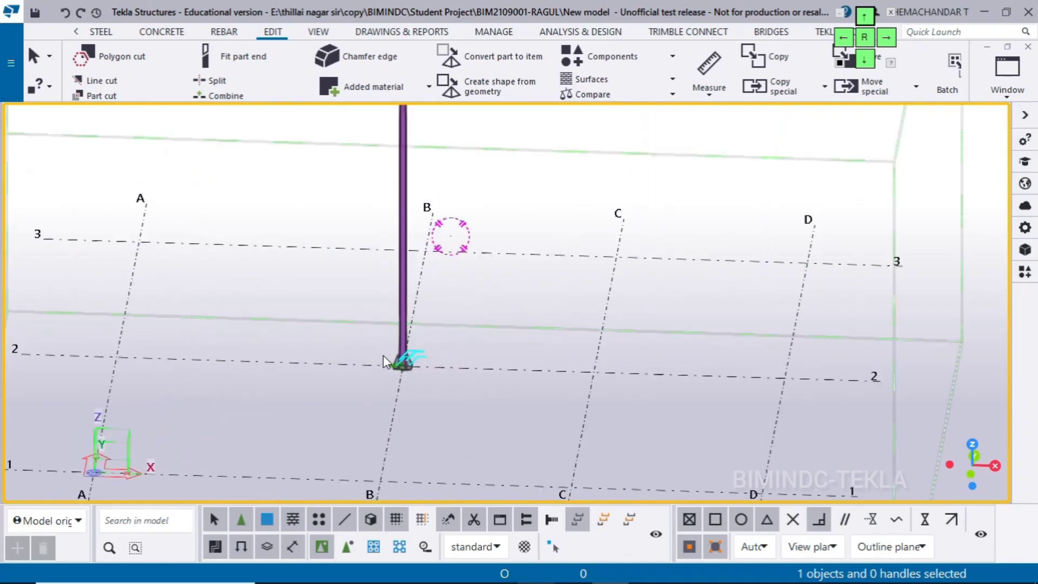
key("v")
scroll(408, 377, "up", 4)
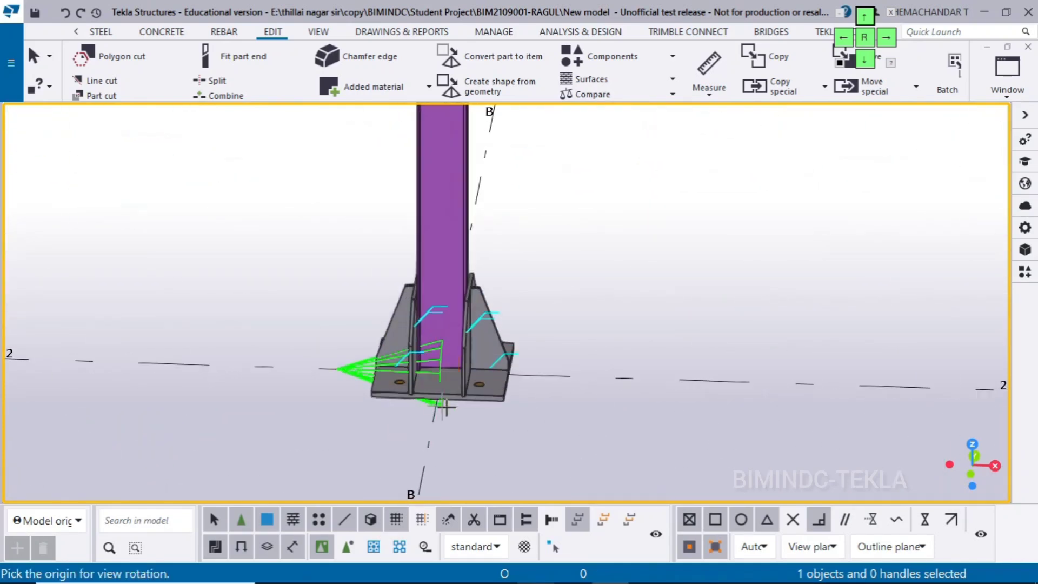
left_click(438, 390)
middle_click_drag(586, 414, 560, 335, "ctrl")
scroll(331, 378, "up", 6)
scroll(338, 385, "down", 3)
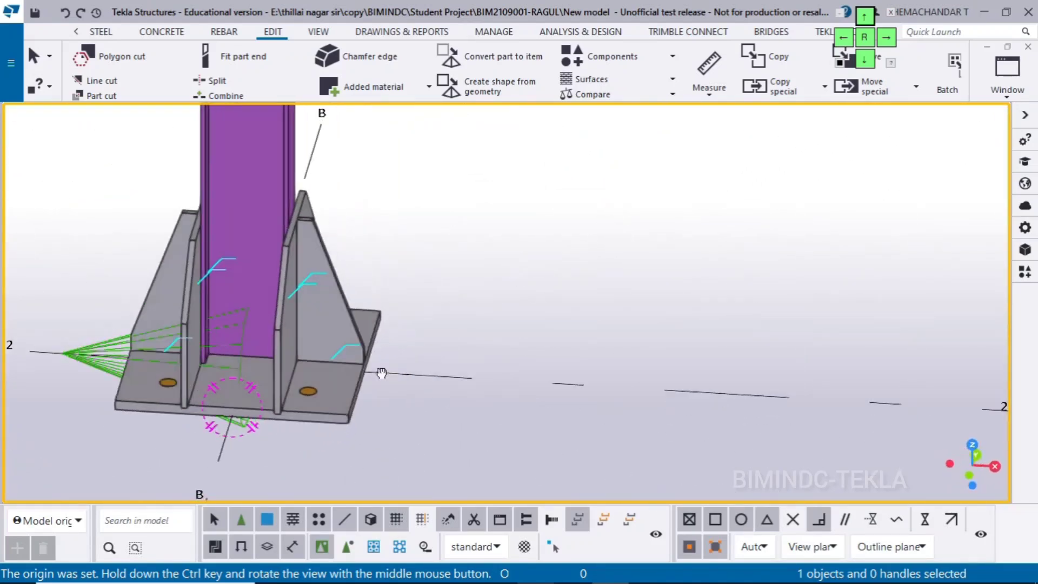
scroll(218, 251, "up", 5)
middle_click_drag(237, 259, 431, 332, "ctrl")
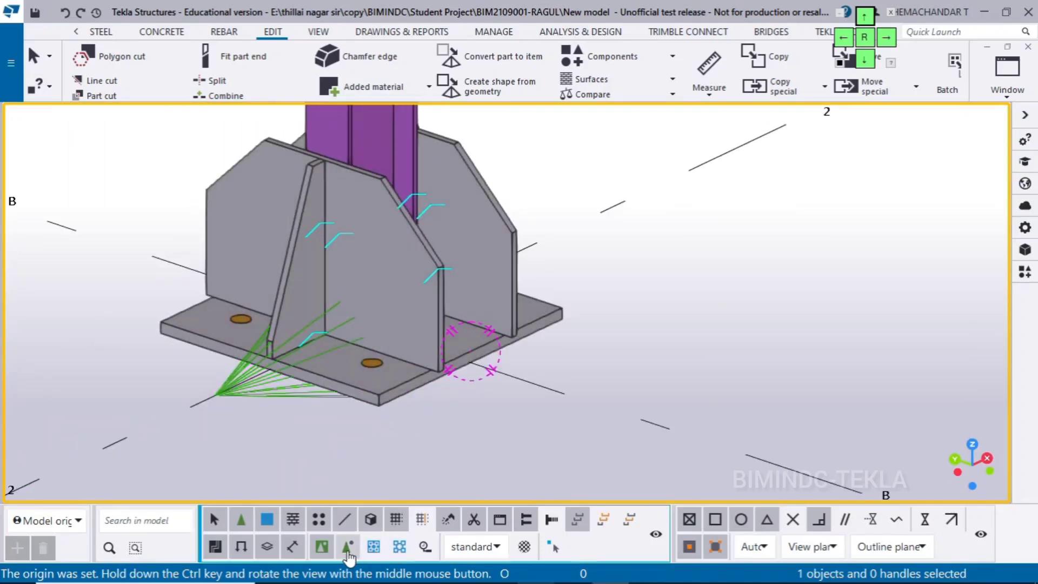
scroll(431, 305, "up", 2)
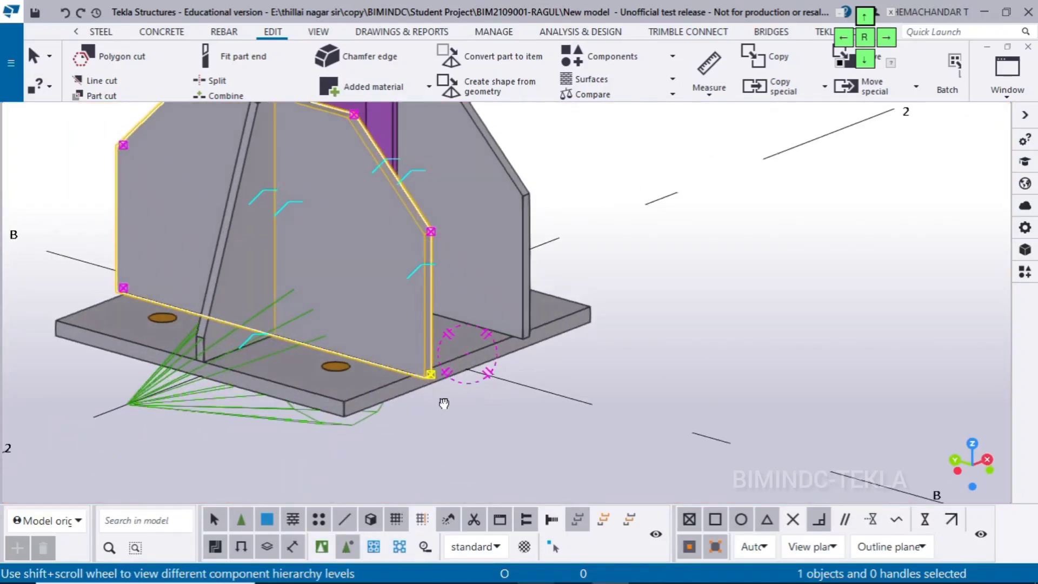
scroll(570, 359, "down", 2)
scroll(569, 354, "down", 1)
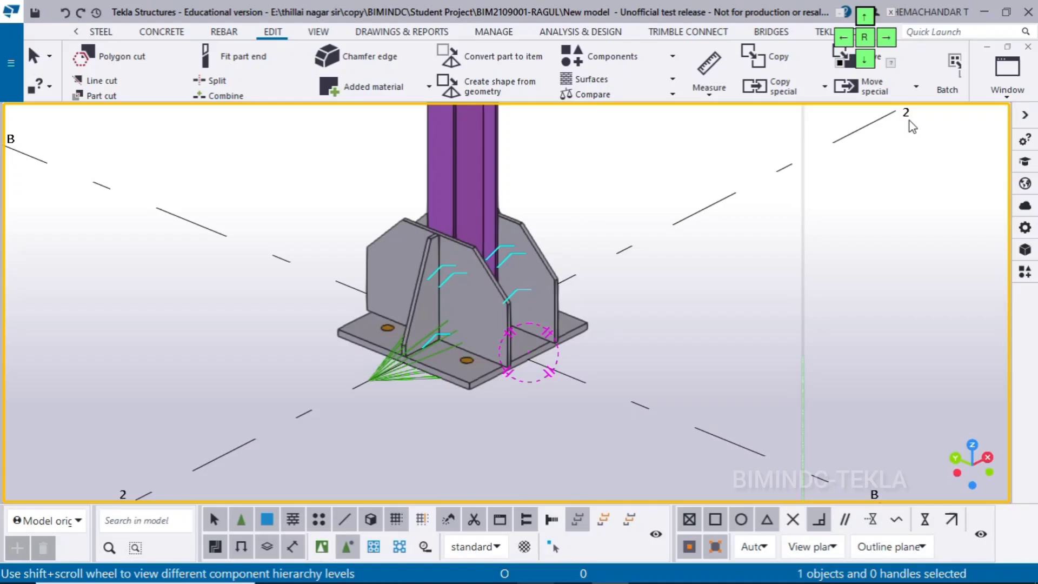
left_click(991, 82)
left_click(766, 307)
left_click(322, 546)
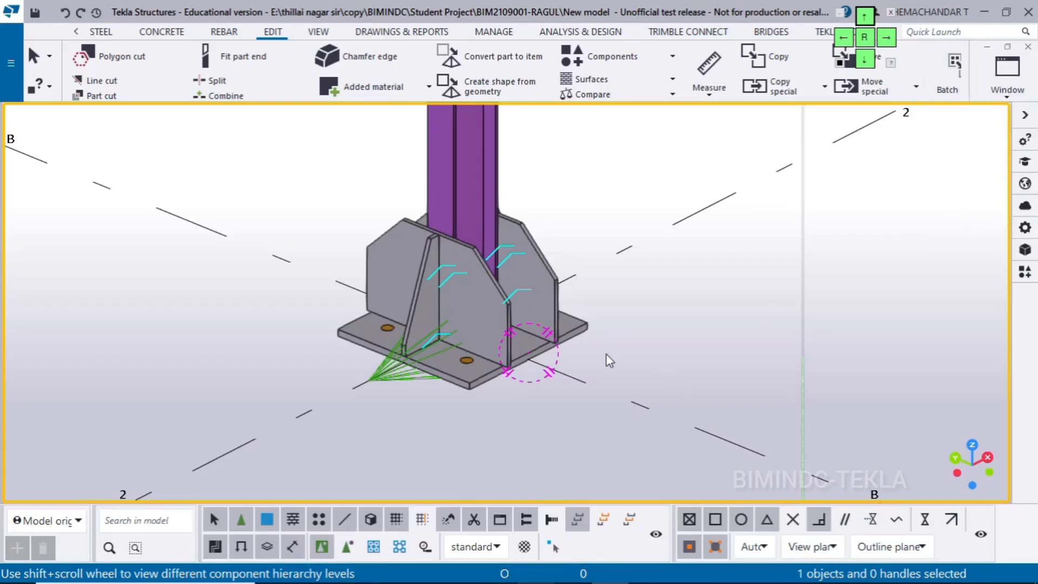
Add Grid B to the visible views and show it
scroll(605, 354, "down", 5)
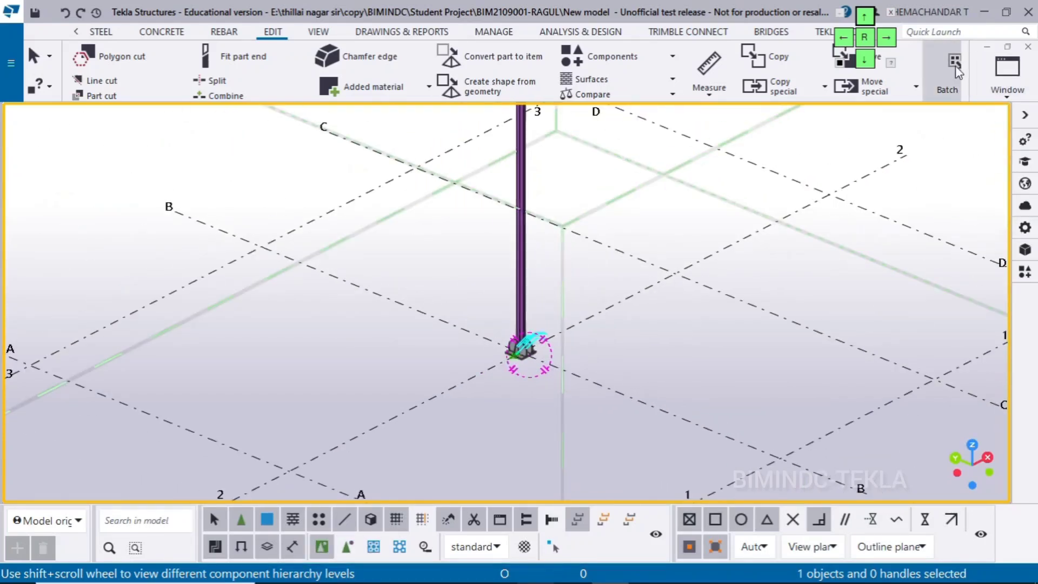
left_click(1004, 81)
left_click(955, 178)
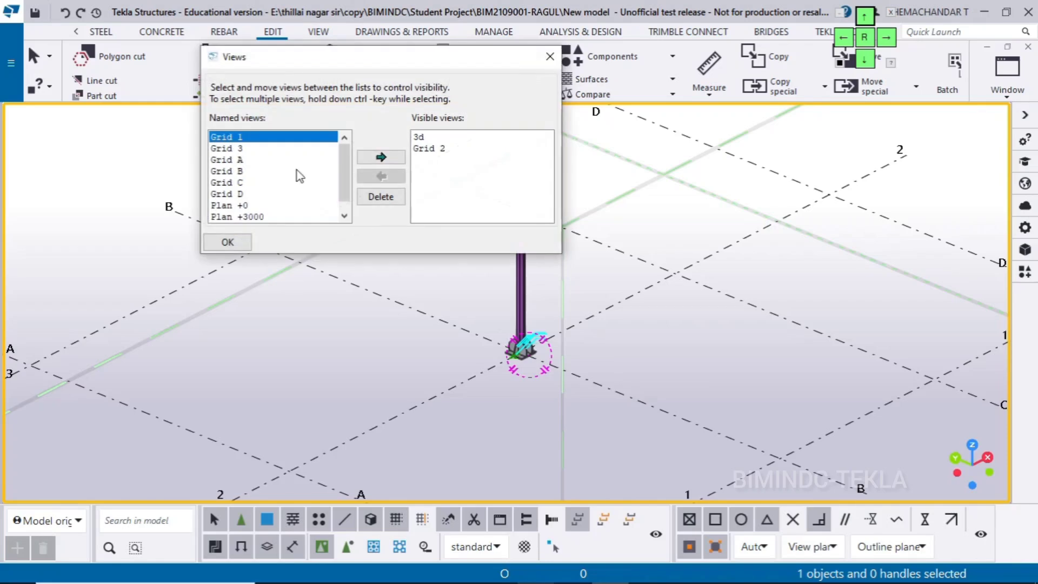
left_click(241, 171)
left_click(380, 156)
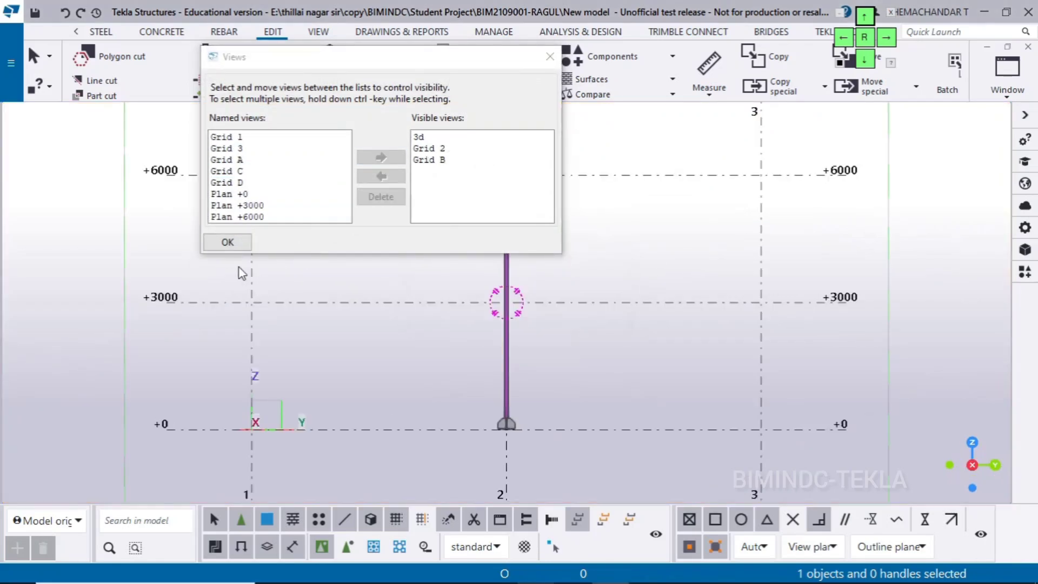
left_click(226, 243)
Measure the horizontal distance from the column flange's outer edge to the base plate's end in the Grid B view
scroll(324, 302, "up", 6)
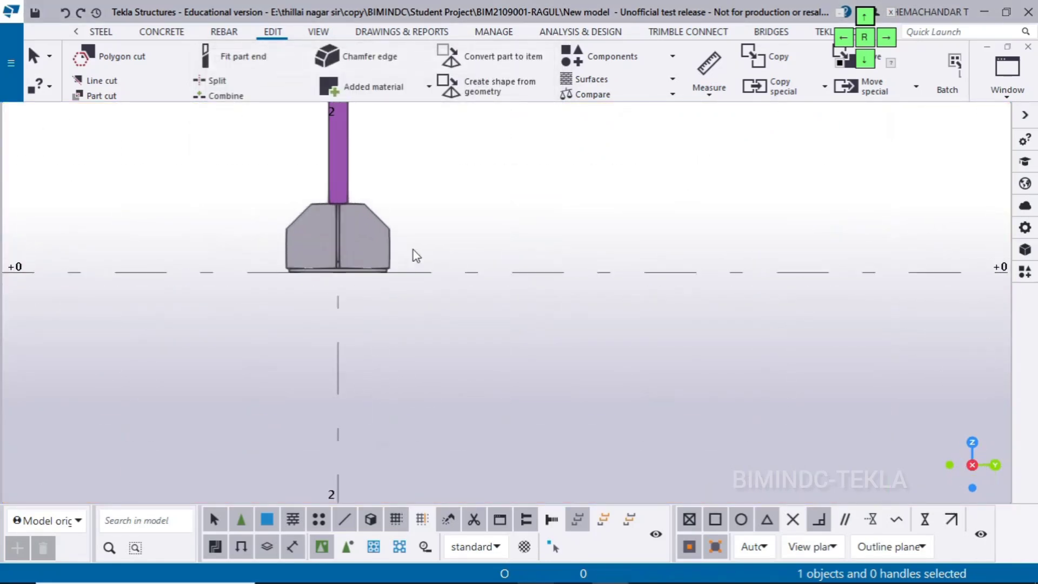
scroll(324, 260, "up", 2)
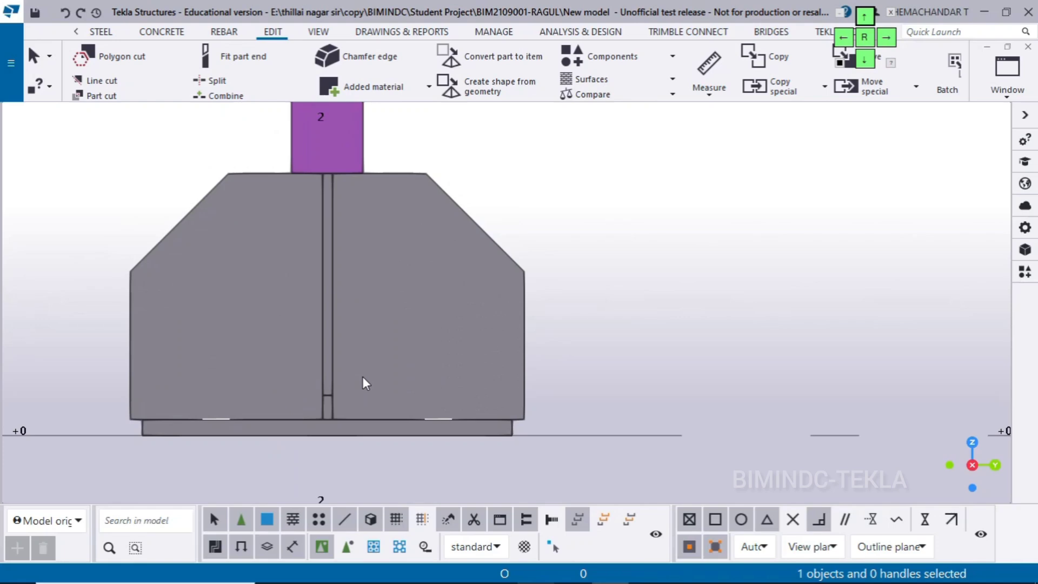
scroll(362, 377, "down", 1)
scroll(368, 332, "down", 1)
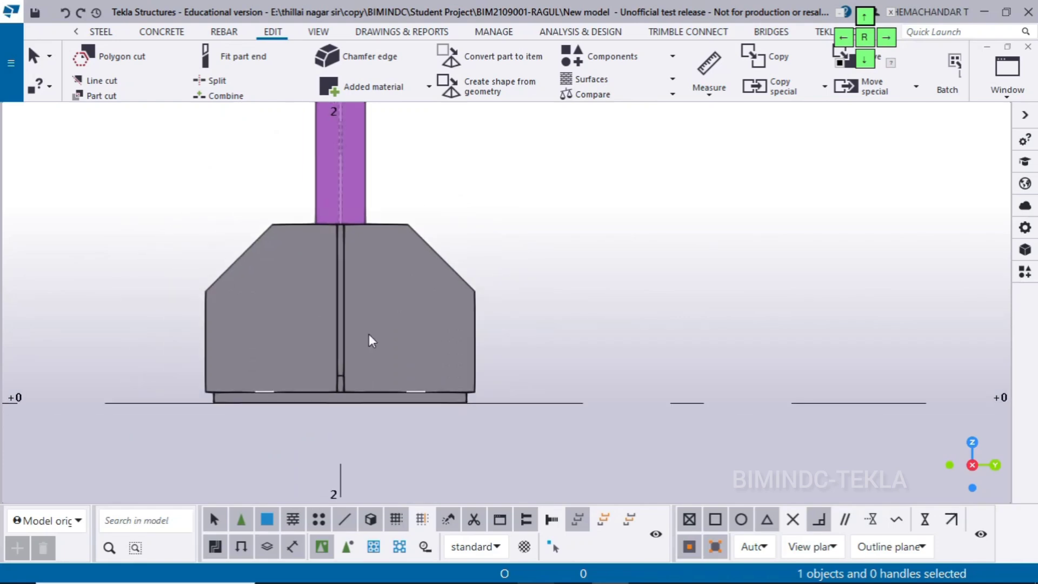
scroll(368, 332, "up", 1)
scroll(378, 404, "up", 1)
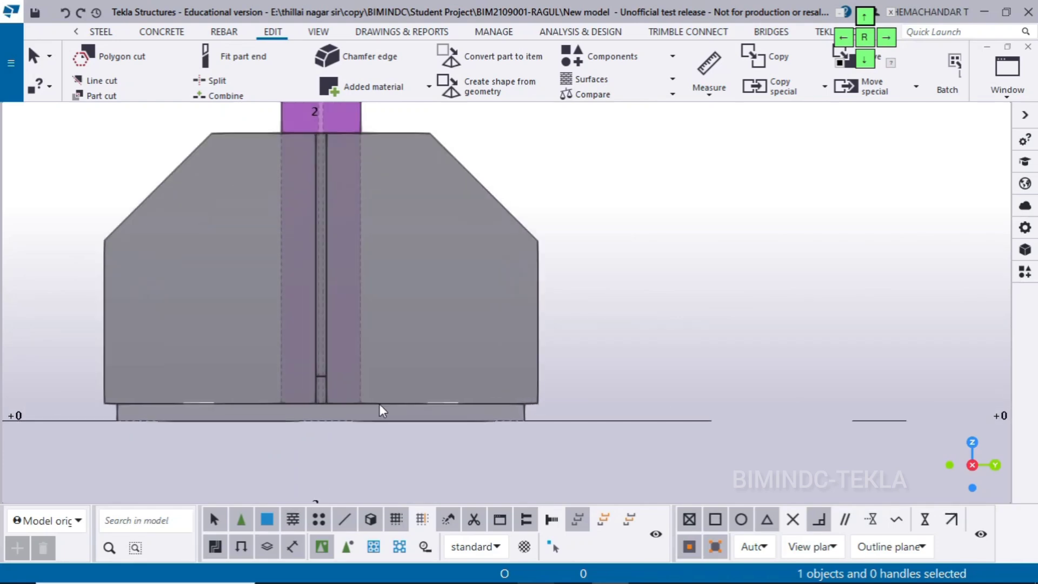
key("f")
scroll(384, 403, "up", 1)
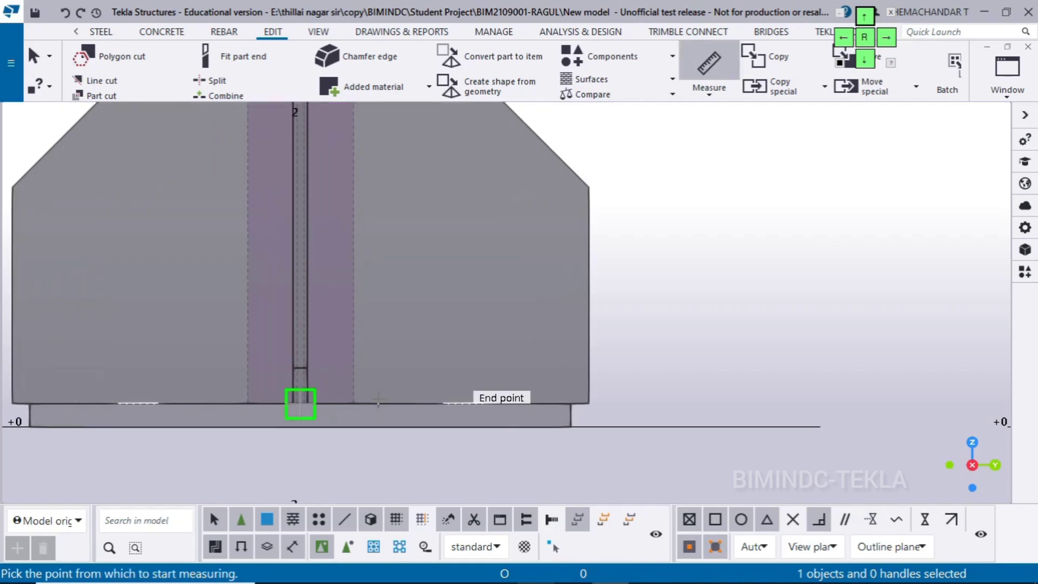
left_click(353, 403)
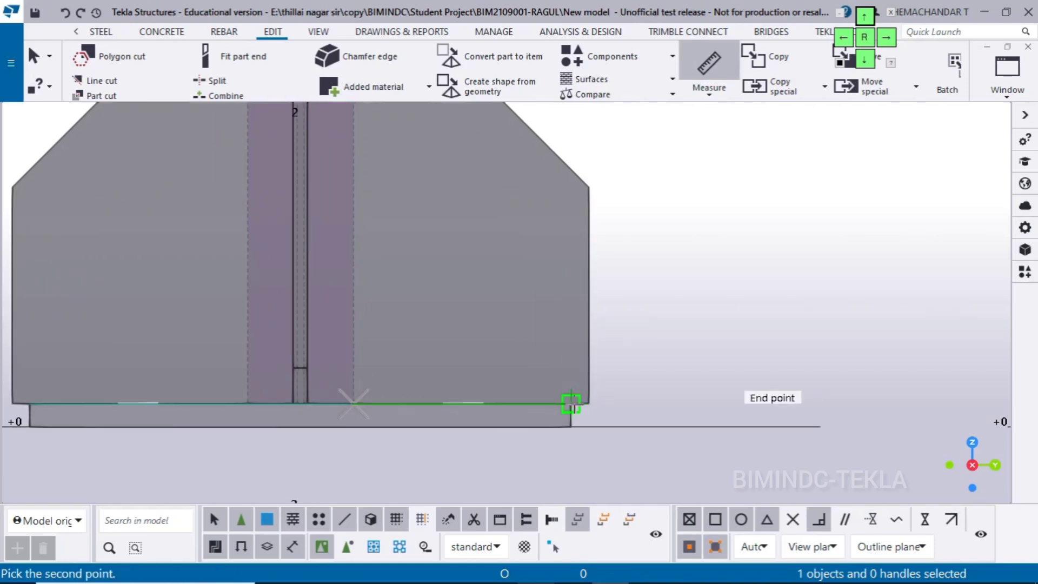
left_click(569, 390)
right_click(746, 204)
left_click(789, 211)
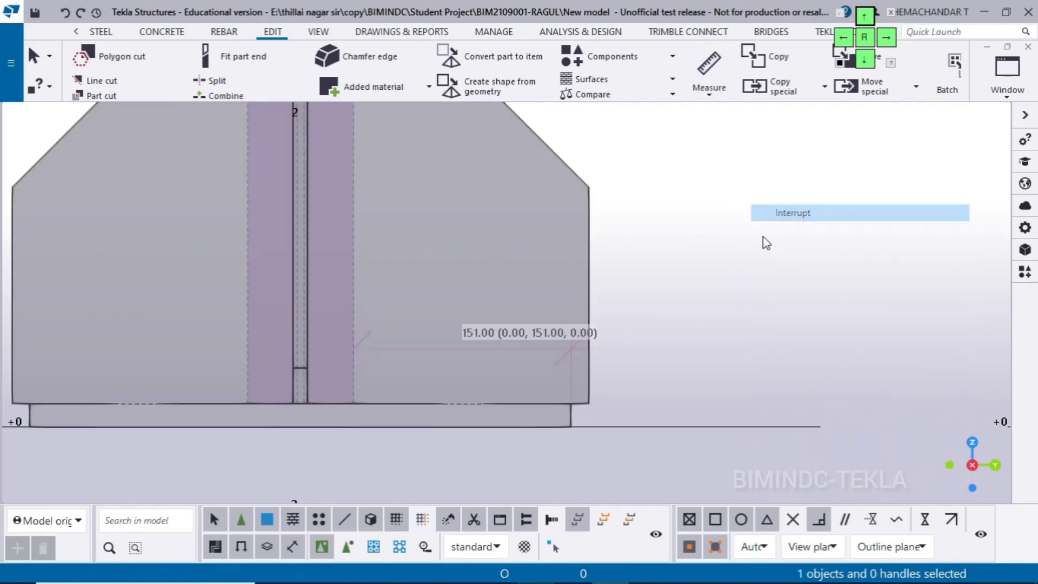
Open the stiffener settings of the Stiffened base plate (1014) connection at the column base
scroll(562, 410, "up", 3)
scroll(575, 411, "down", 3)
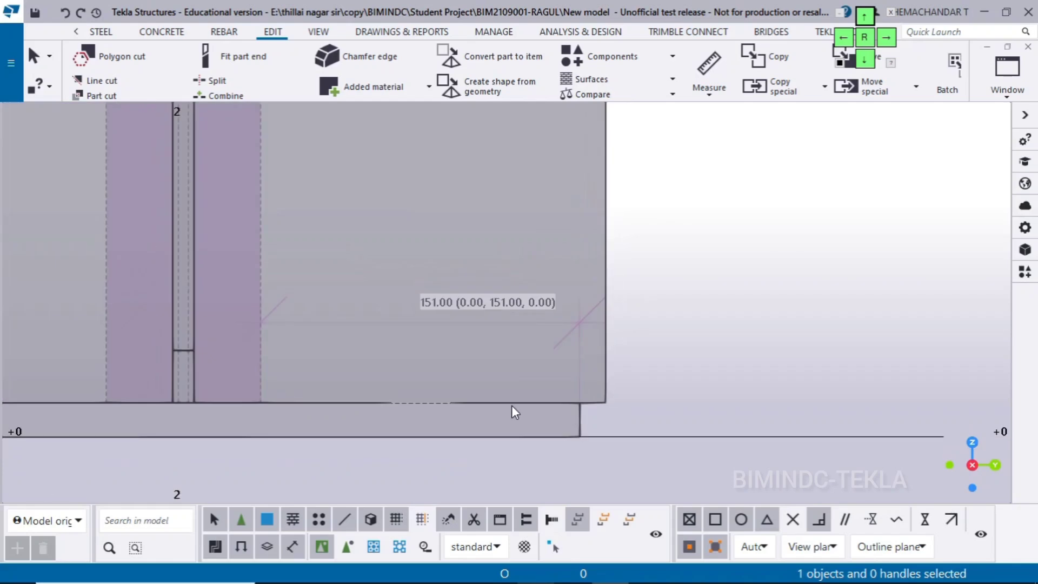
scroll(712, 342, "down", 2)
left_click(754, 296)
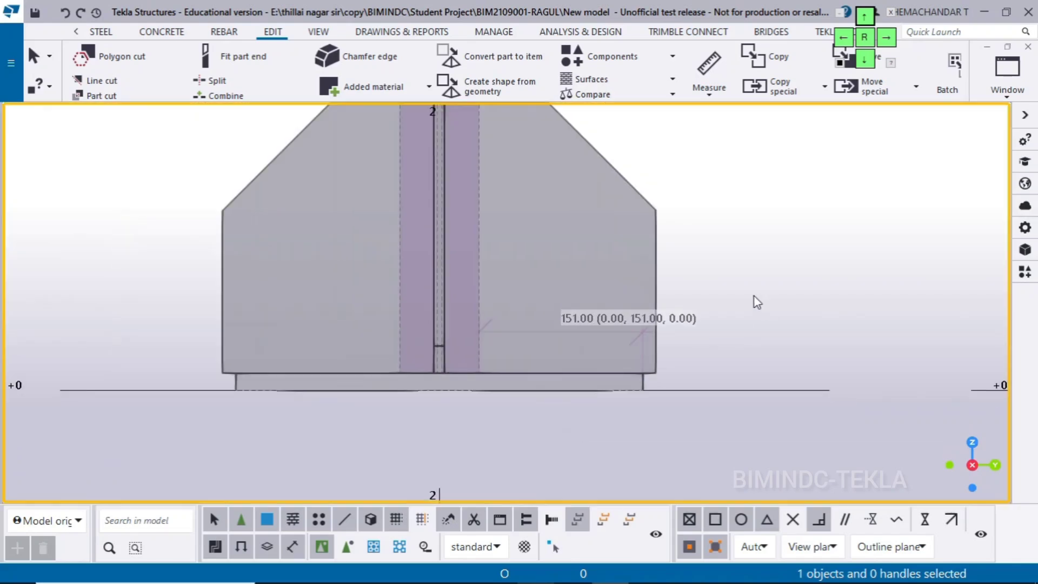
double_click(650, 222)
left_click(933, 179)
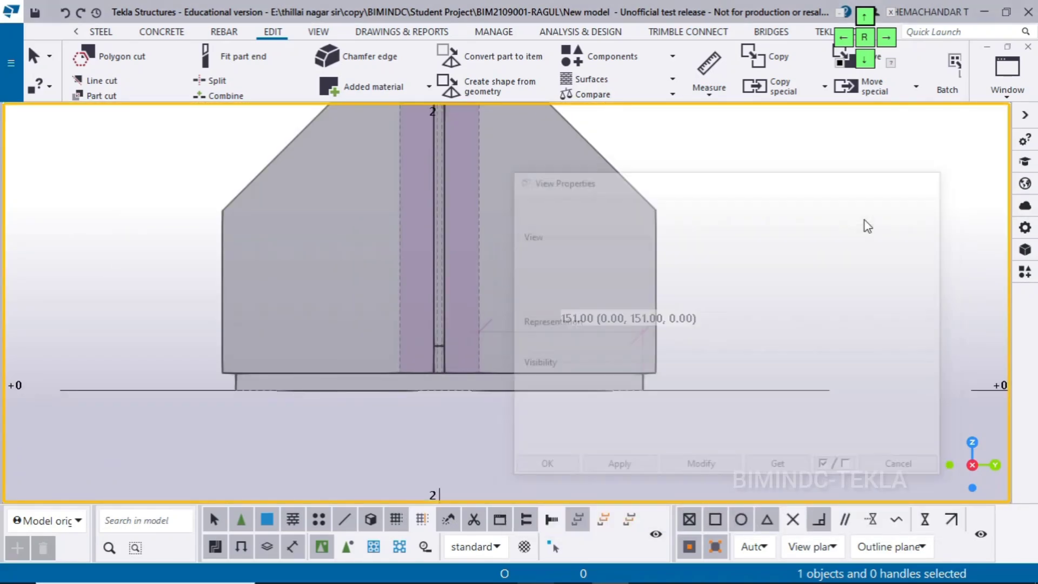
scroll(536, 408, "down", 2)
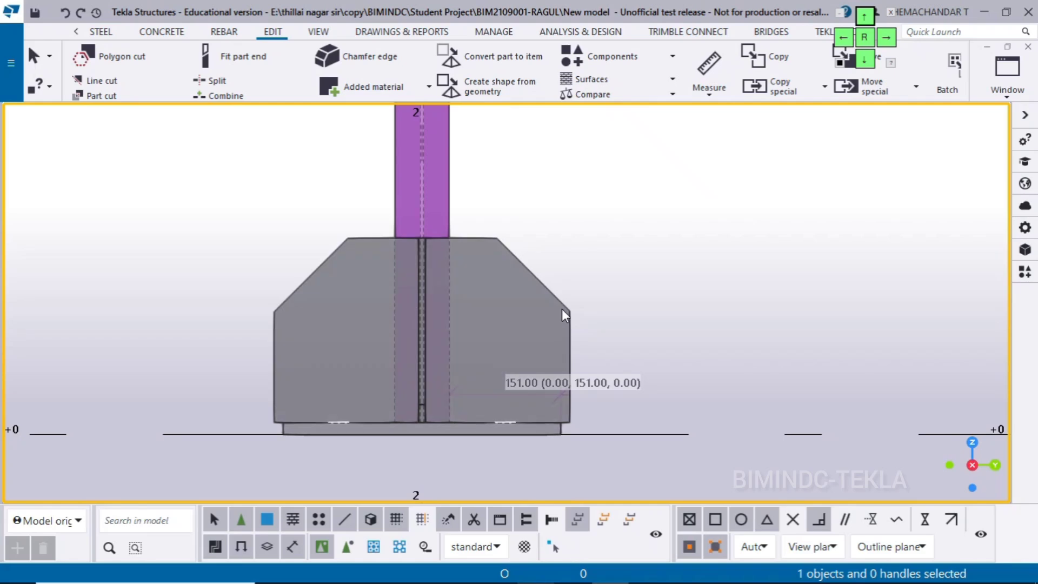
left_click(562, 309)
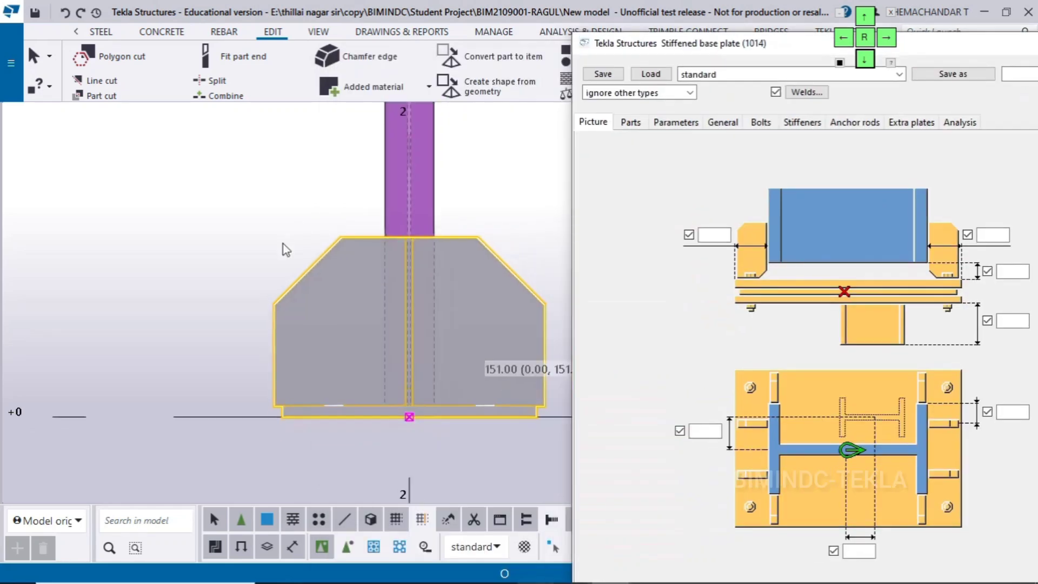
scroll(286, 250, "down", 2)
left_click(624, 125)
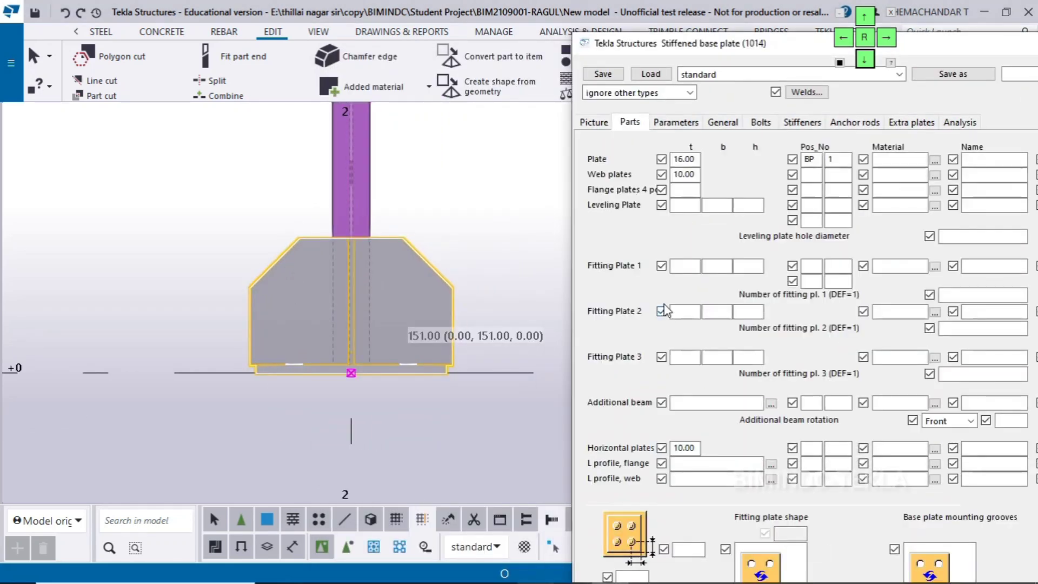
left_click(795, 123)
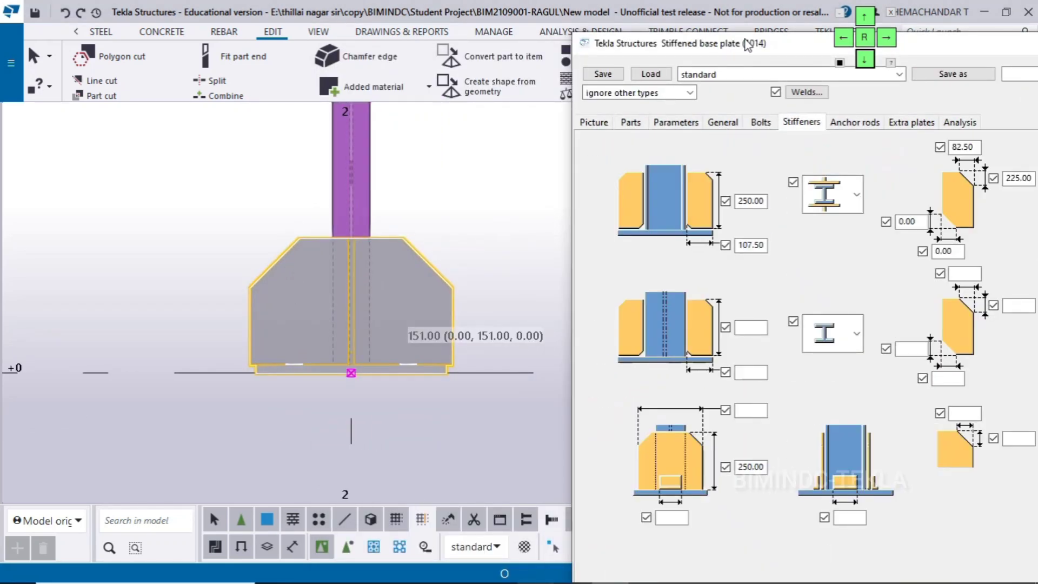
left_click(861, 18)
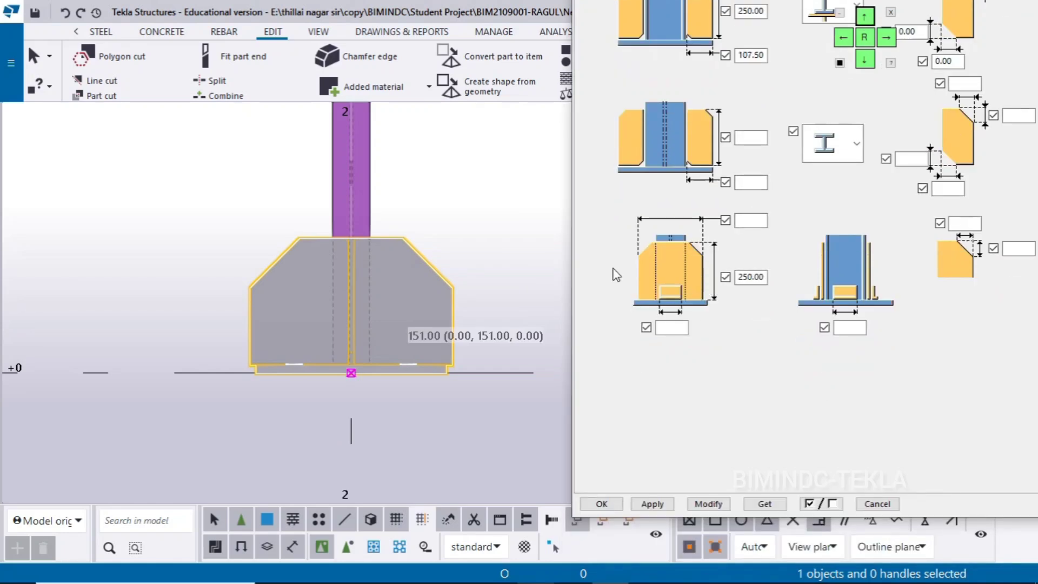
Switch to Base Plate 3.pdf and check the overall plate dimensions in the plan view
left_click(530, 242)
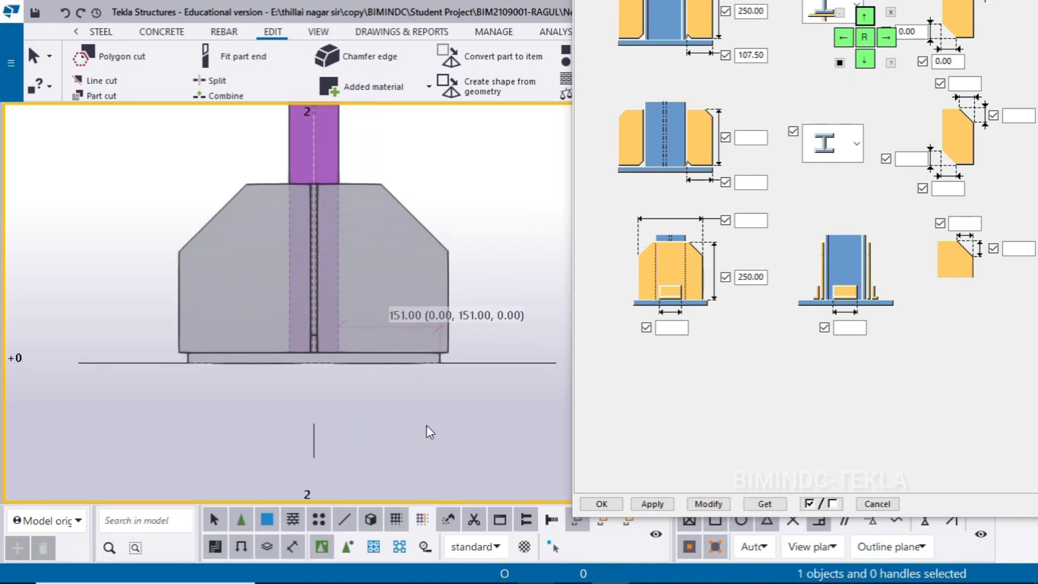
scroll(419, 405, "up", 2)
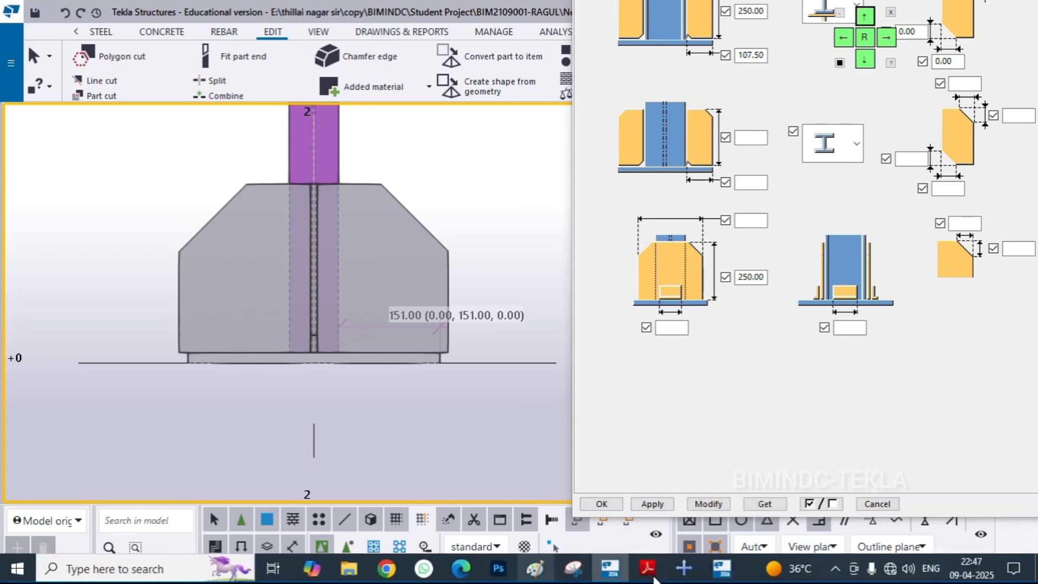
left_click(648, 568)
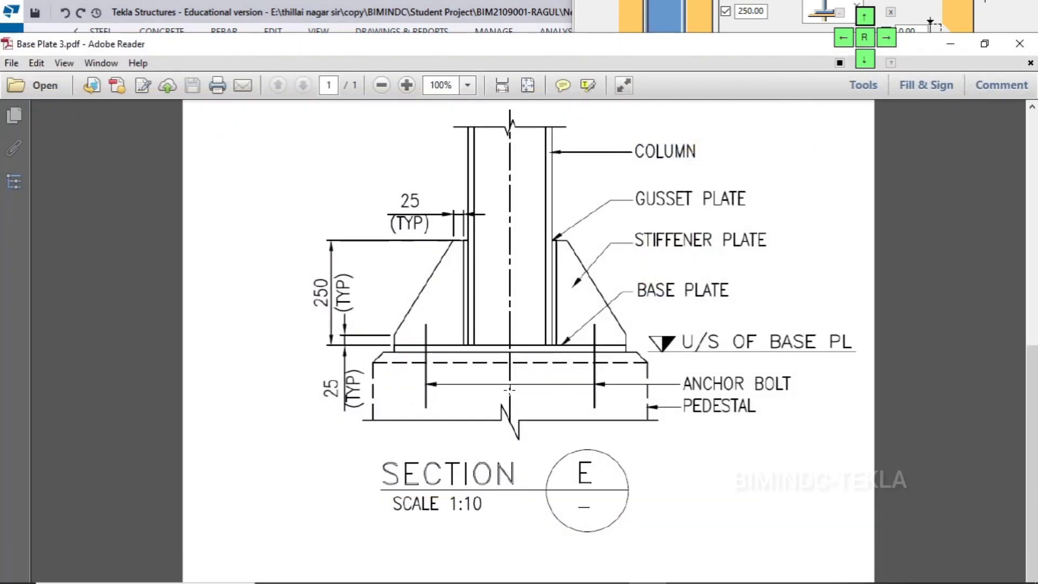
scroll(509, 390, "up", 4)
scroll(510, 390, "up", 4)
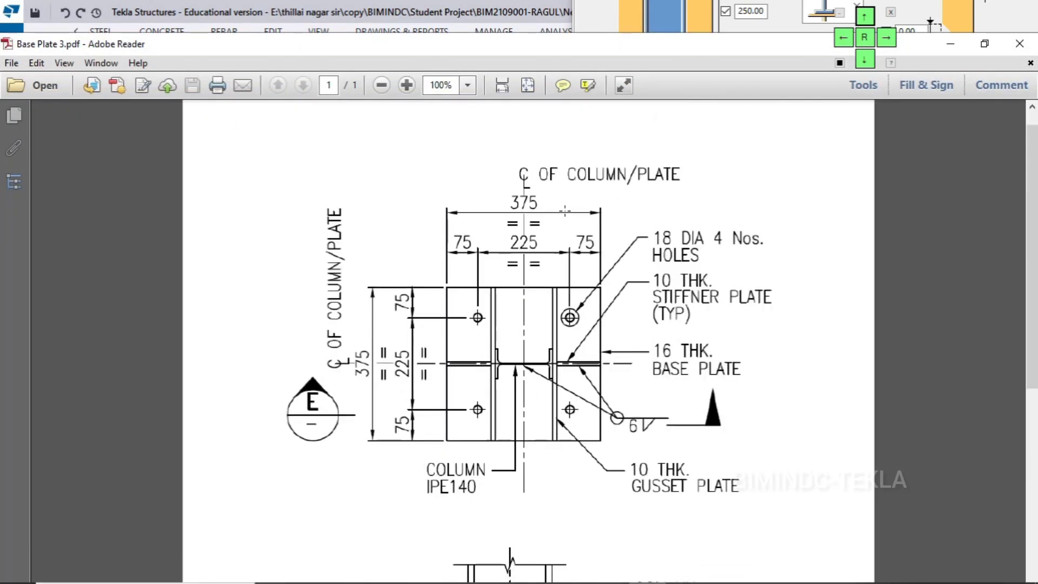
left_click_drag(771, 46, 750, 135)
left_click(799, 134)
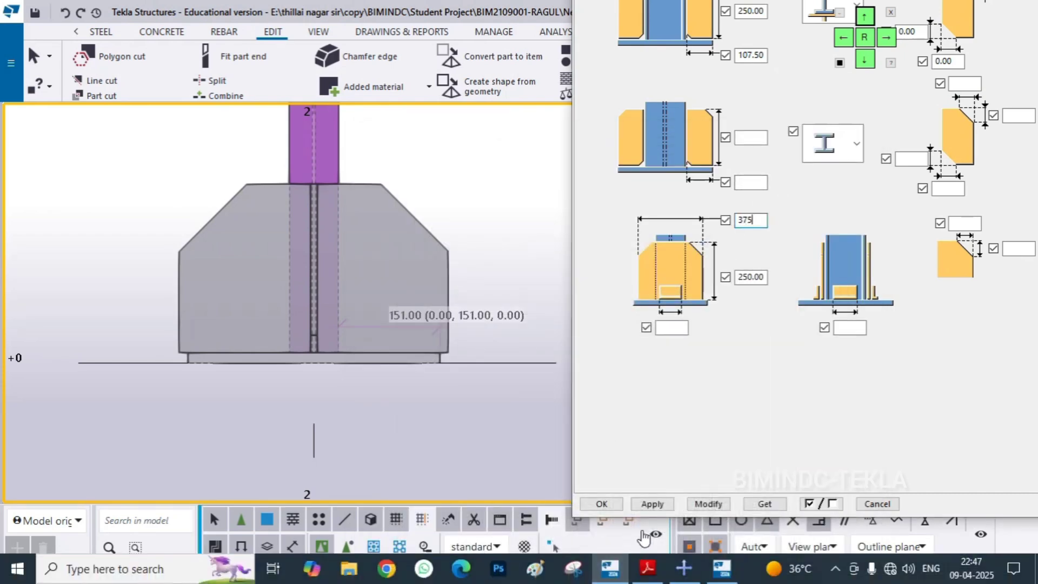
Set the gusset plate width to 375 mm, modify the connection with it and clear the old measurement from the view
left_click(701, 505)
scroll(441, 300, "up", 1)
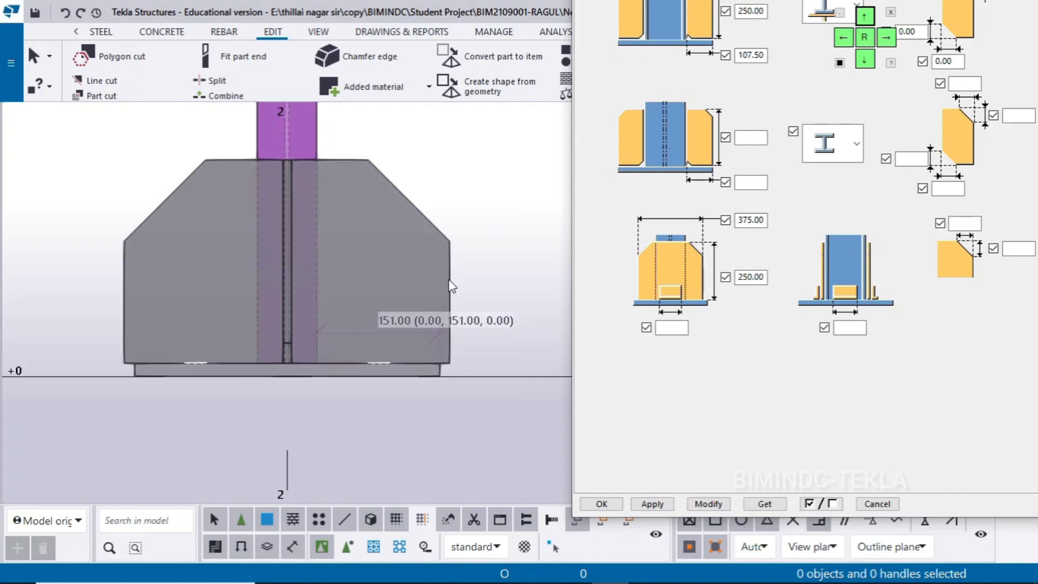
left_click(451, 280)
left_click(709, 504)
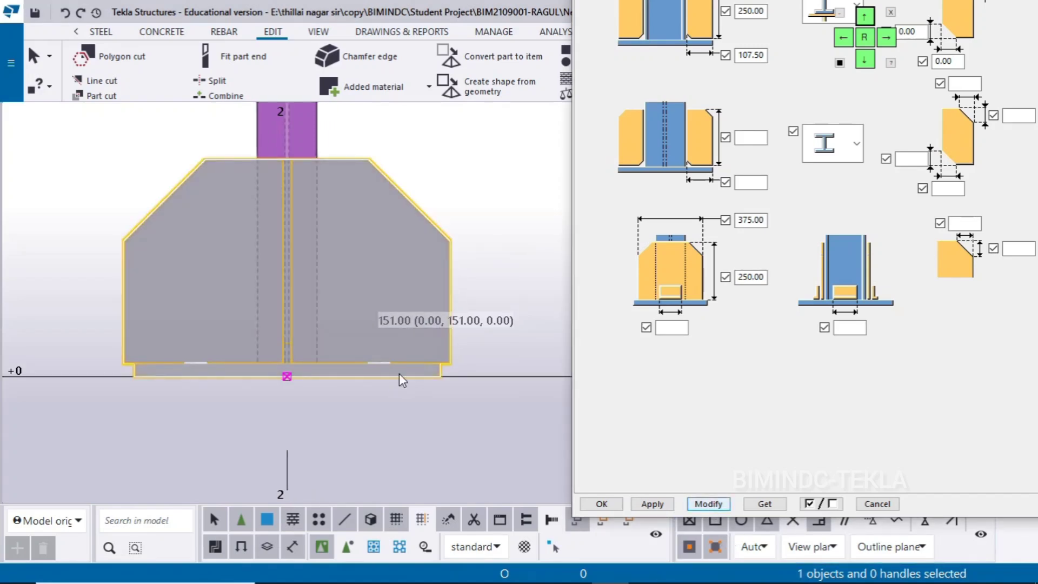
scroll(401, 373, "up", 1)
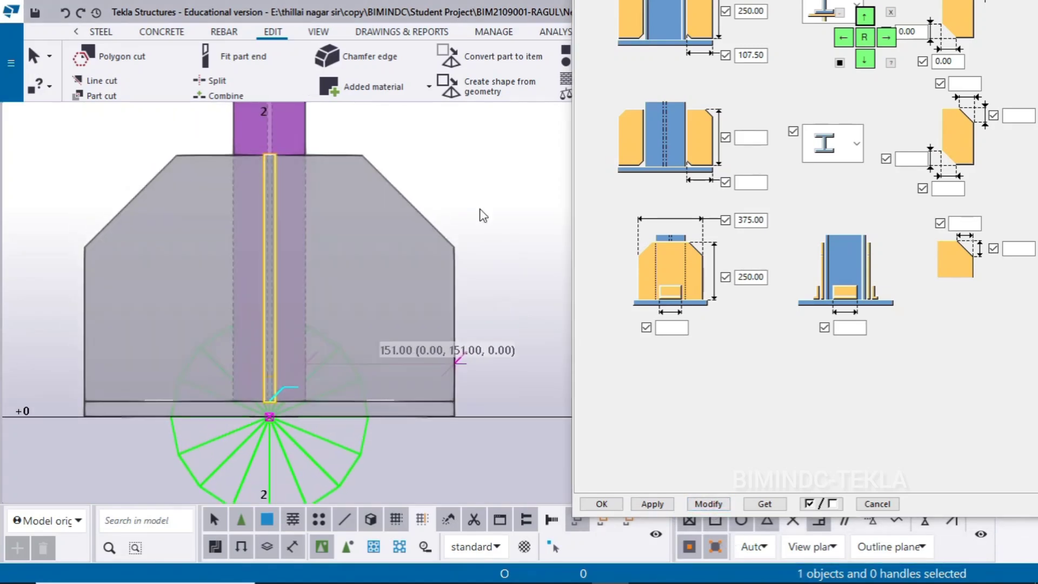
right_click(503, 168)
left_click(535, 255)
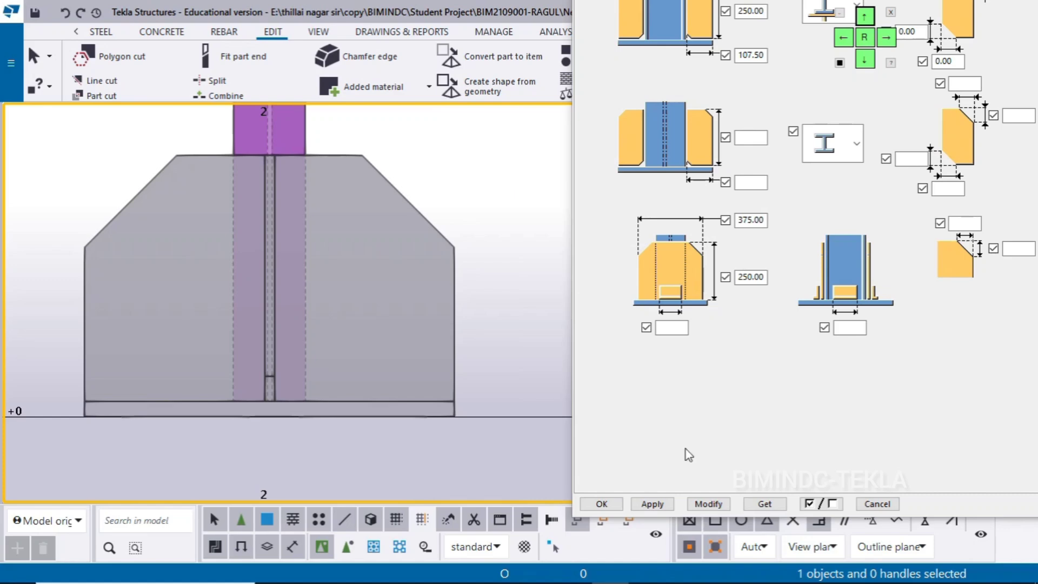
Draw a vertical construction line about 270 mm long upward from the gusset plate's lower outer corner, along its outer edge
scroll(867, 67, "up", 2)
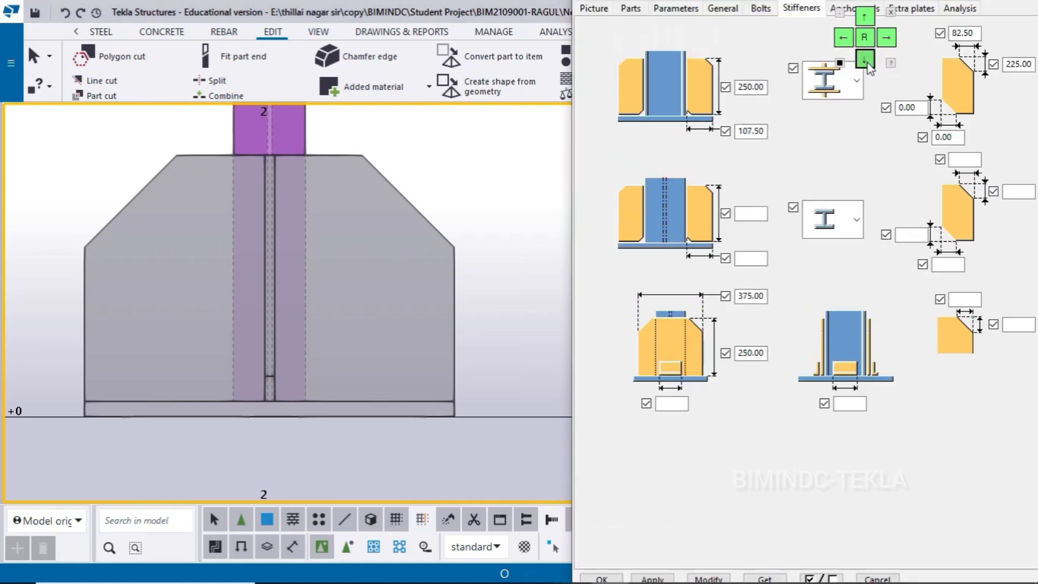
left_click(867, 64)
left_click(868, 64)
left_click(868, 64)
left_click(868, 64)
left_click_drag(760, 81, 811, 257)
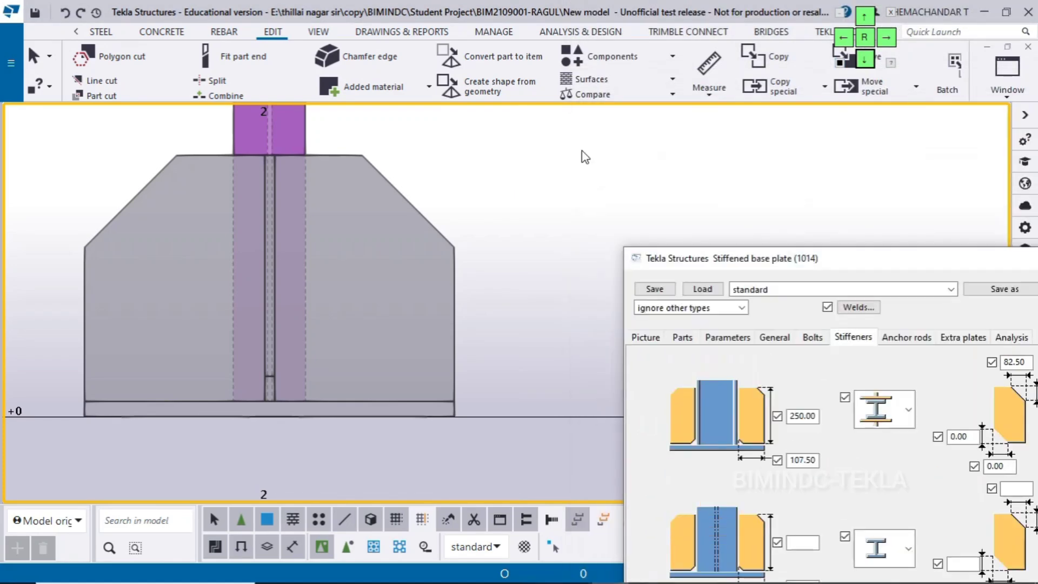
scroll(708, 99, "down", 2)
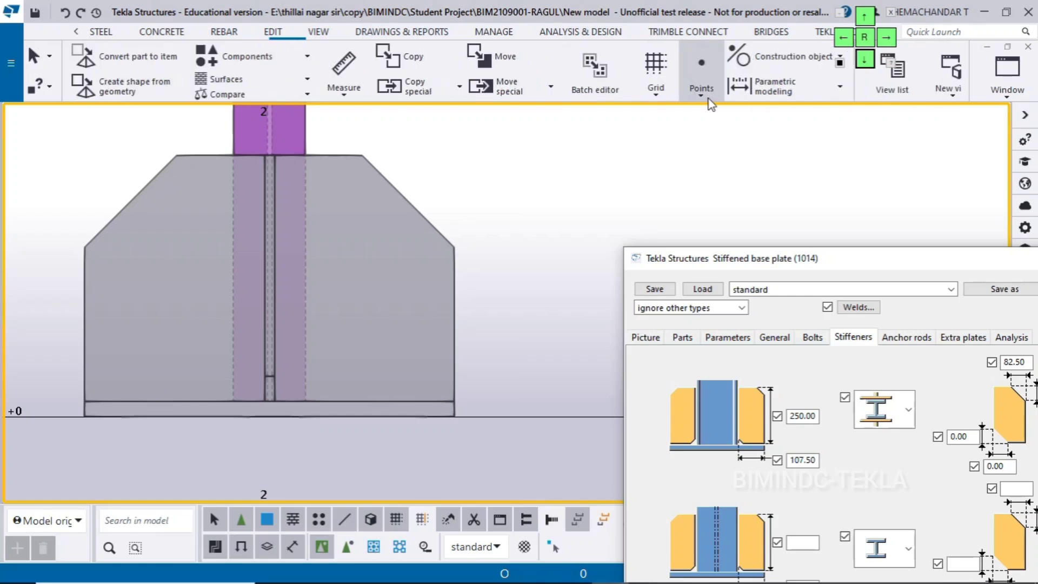
left_click(756, 62)
left_click(767, 79)
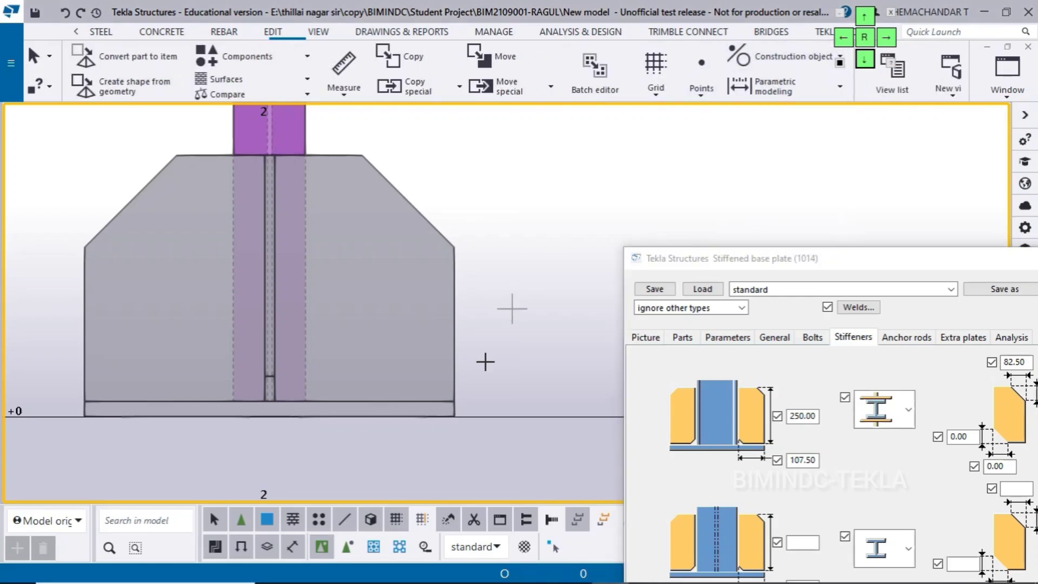
left_click(454, 401)
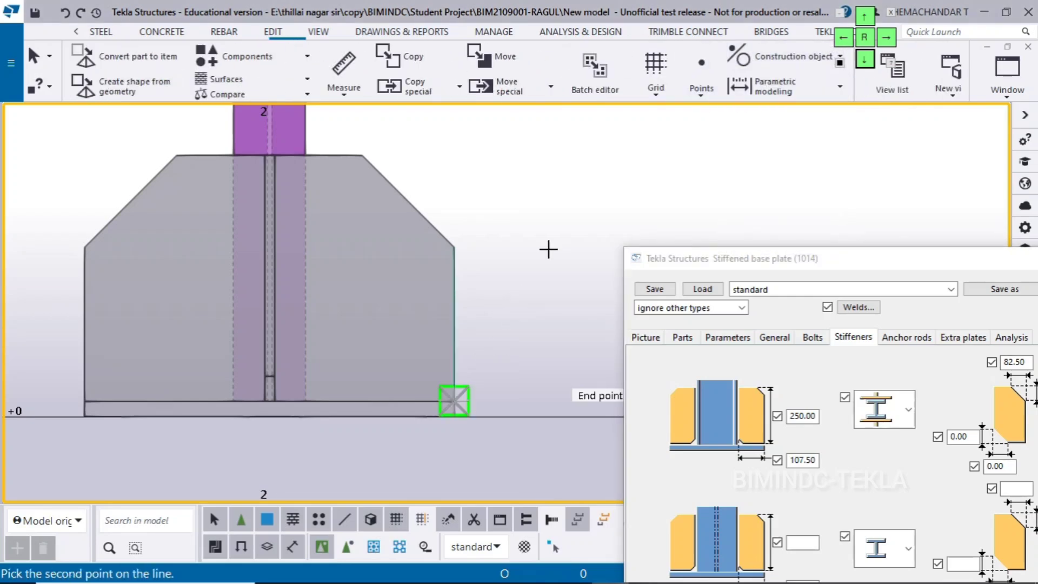
left_click(457, 137)
Draw a horizontal construction line along the gusset plate's top edge, from the column's outer edge to just beyond the vertical construction line
scroll(324, 176, "up", 1)
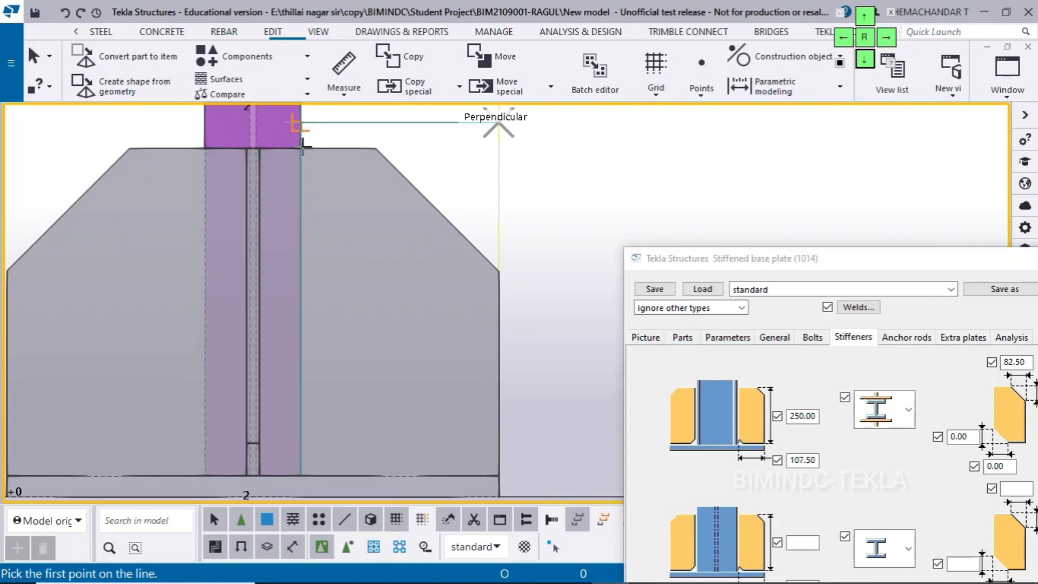
scroll(309, 152, "down", 3)
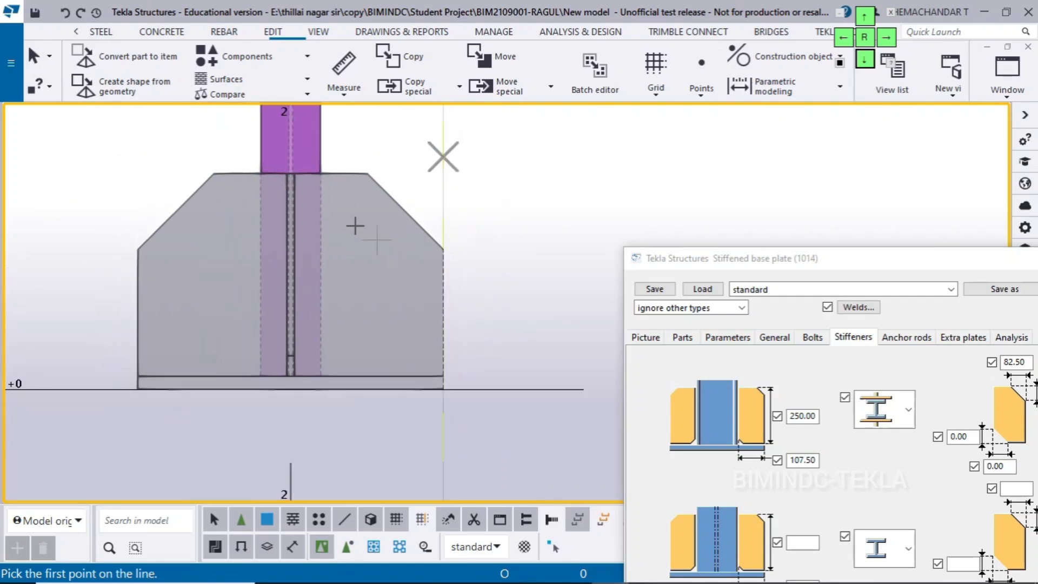
left_click_drag(738, 258, 149, 56)
left_click_drag(350, 56, 325, 578)
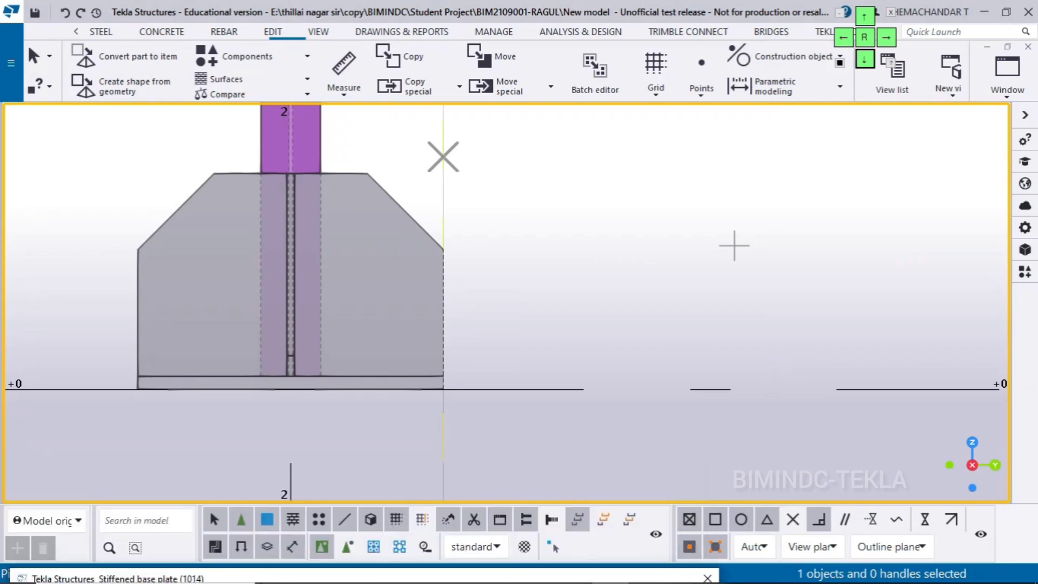
left_click(789, 520)
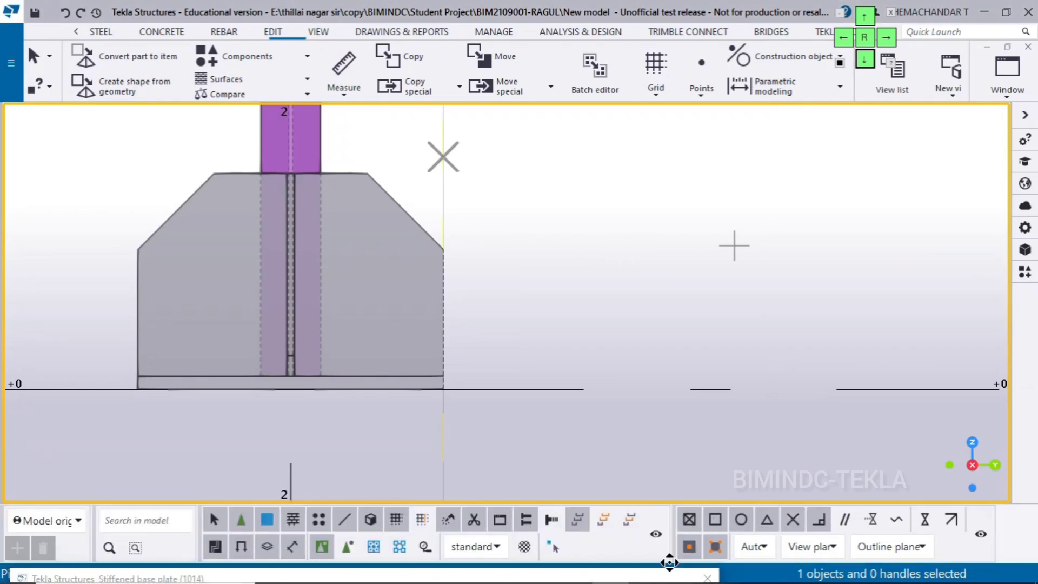
left_click_drag(654, 578, 1033, 102)
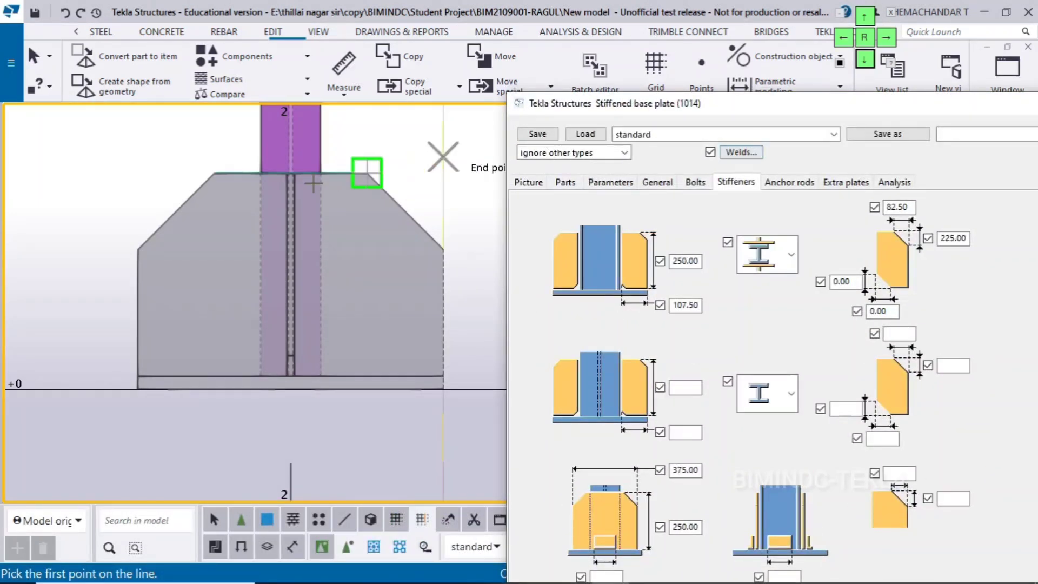
scroll(320, 180, "up", 2)
scroll(320, 179, "up", 1)
left_click(322, 168)
scroll(344, 199, "down", 3)
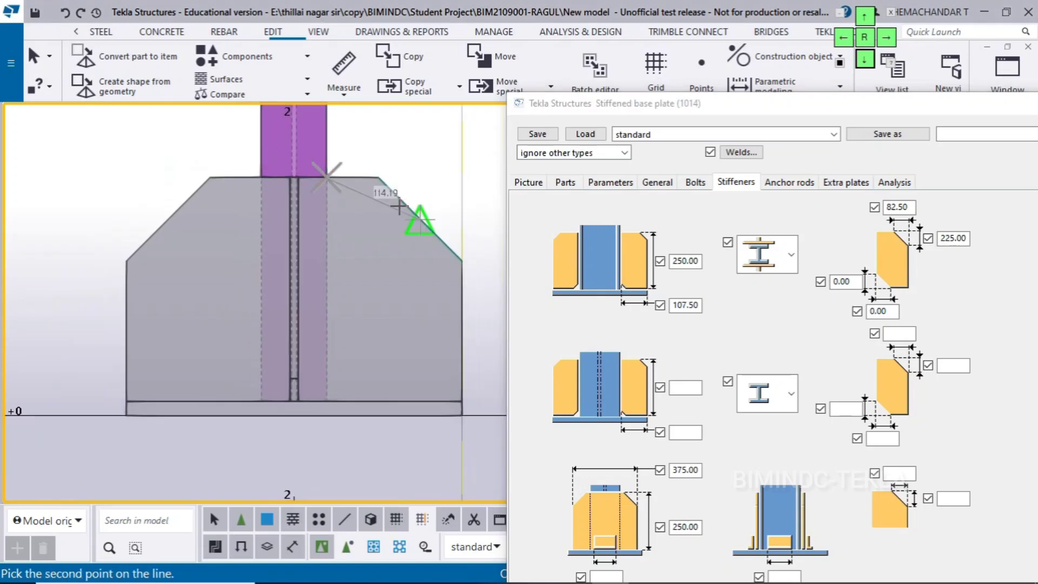
middle_click_drag(398, 208, 256, 222)
left_click(419, 197)
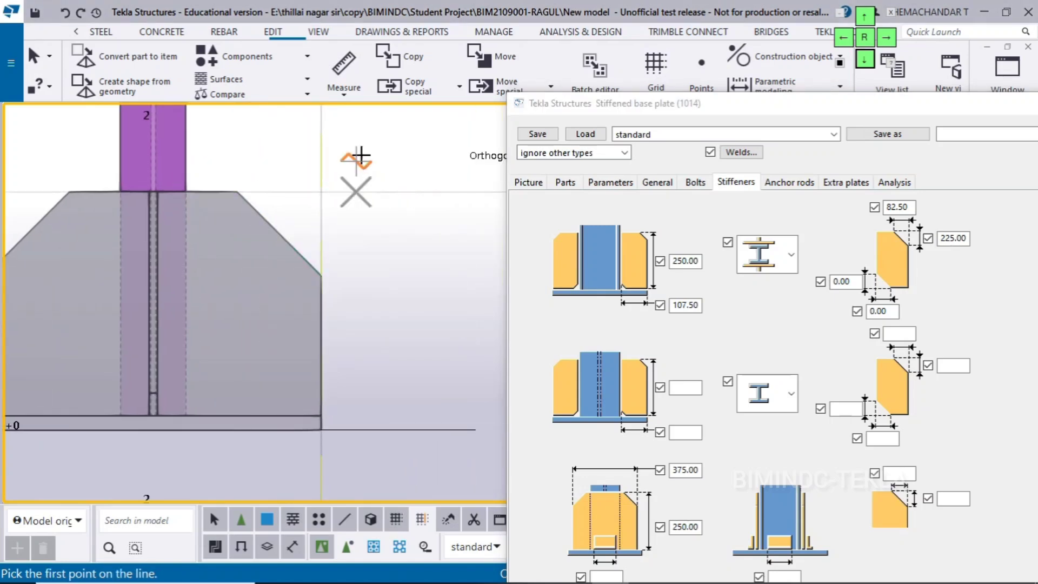
right_click(359, 157)
left_click(388, 164)
scroll(388, 159, "down", 2)
middle_click_drag(388, 159, 384, 186)
Place a point on the gusset plate's top edge, 25 mm outward from the column's outer edge
left_click_drag(598, 117, 606, 176)
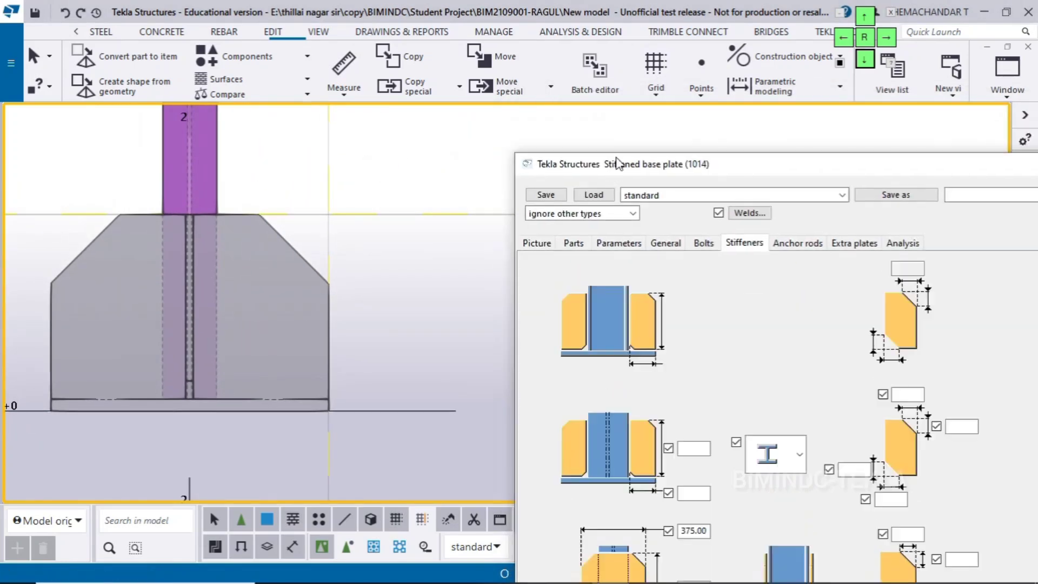
left_click(701, 70)
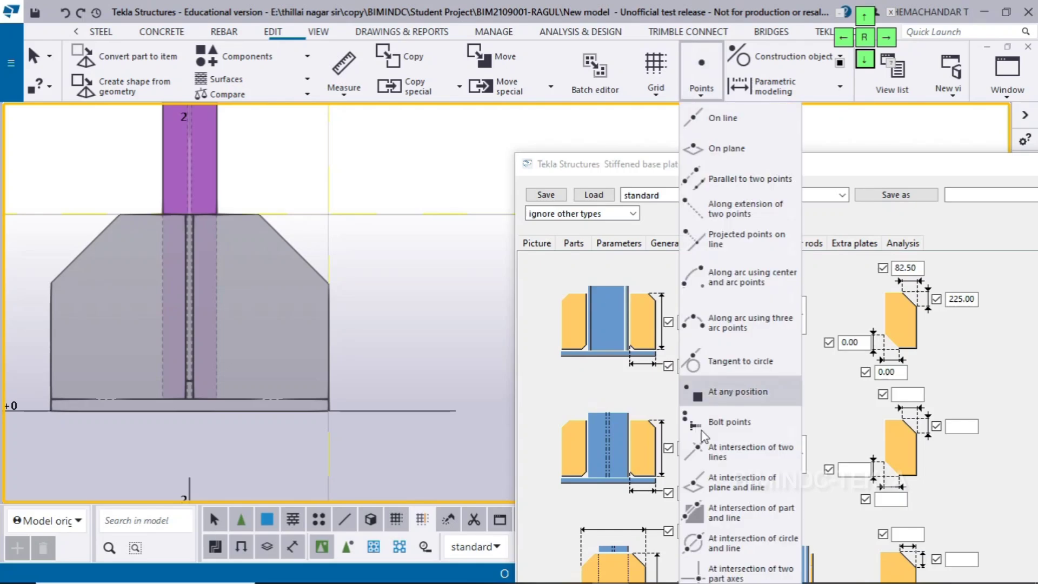
left_click(724, 393)
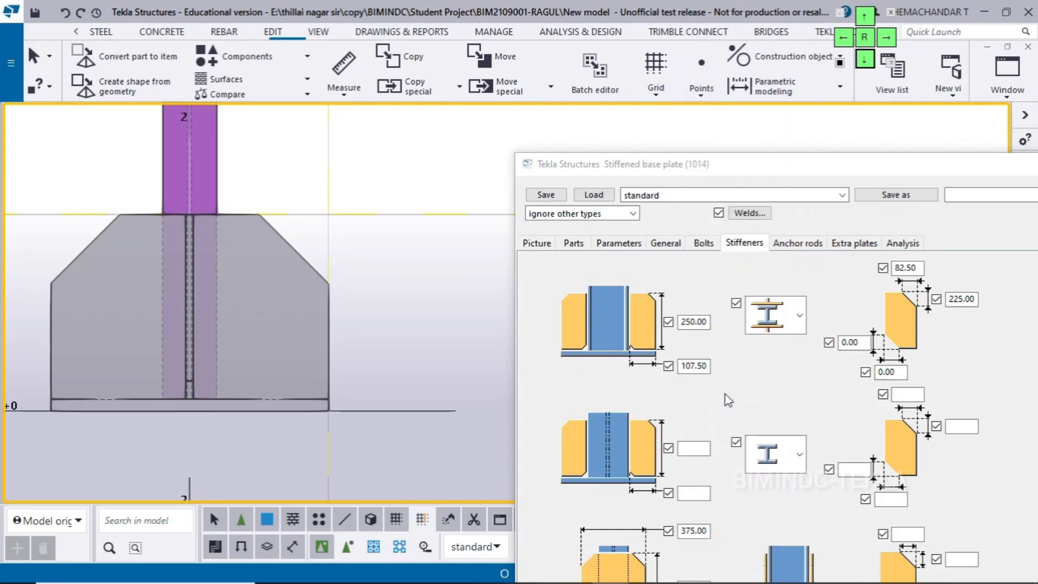
scroll(218, 213, "up", 2)
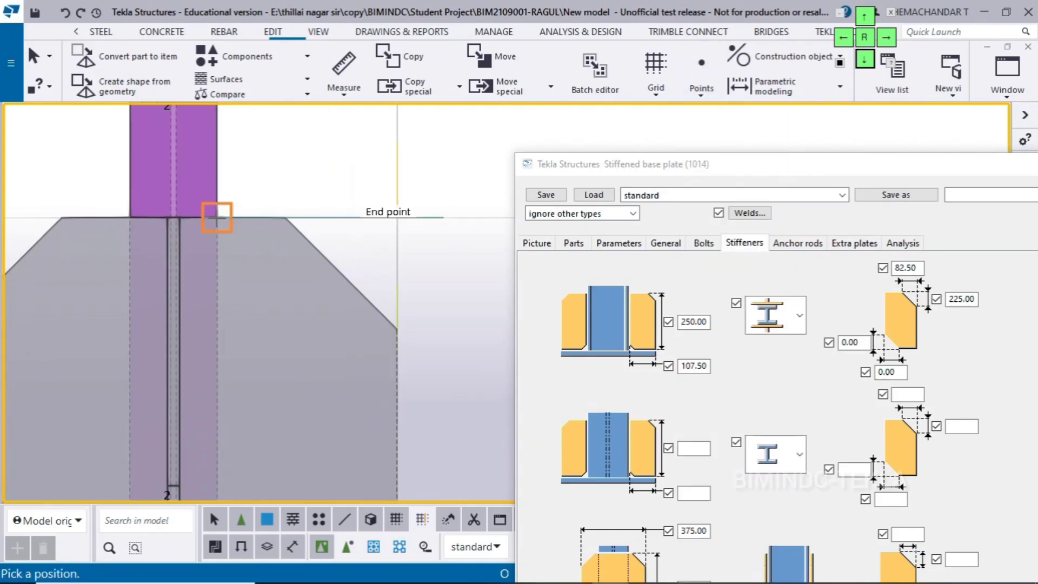
left_click(216, 219)
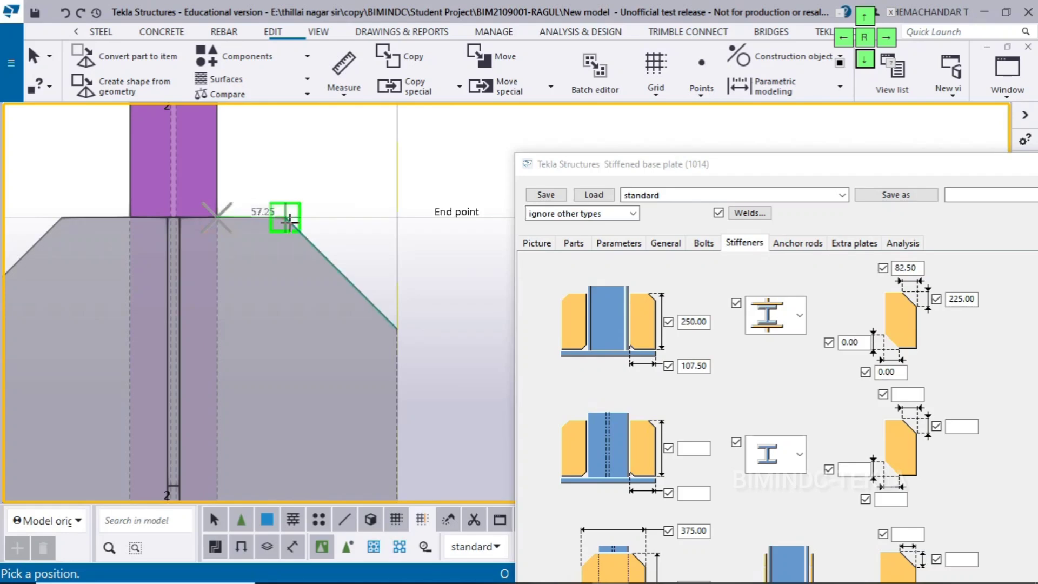
type("25")
key("Return")
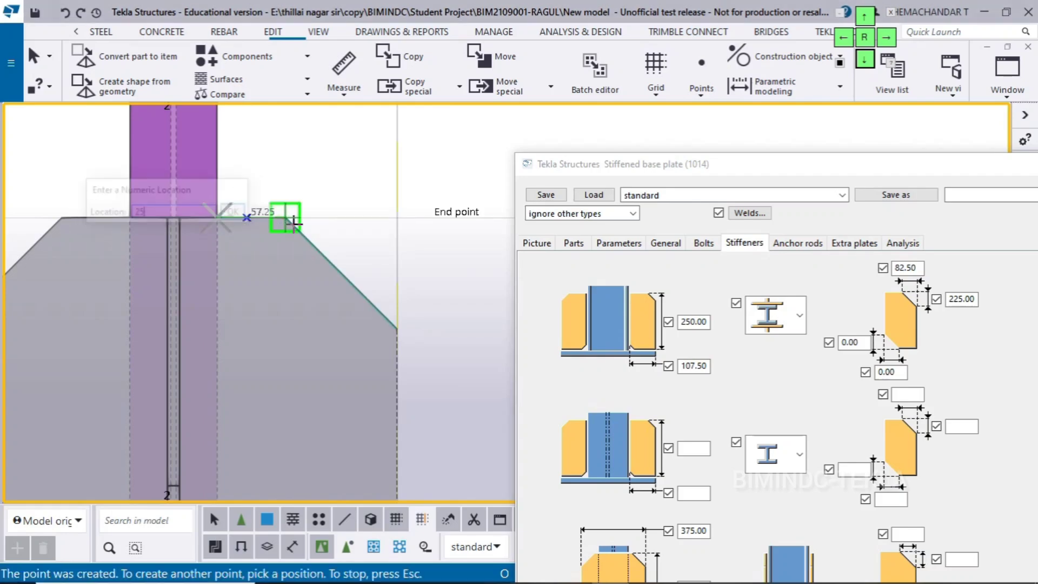
right_click(285, 156)
left_click(322, 165)
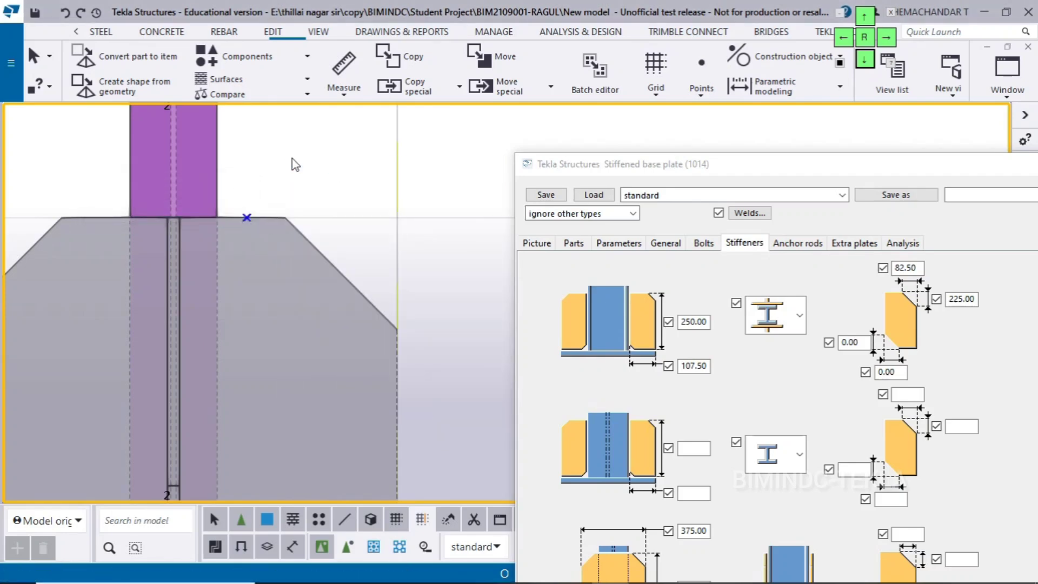
Measure the horizontal distance from the new point to the vertical construction line at the gusset plate's outer edge
key("f")
scroll(246, 167, "up", 1)
left_click(246, 222)
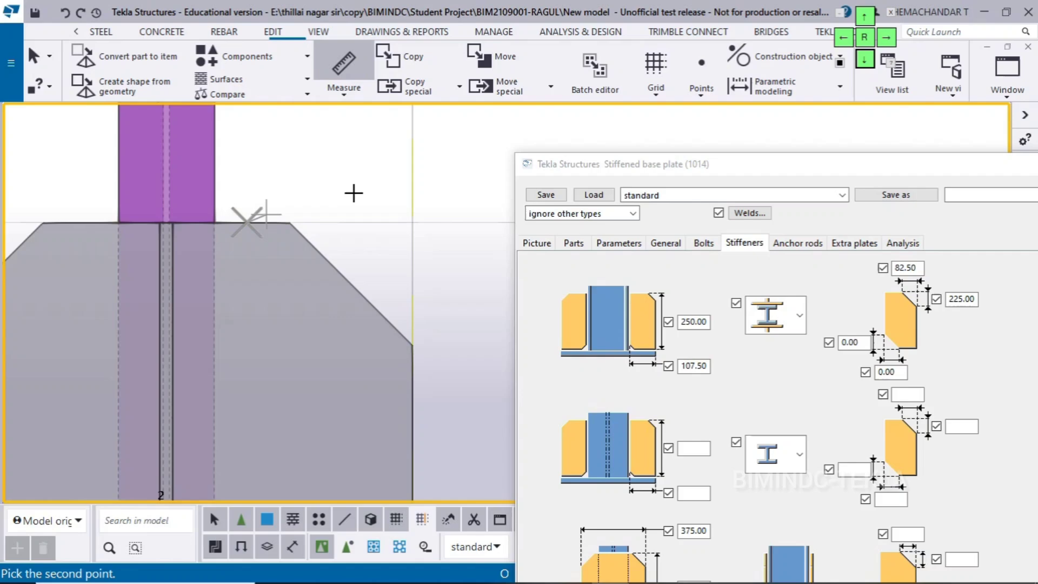
left_click(412, 222)
left_click(297, 184)
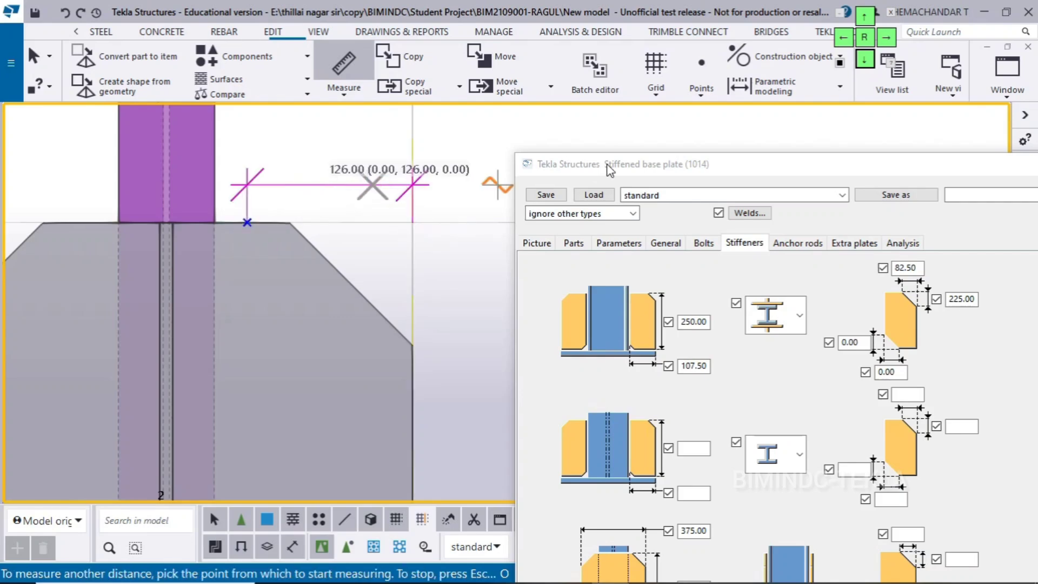
Set the gusset plate chamfer to 126 mm horizontally and 225 mm vertically, modify the connection with it and redraw the view
left_click_drag(610, 170, 563, 97)
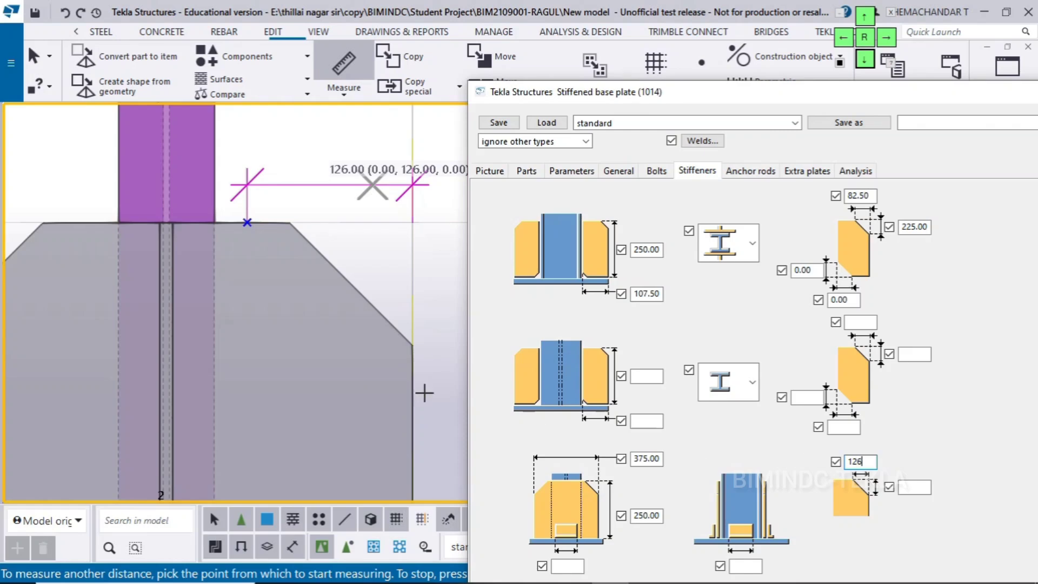
scroll(335, 392, "down", 3)
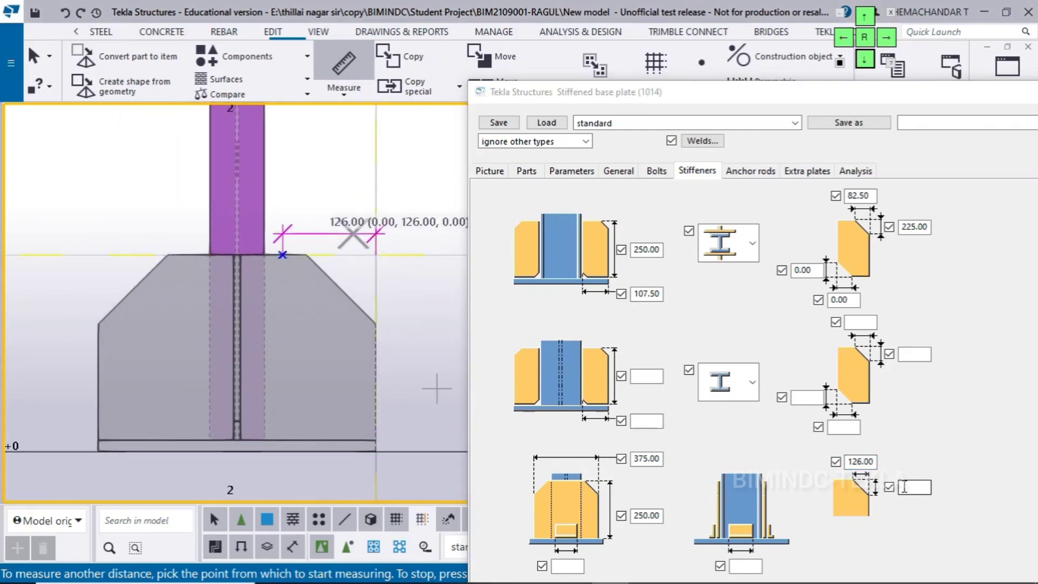
left_click(907, 490)
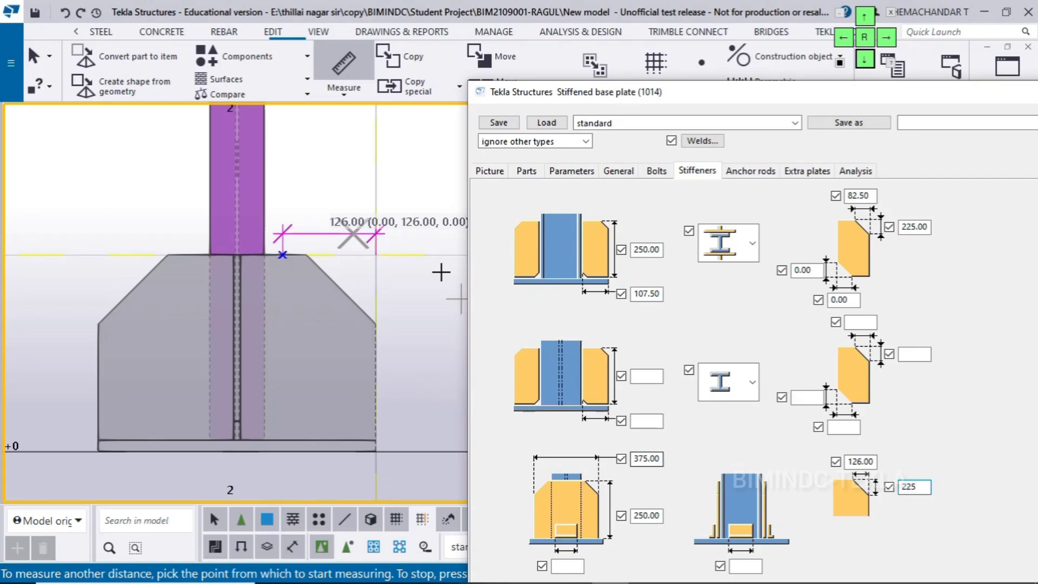
right_click(350, 167)
left_click(367, 180)
left_click(356, 316)
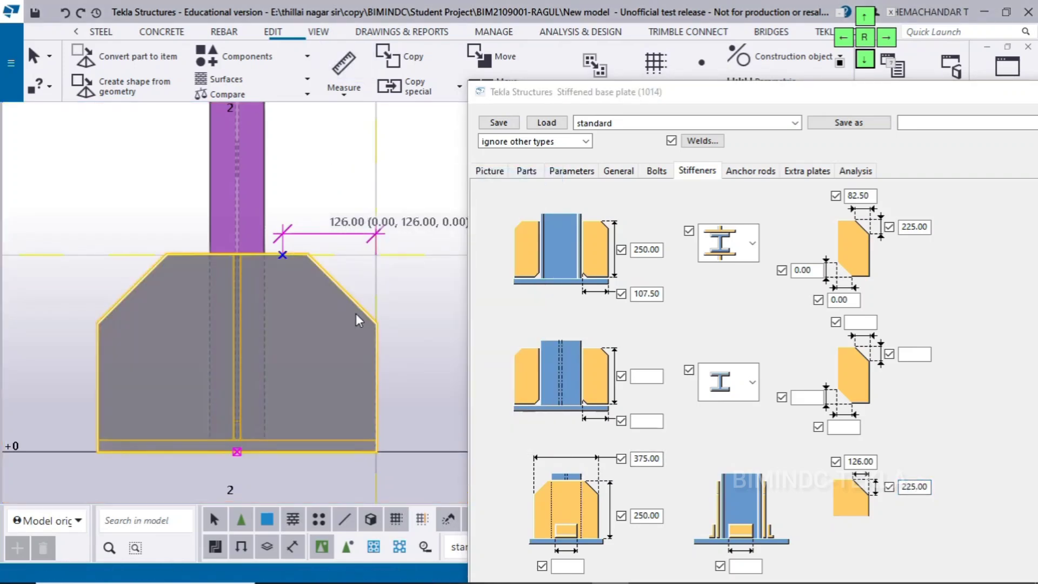
left_click(828, 89)
left_click(865, 19)
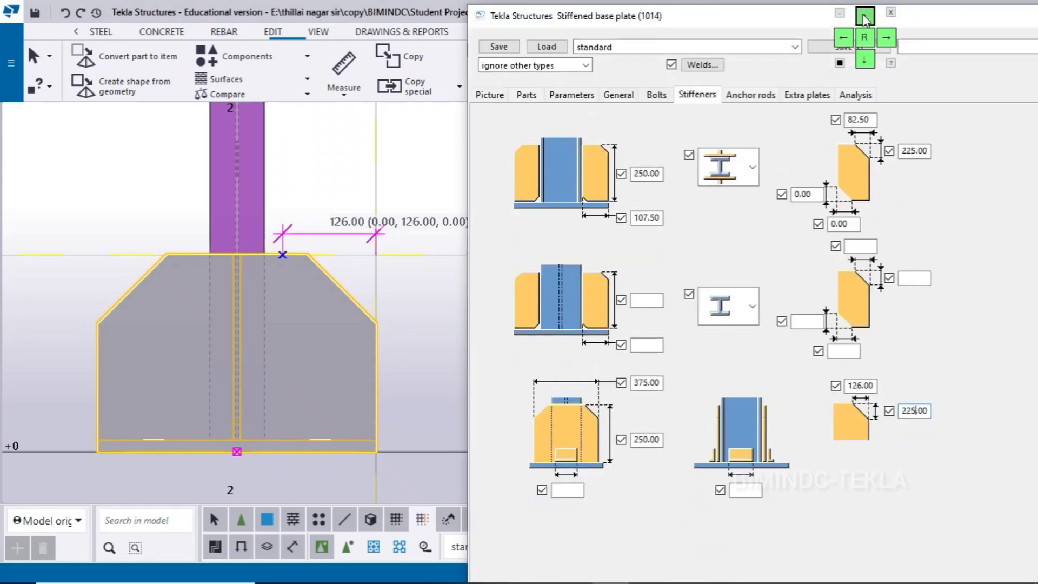
left_click(865, 19)
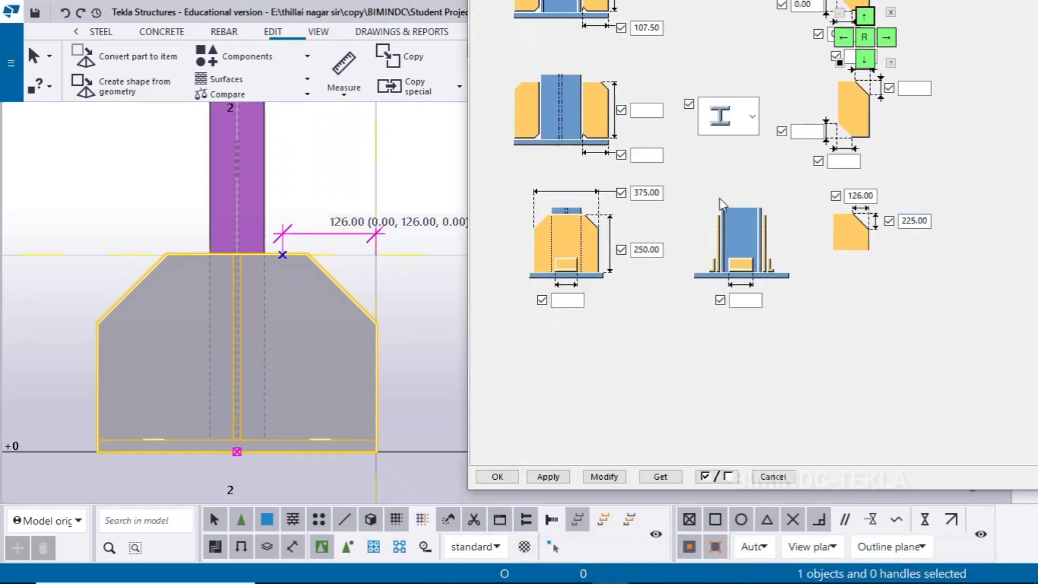
left_click(604, 470)
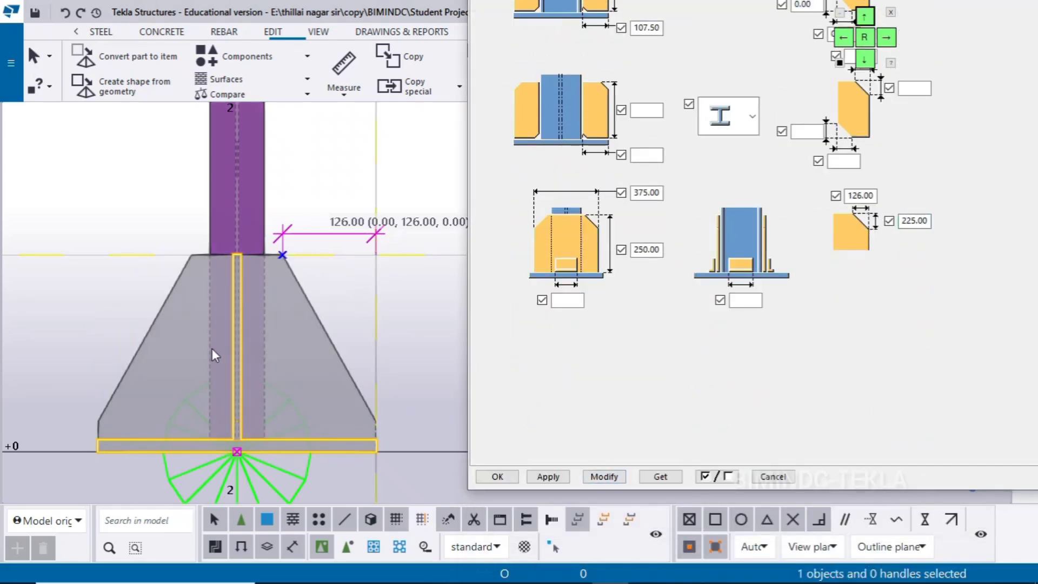
right_click(58, 274)
left_click(93, 358)
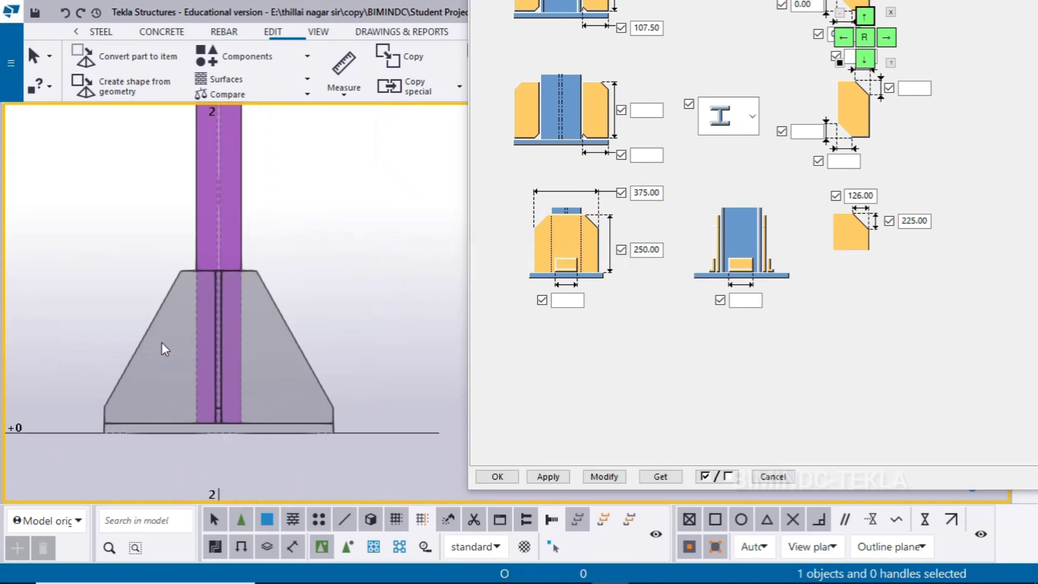
Close the connection settings, switch to View 1 - 3d and examine the chamfered gusset plates from another angle around the base plate
key("Escape")
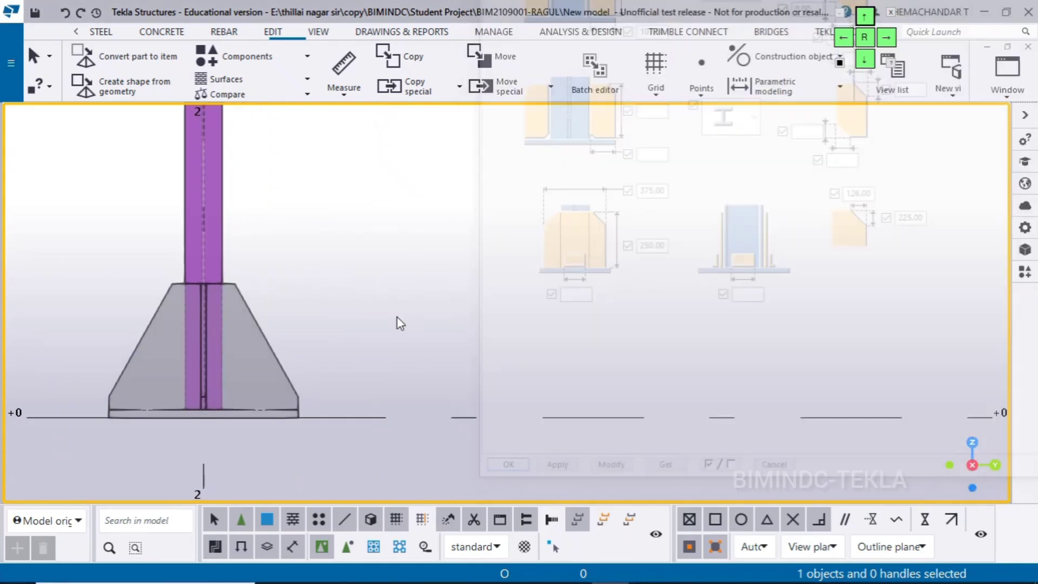
left_click(991, 96)
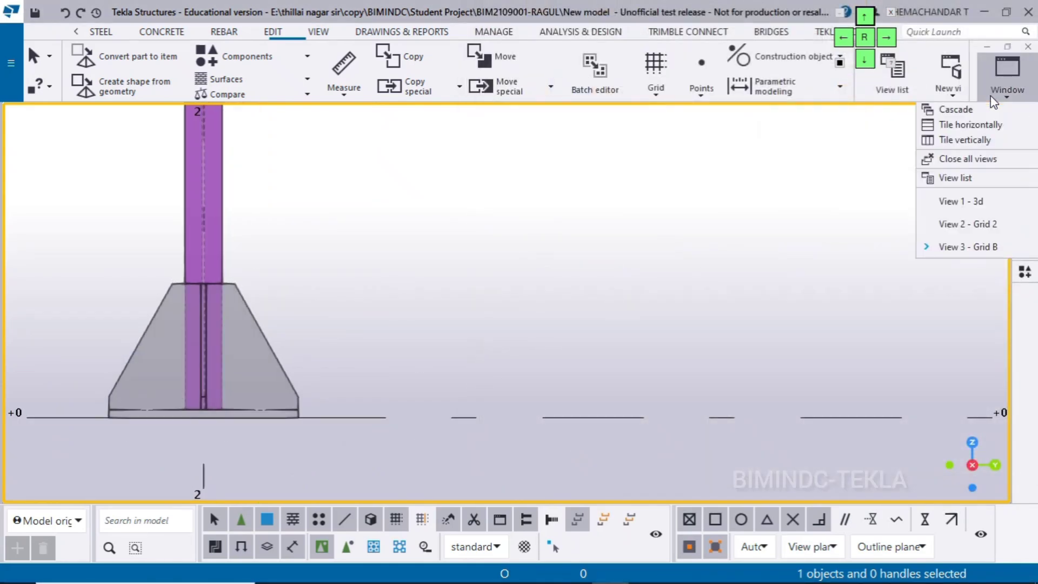
left_click(957, 201)
scroll(469, 354, "up", 3)
scroll(469, 353, "up", 4)
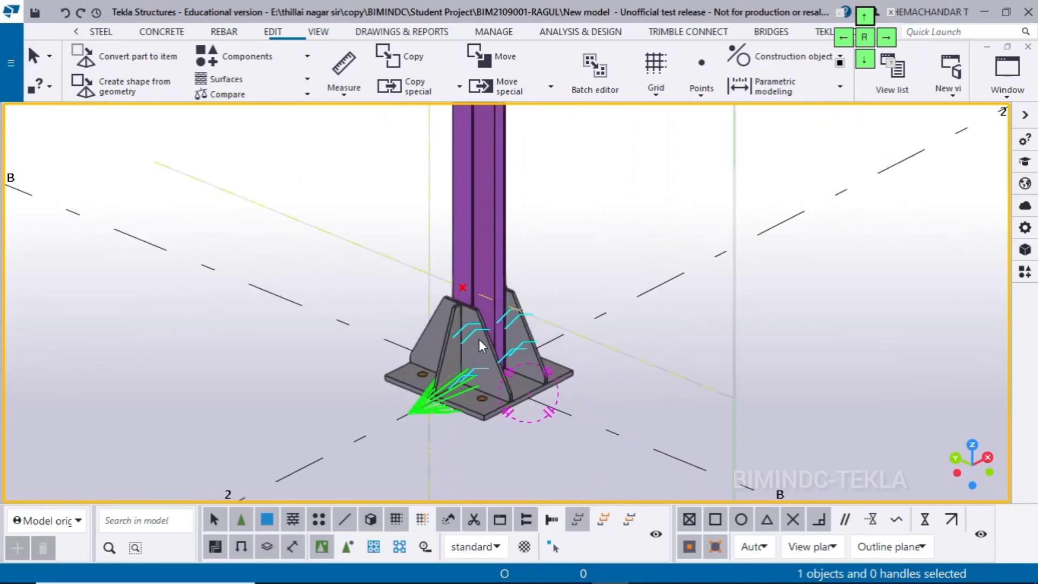
right_click(586, 209)
left_click(636, 295)
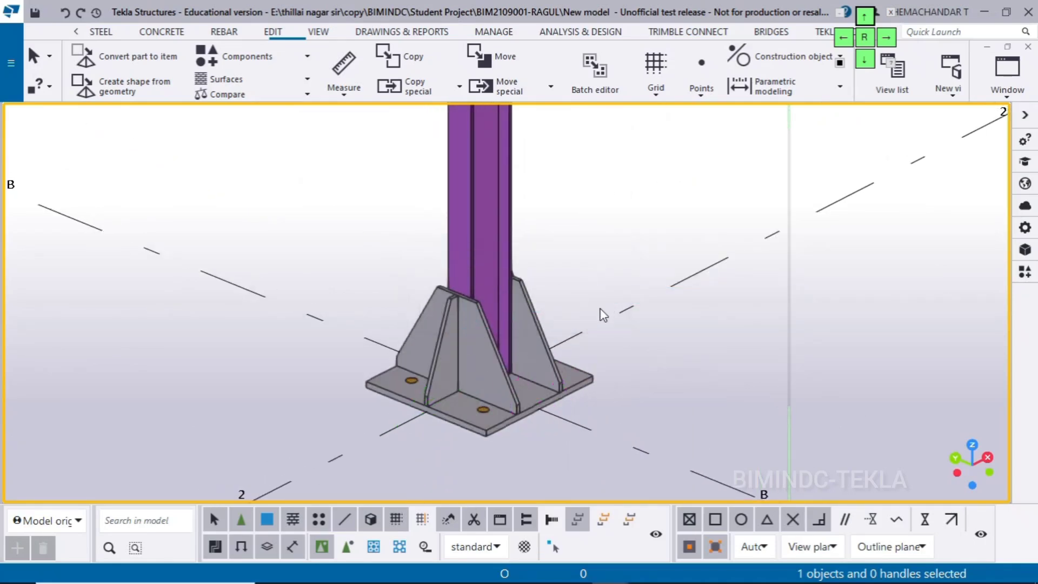
key("v")
left_click(514, 423)
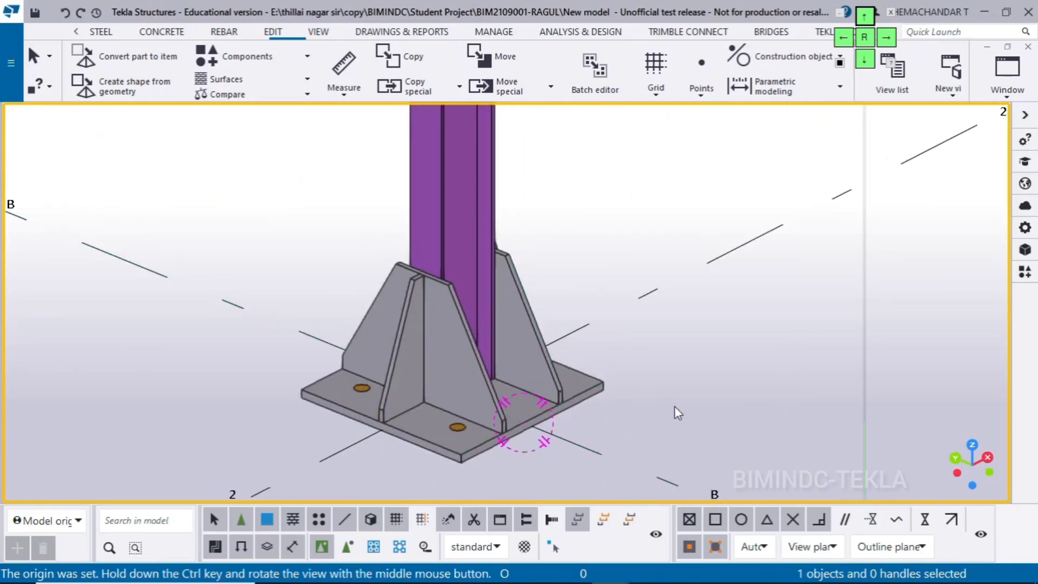
middle_click_drag(673, 407, 474, 453, "ctrl")
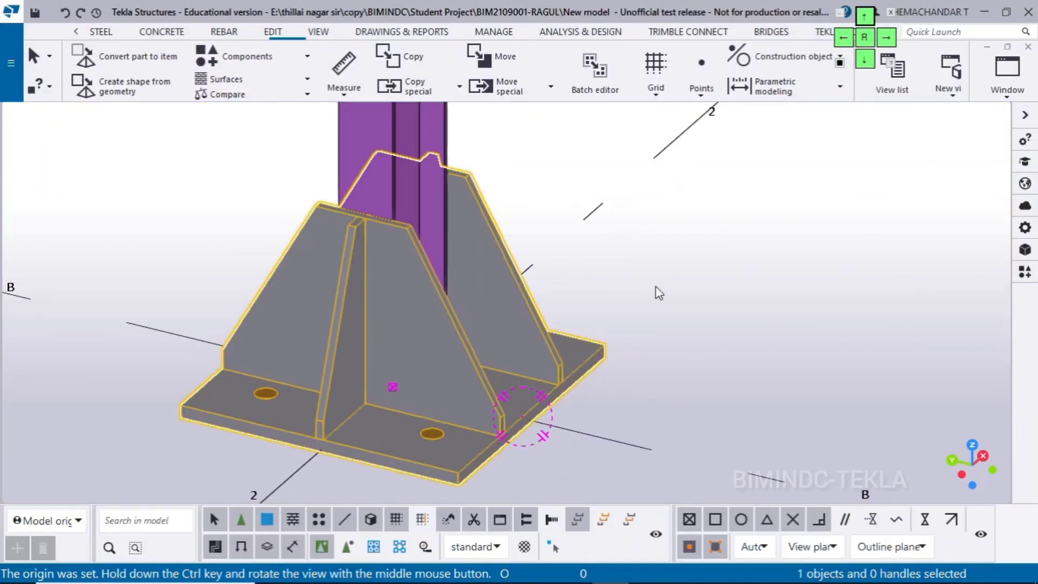
Reopen the Stiffened base plate (1014) connection's properties and show its bolt settings
double_click(576, 377)
scroll(150, 408, "down", 1)
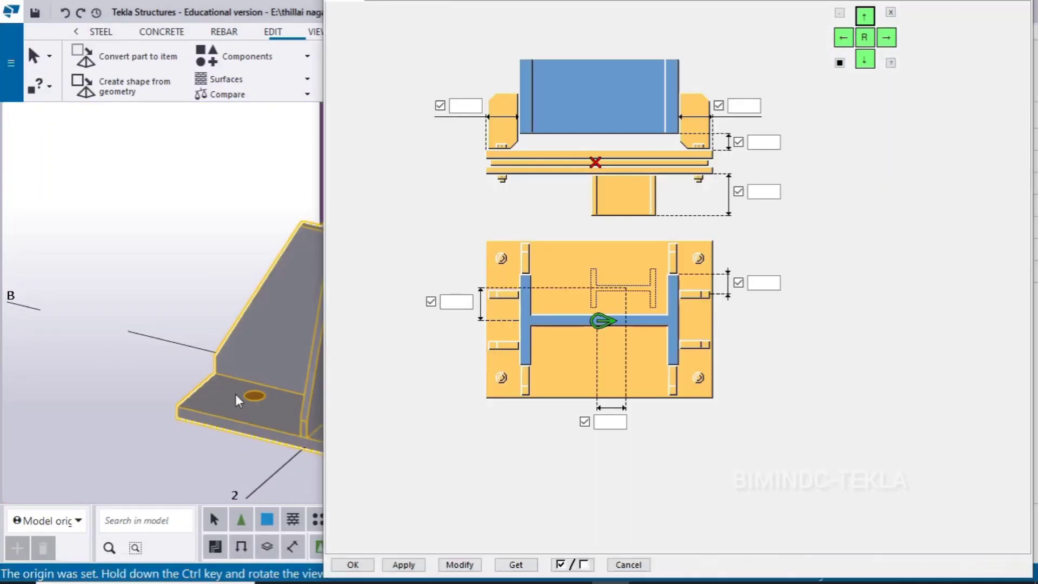
scroll(235, 394, "down", 2)
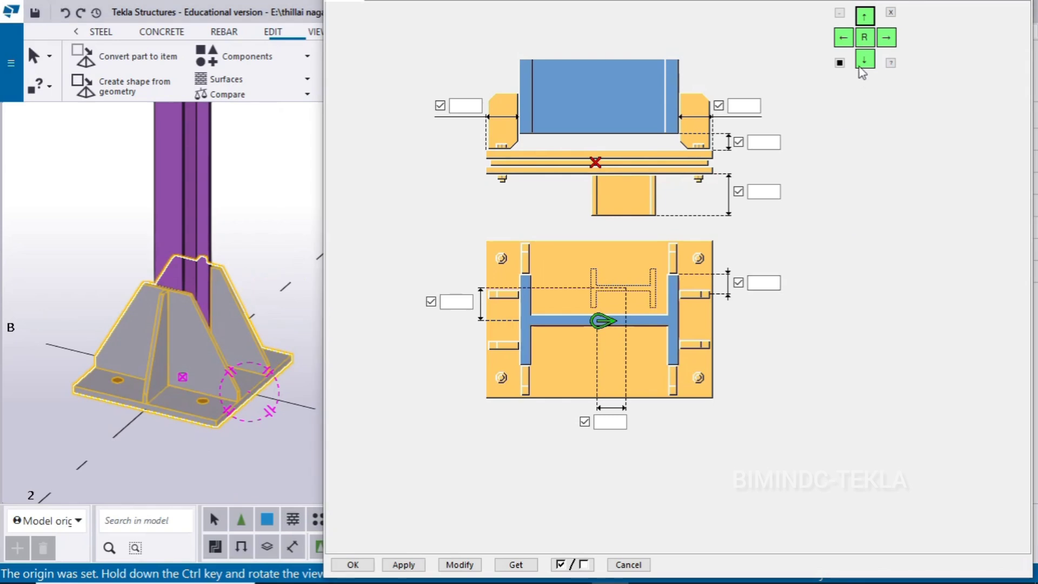
left_click(512, 106)
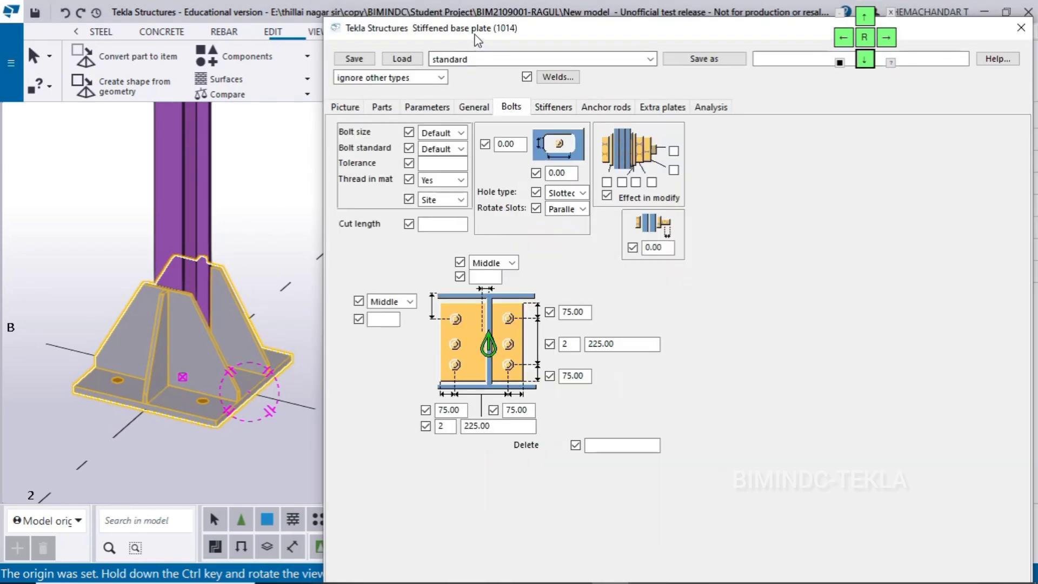
Check the bolt hole diameter and hole spacing for the base plate in Base Plate 3.pdf
left_click_drag(477, 37, 681, 21)
left_click(647, 577)
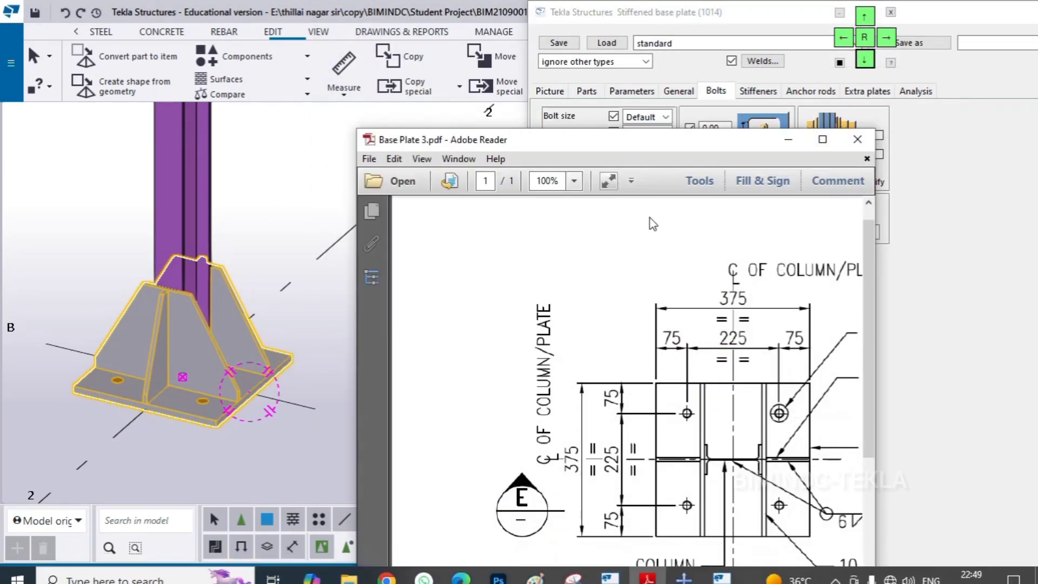
left_click_drag(667, 140, 561, 68)
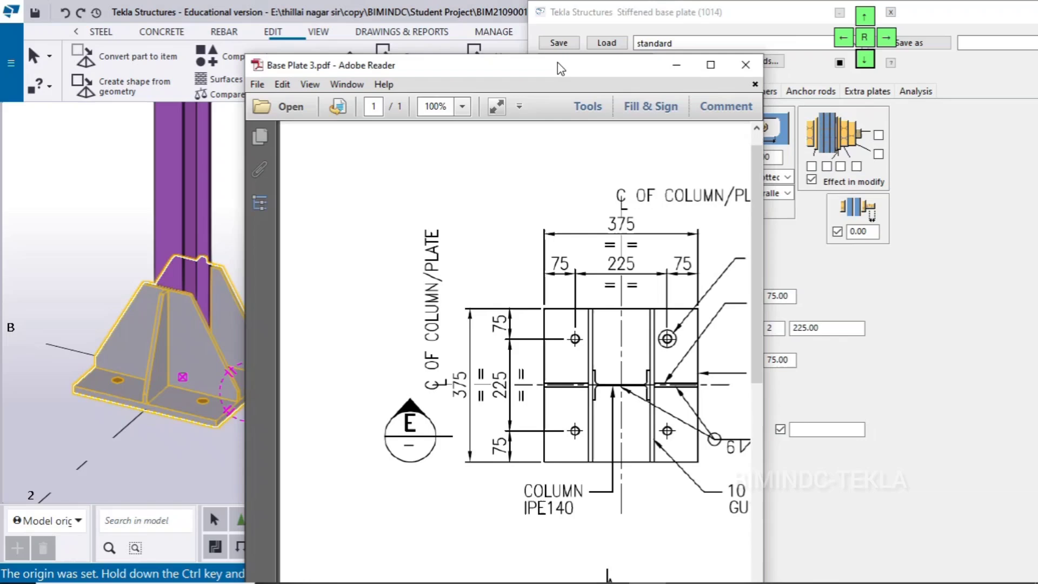
left_click(710, 65)
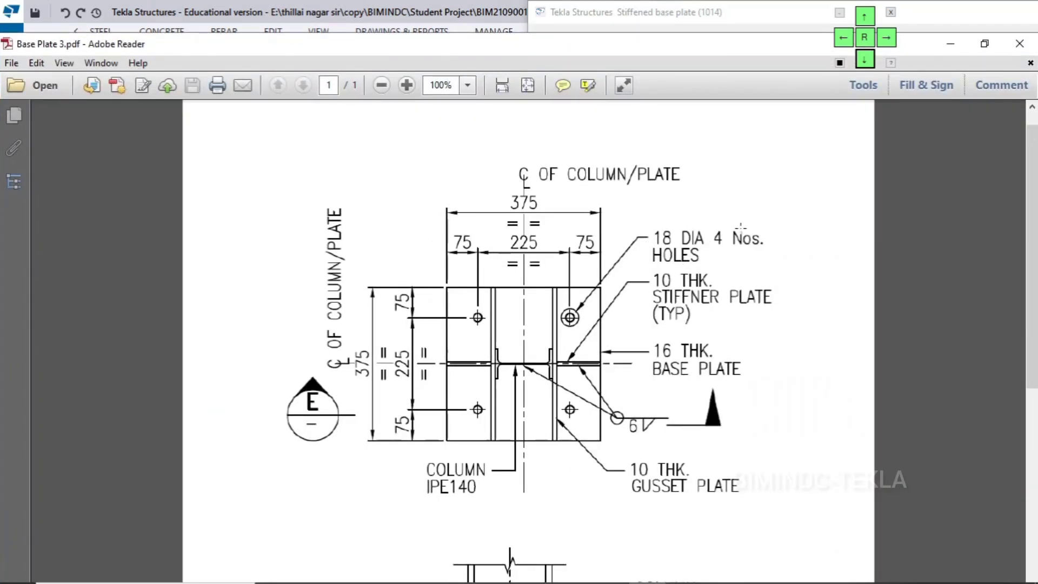
left_click(949, 43)
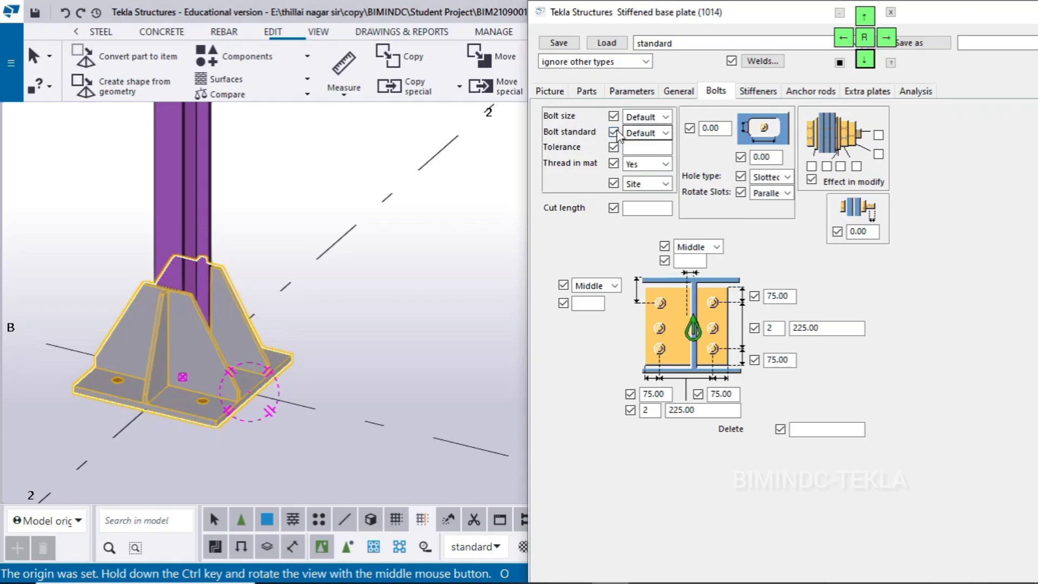
Set the base plate bolts to size 16, tolerance 2 and standard 8.8XOX, modify the connection and close its settings
left_click(646, 117)
left_click(644, 165)
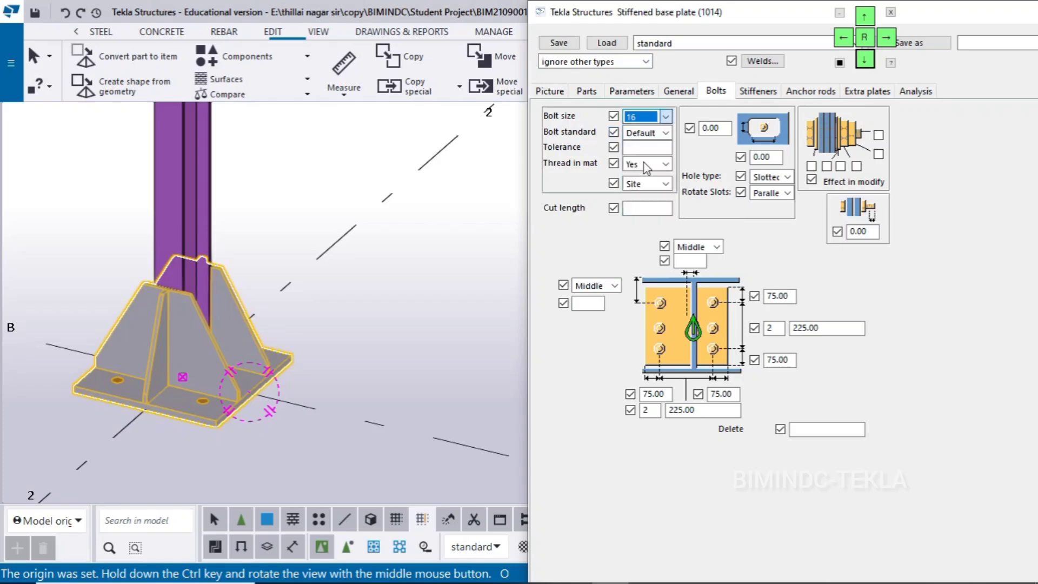
left_click(637, 148)
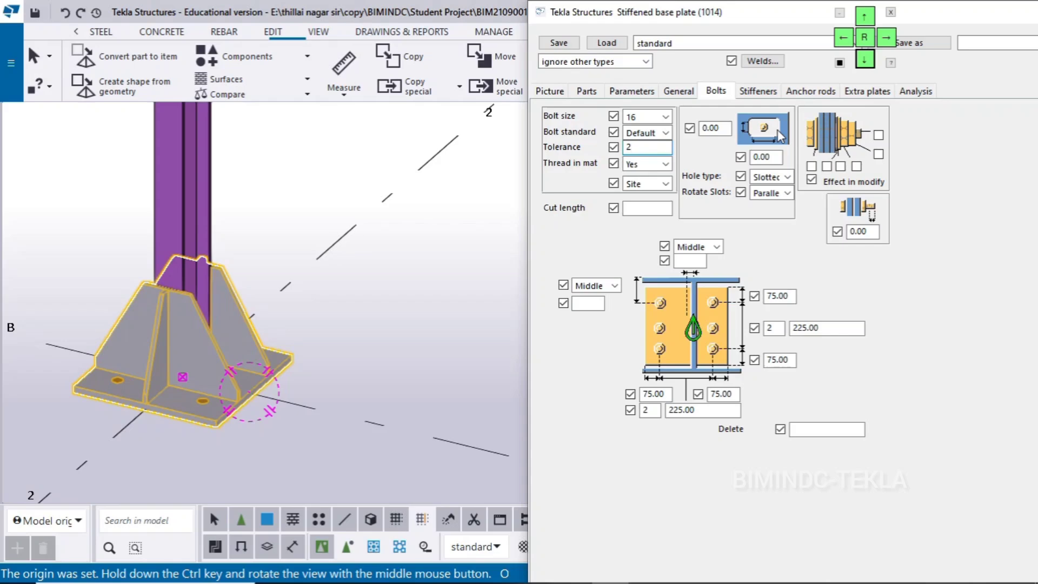
left_click(634, 134)
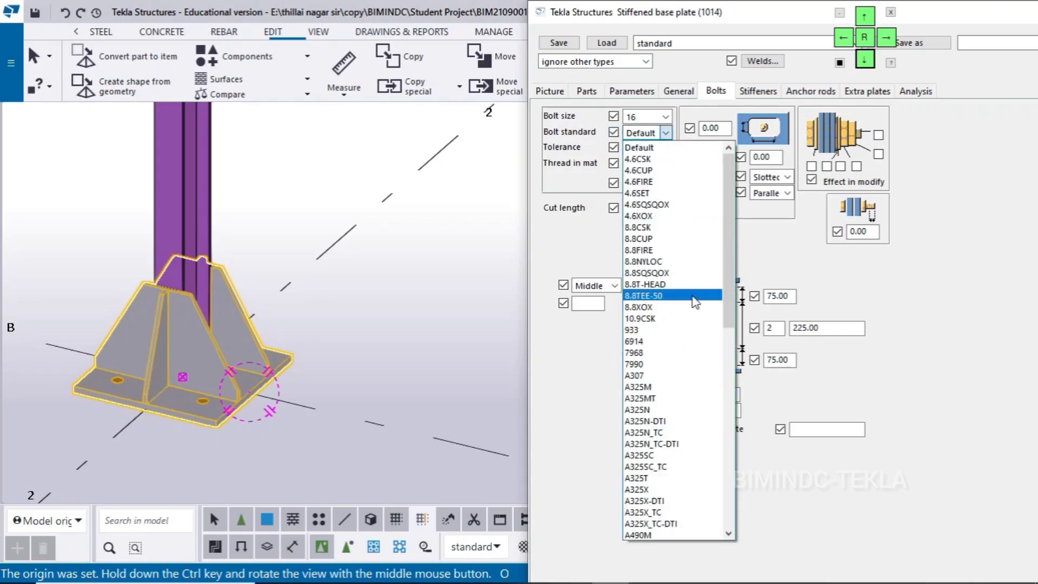
left_click(674, 306)
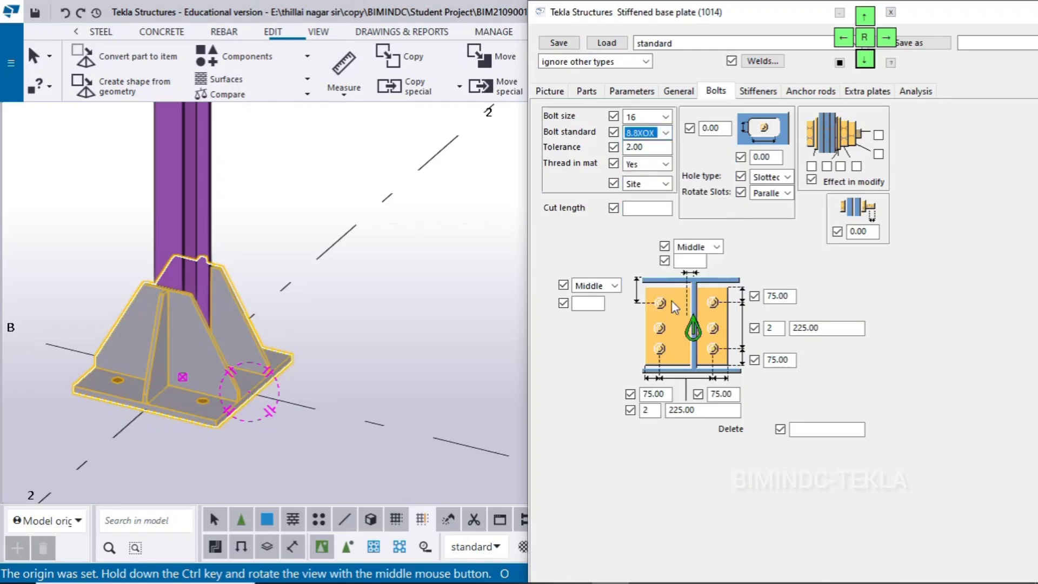
left_click(864, 17)
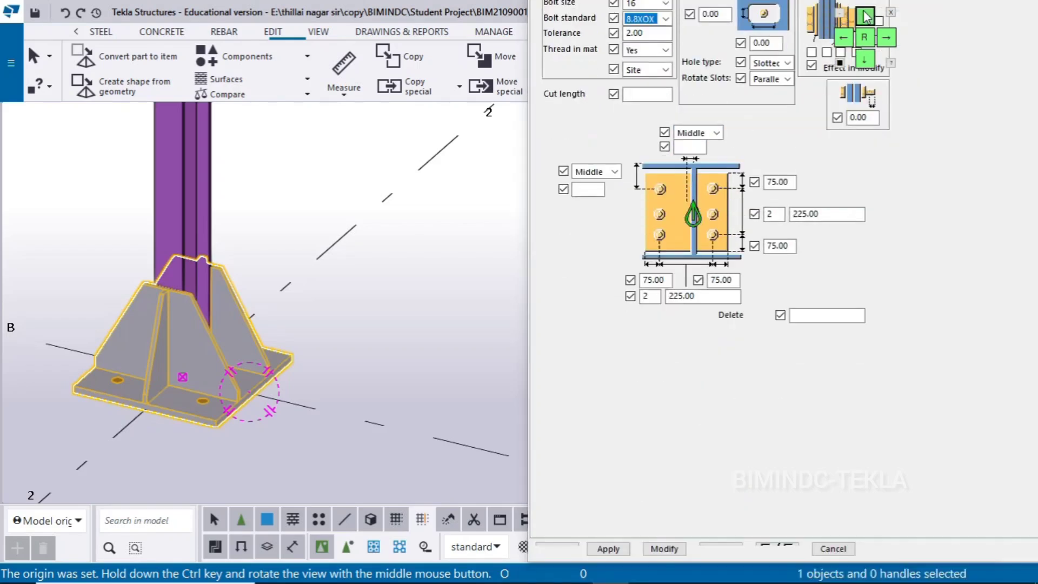
left_click(666, 512)
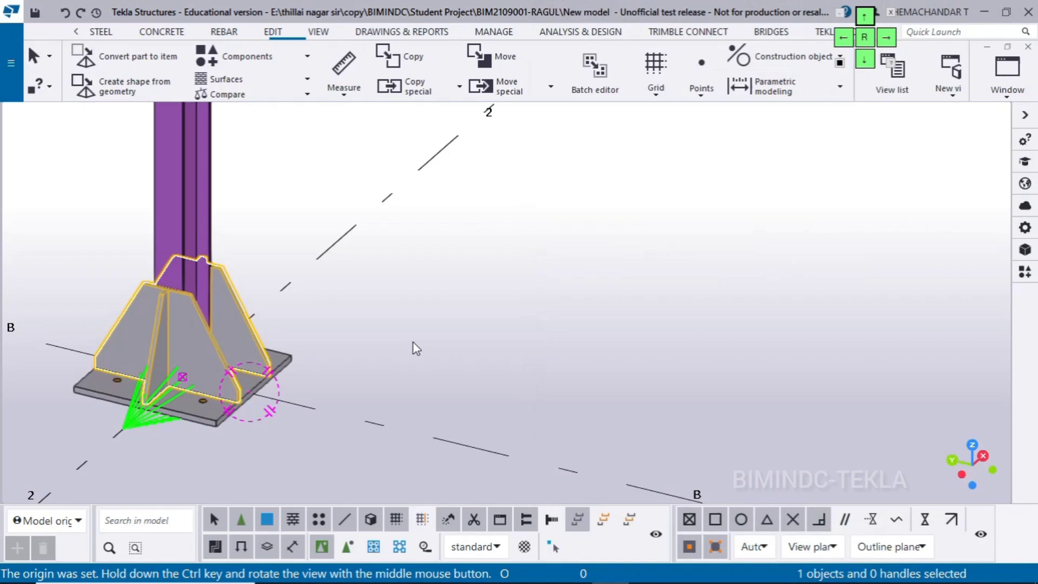
left_click(413, 346)
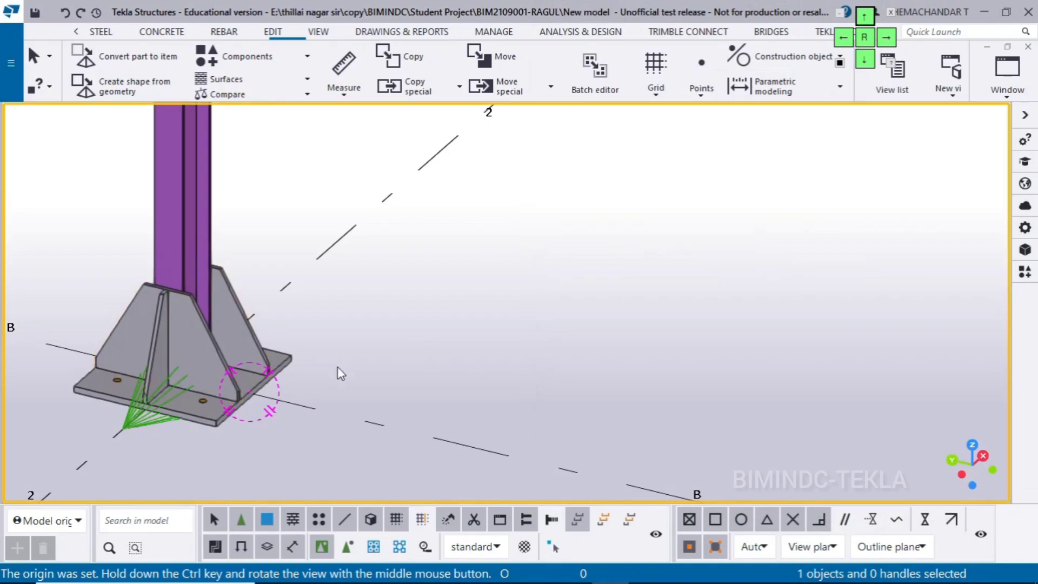
Switch the model to plan view and redraw it to show the base plate with its holes from above
middle_click_drag(490, 379, 634, 421)
key("ctrl+p")
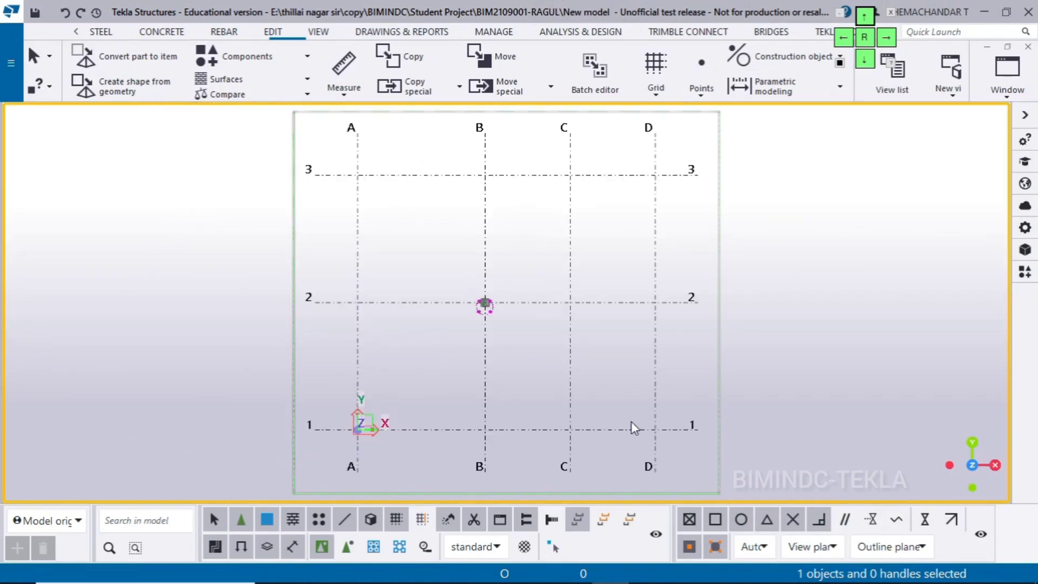
scroll(362, 227, "up", 2)
scroll(535, 357, "up", 4)
scroll(600, 372, "up", 8)
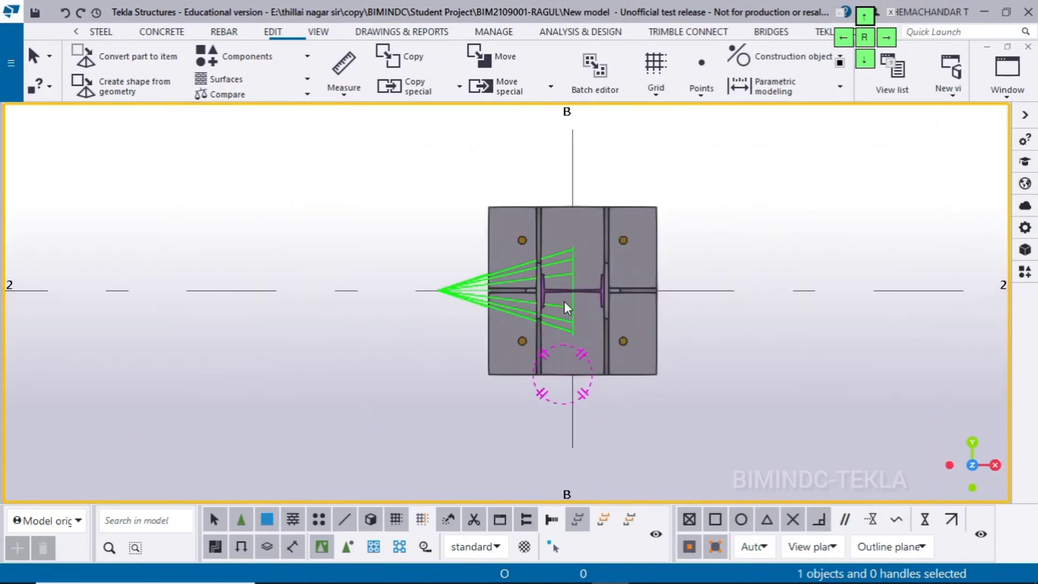
right_click(726, 246)
left_click(767, 320)
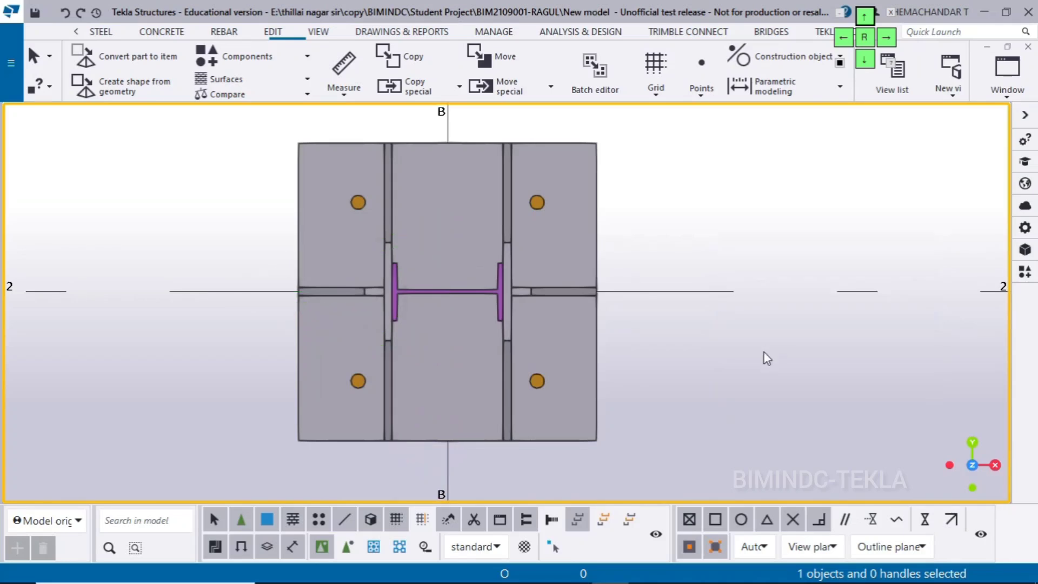
middle_click_drag(763, 352, 689, 336)
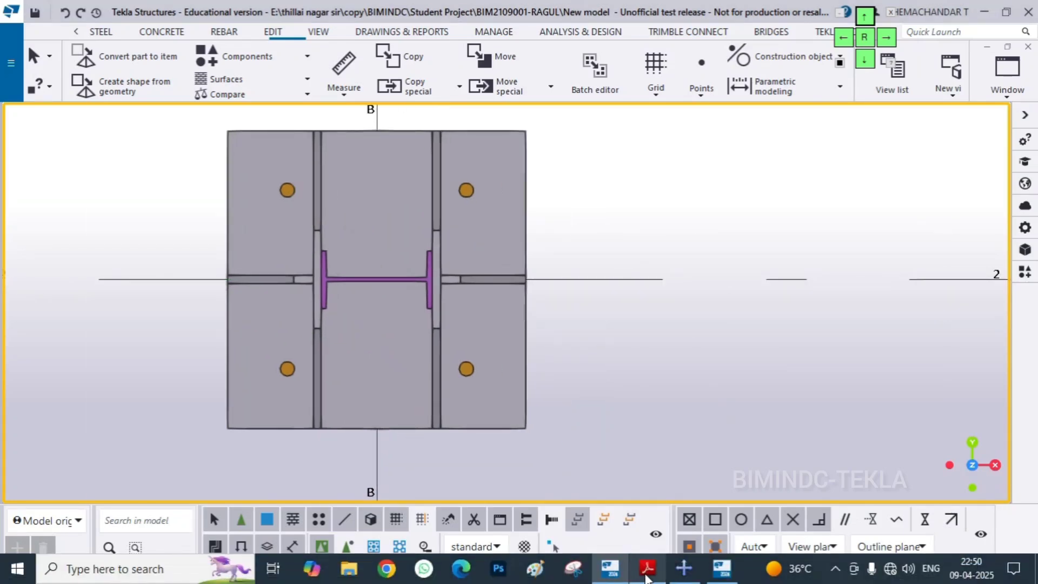
Place Base Plate 3.pdf beside the plan view and compare the modelled holes, gussets and stiffeners with the drawing
left_click(651, 573)
left_click_drag(563, 47, 868, 47)
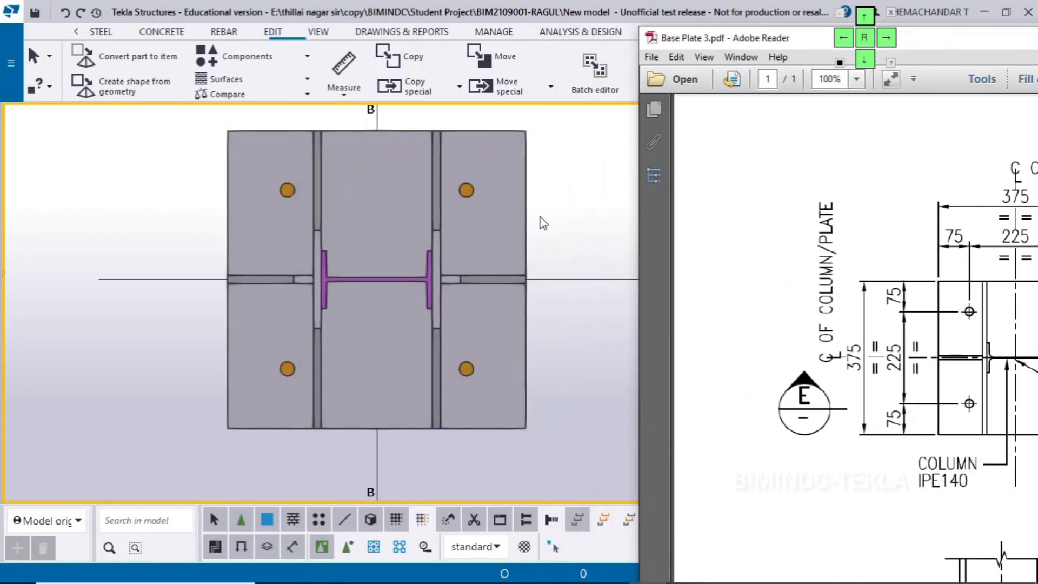
scroll(540, 218, "down", 2)
middle_click_drag(524, 240, 462, 281)
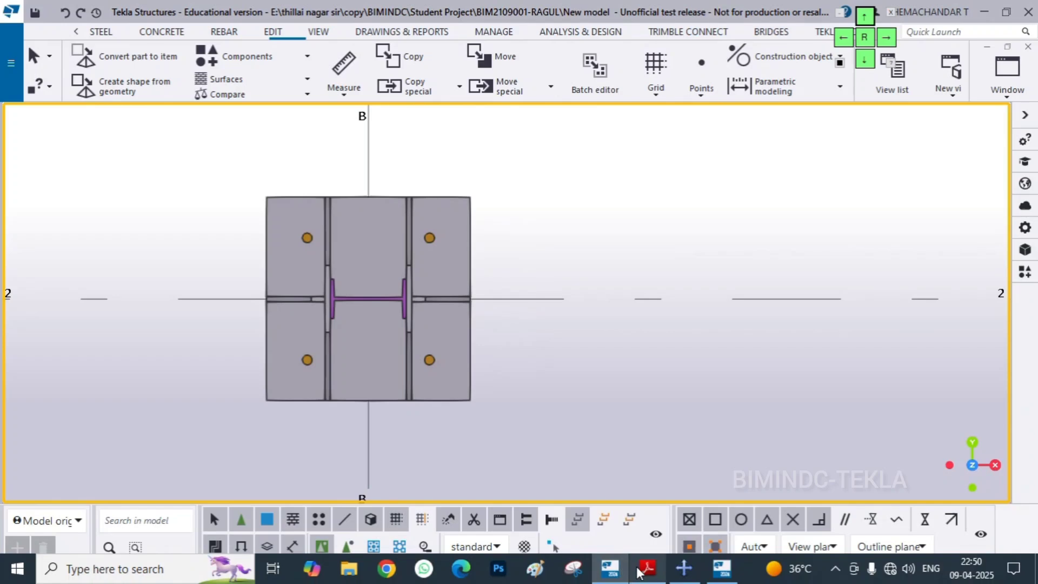
left_click(650, 572)
left_click_drag(755, 48, 596, 26)
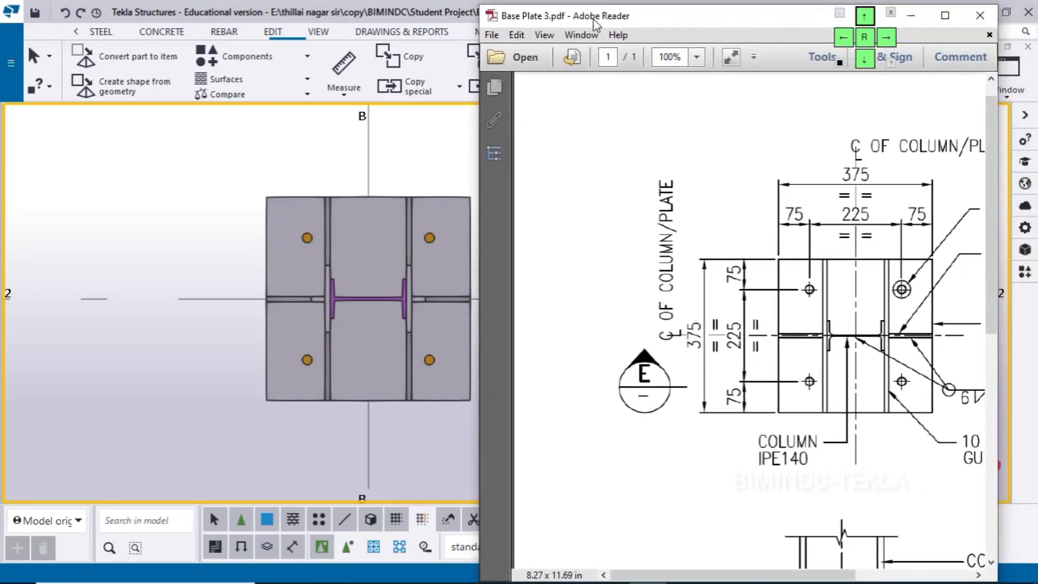
left_click(296, 359)
scroll(167, 327, "up", 3)
middle_click_drag(202, 322, 192, 353)
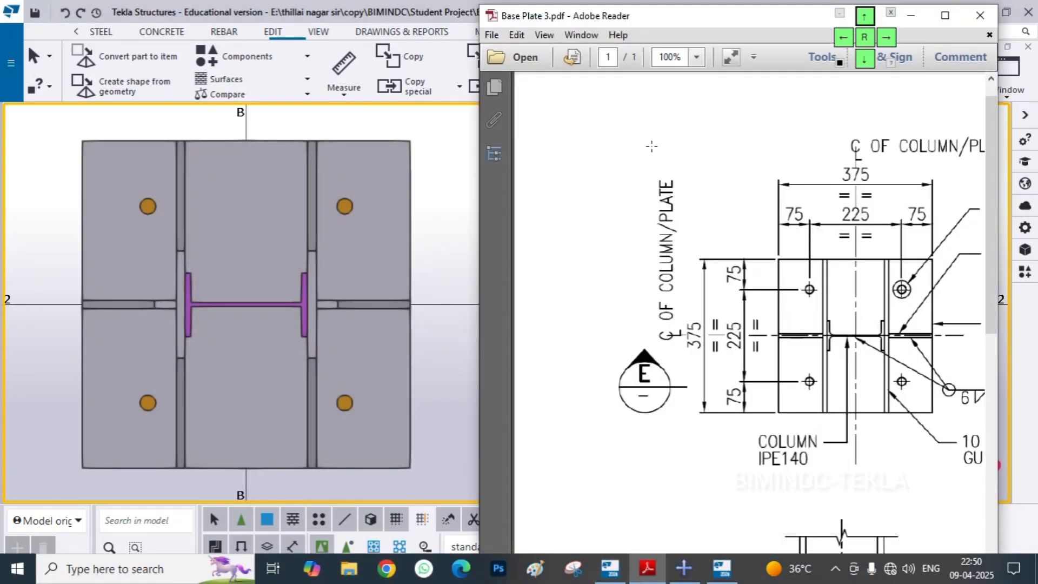
left_click_drag(682, 23, 643, 21)
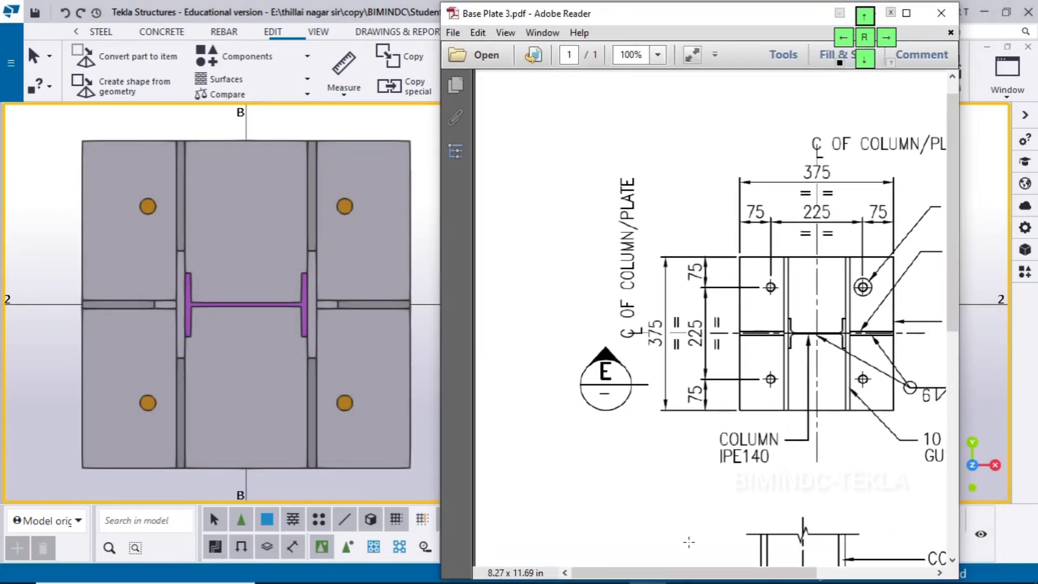
scroll(689, 541, "right", 5)
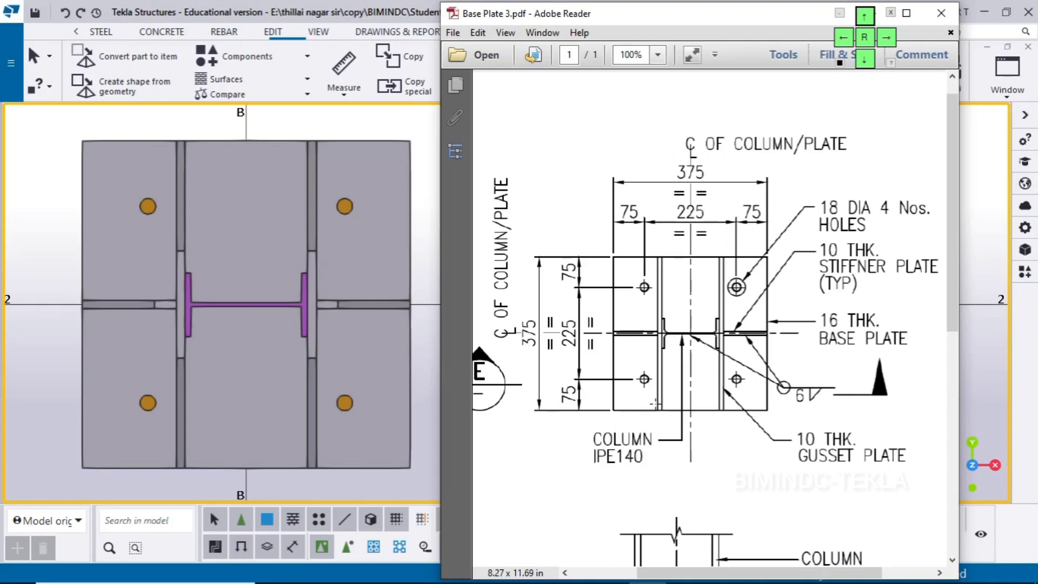
Close Base Plate 3.pdf and set the Stiffened base plate (1014) to use Anchor rods with the L-bent rod shape
left_click_drag(680, 16, 679, 131)
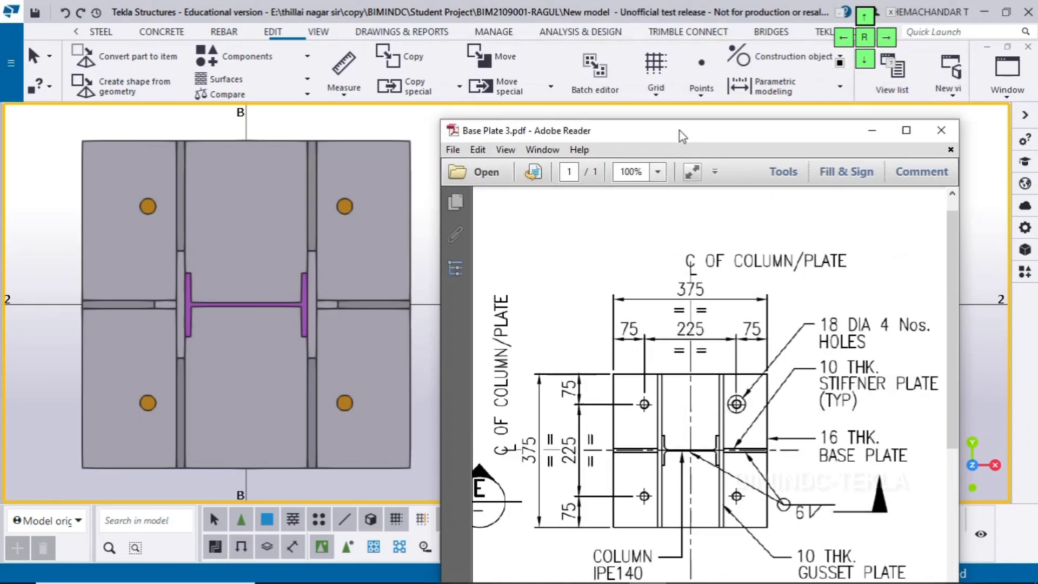
left_click(941, 128)
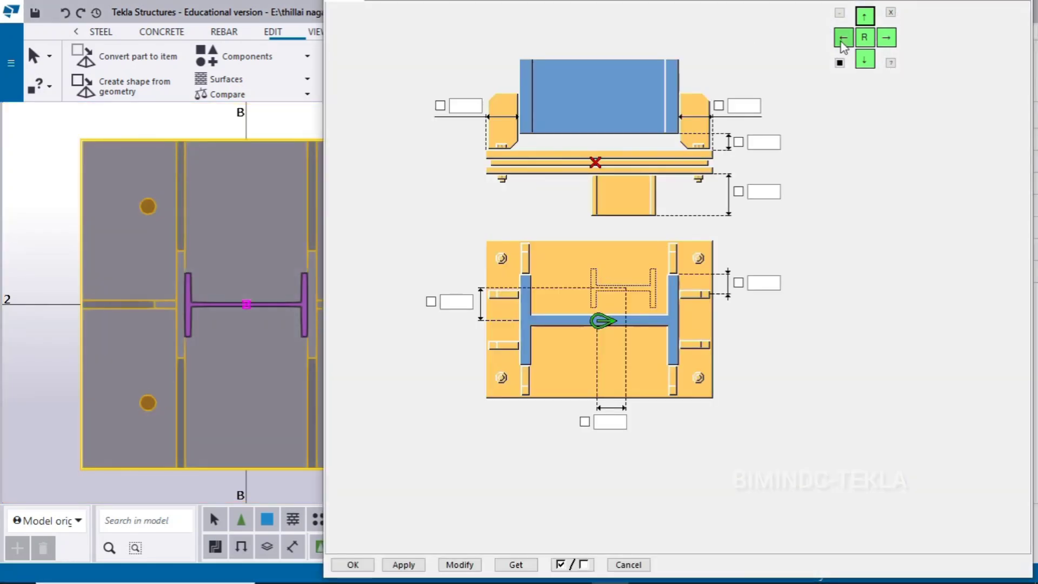
left_click(861, 53)
left_click(864, 59)
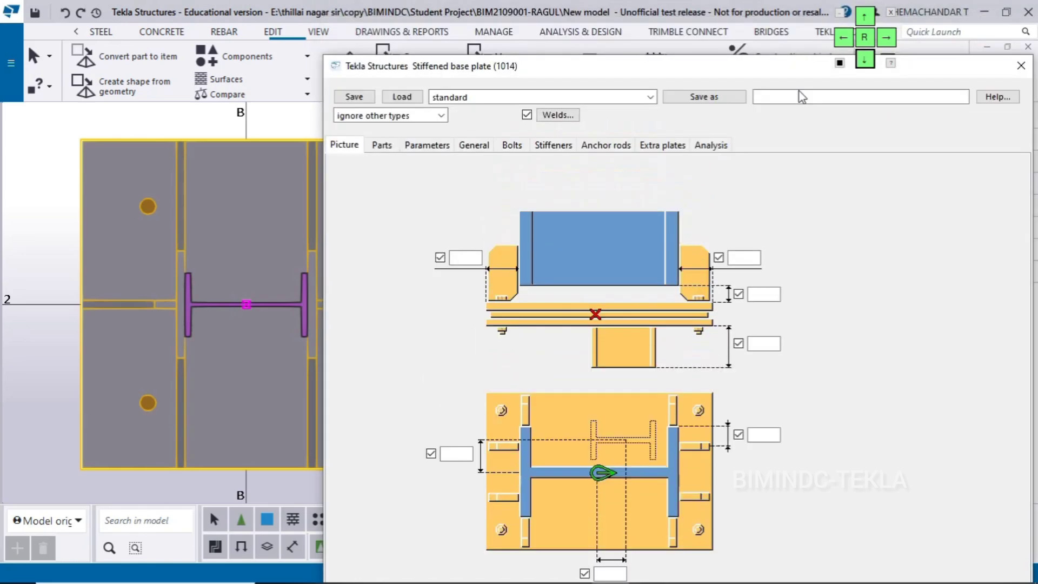
left_click(604, 151)
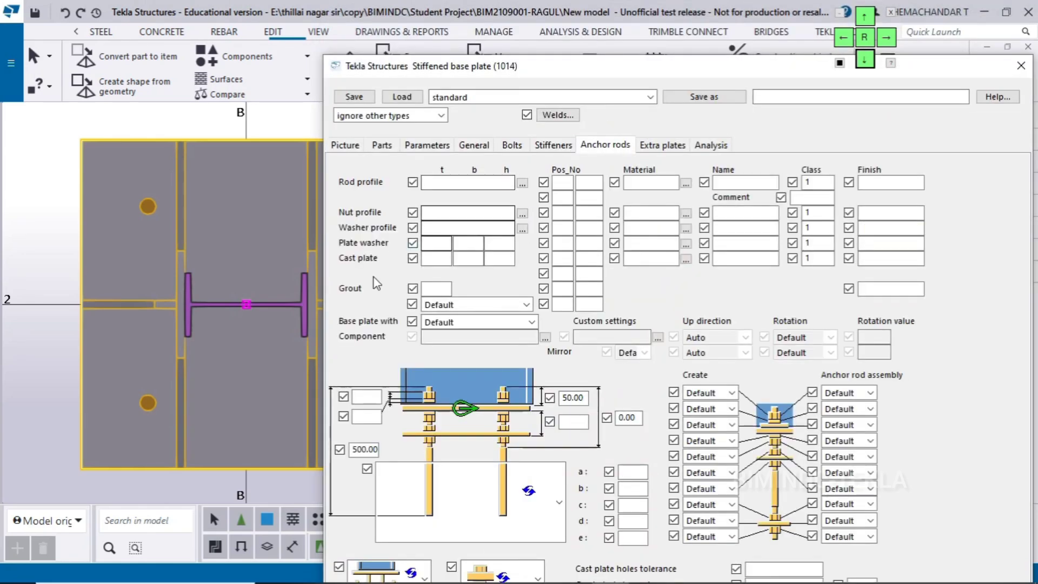
left_click(445, 323)
left_click(448, 360)
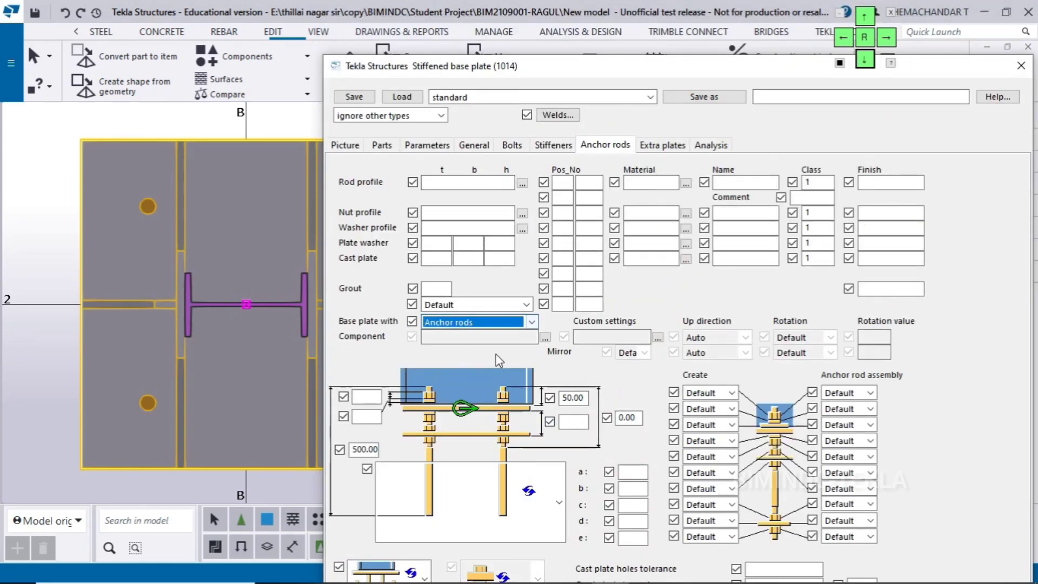
left_click(450, 487)
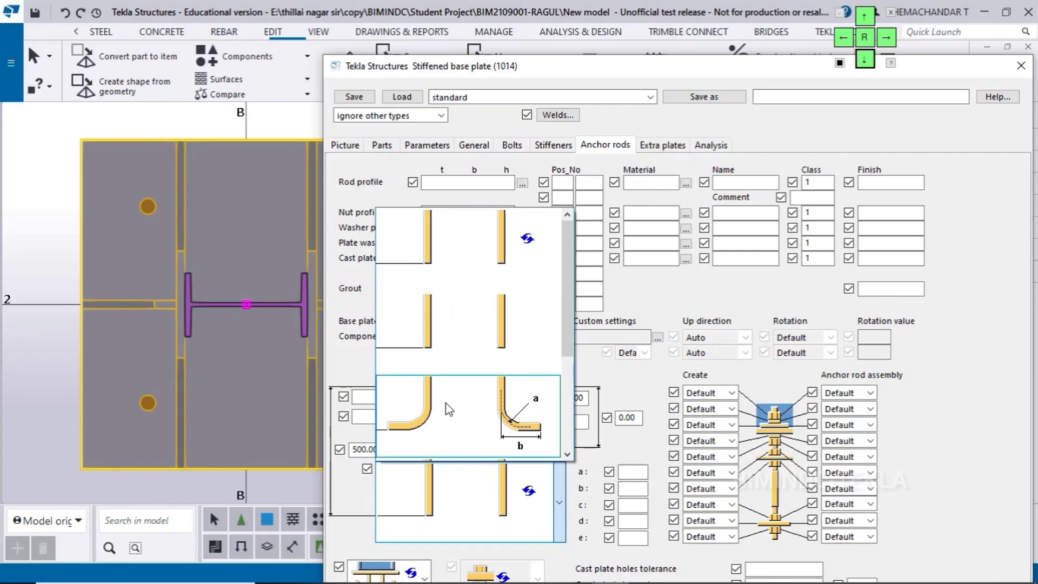
left_click(487, 419)
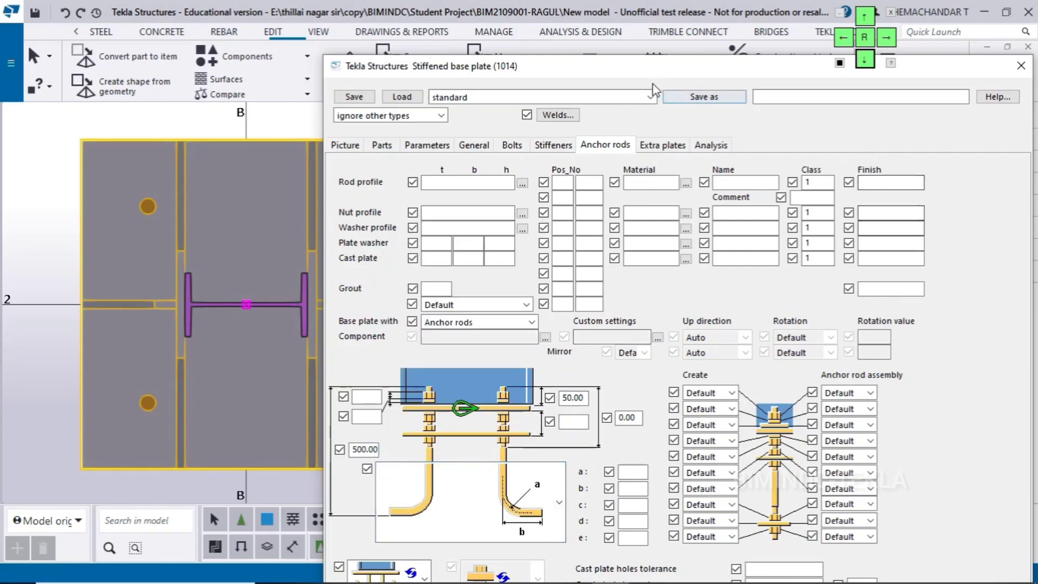
Apply the anchor rod settings to the connection and examine the bent rods below the base plate in 3D
left_click_drag(643, 74, 1004, 73)
scroll(410, 357, "down", 6)
middle_click_drag(439, 405, 398, 223)
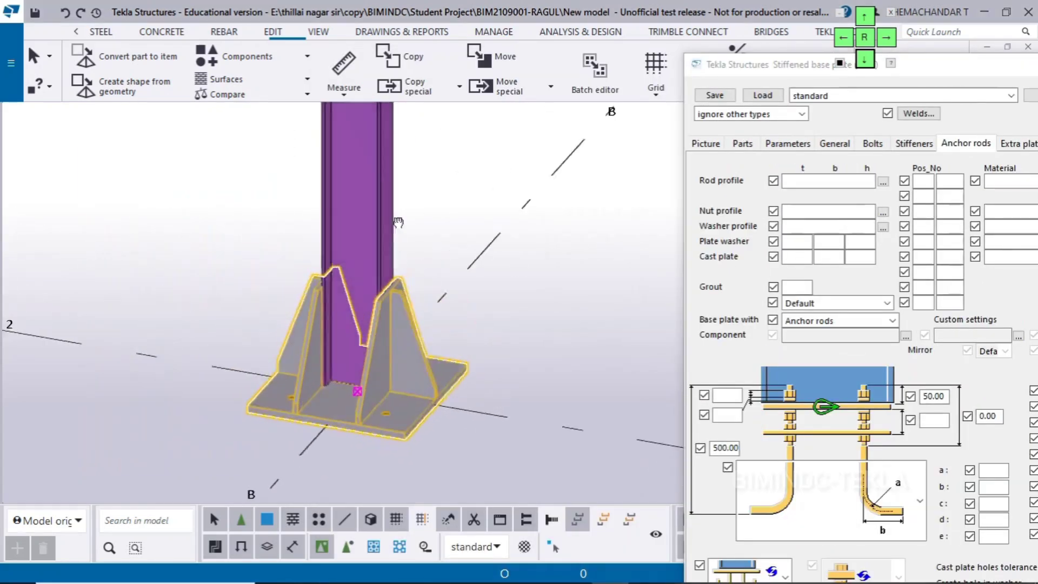
left_click(846, 110)
left_click(863, 18)
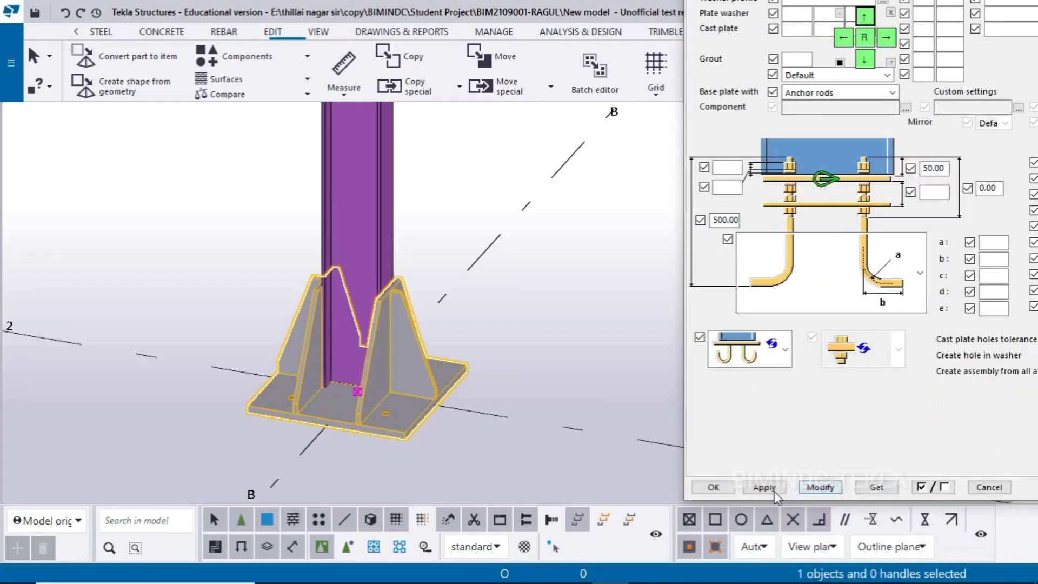
left_click(752, 487)
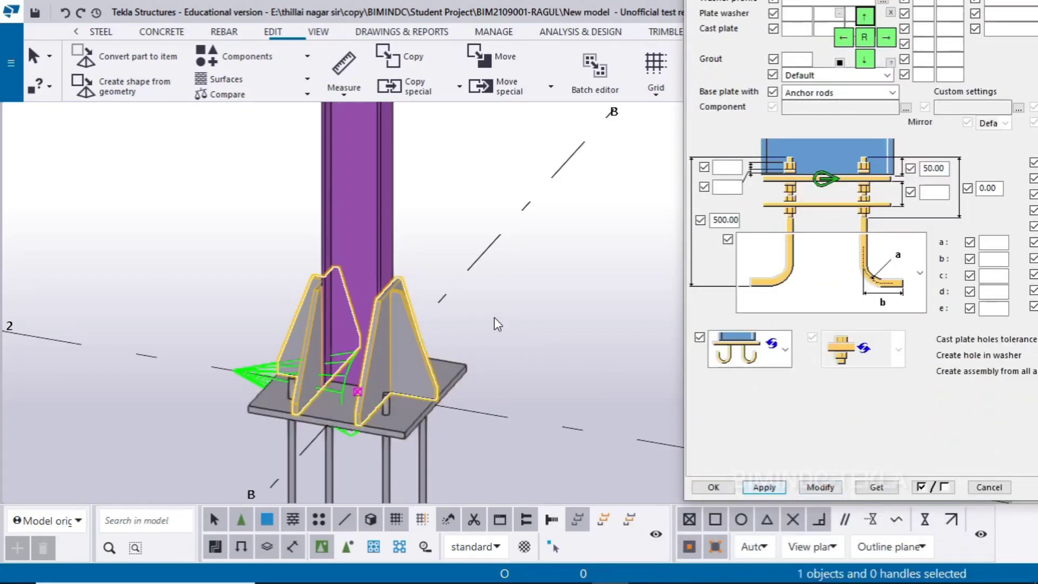
left_click(472, 348)
scroll(473, 350, "down", 2)
middle_click_drag(474, 427, 495, 390)
scroll(422, 362, "up", 2)
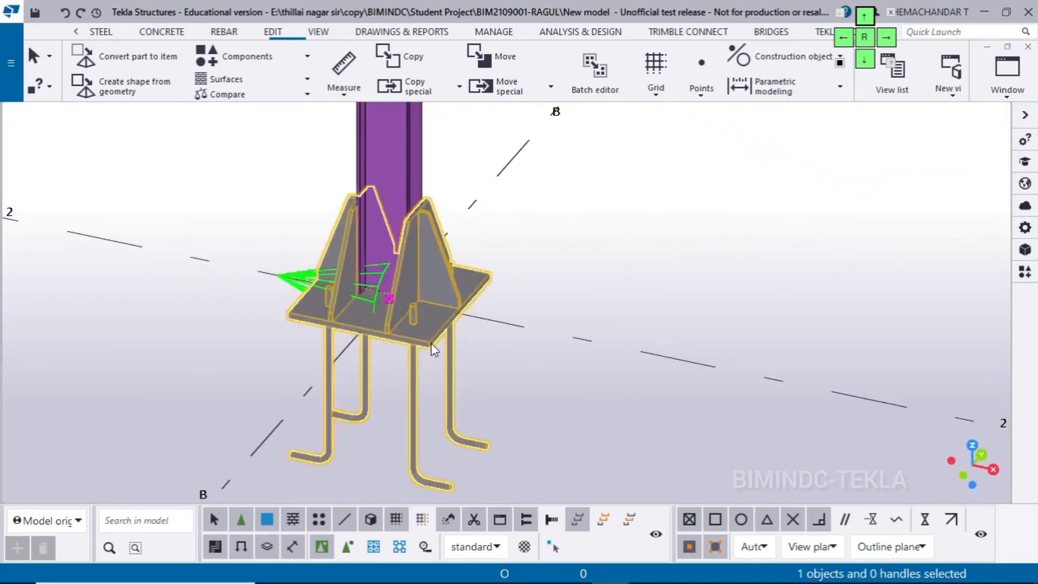
Set the connection's Base plate with option back to Default, modify the connection and close its settings
double_click(430, 342)
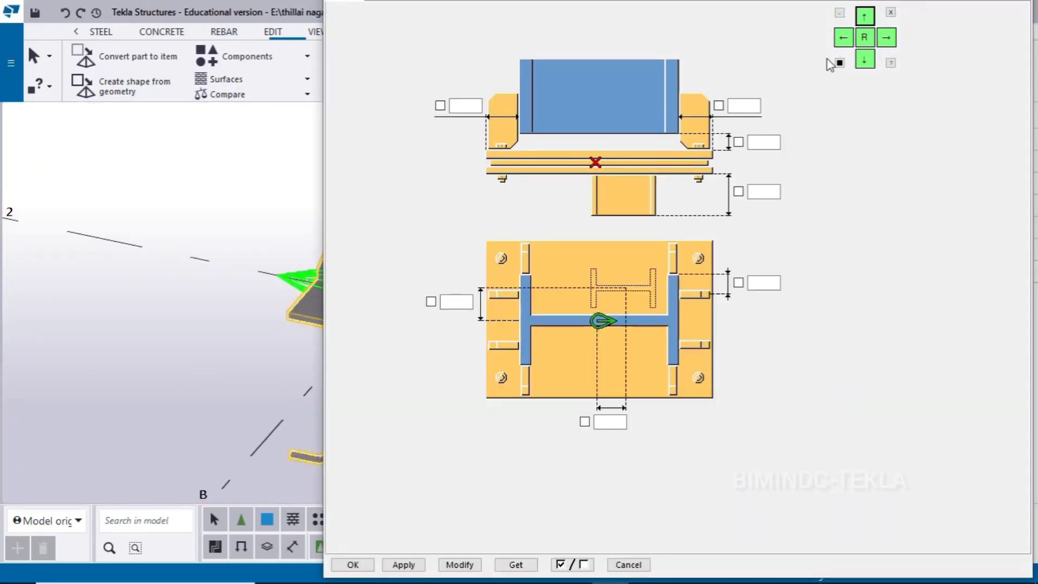
left_click(601, 107)
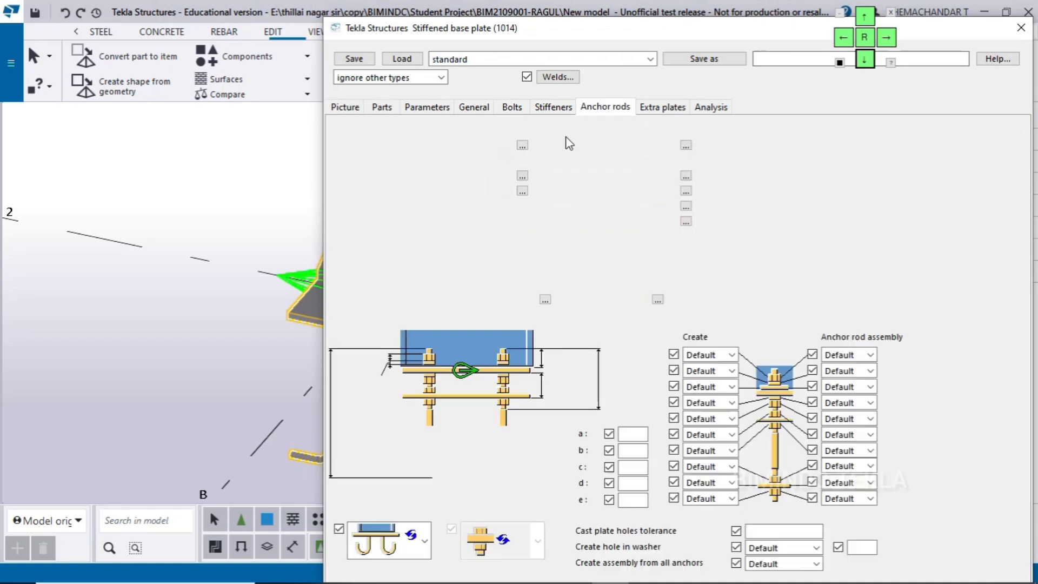
left_click(457, 284)
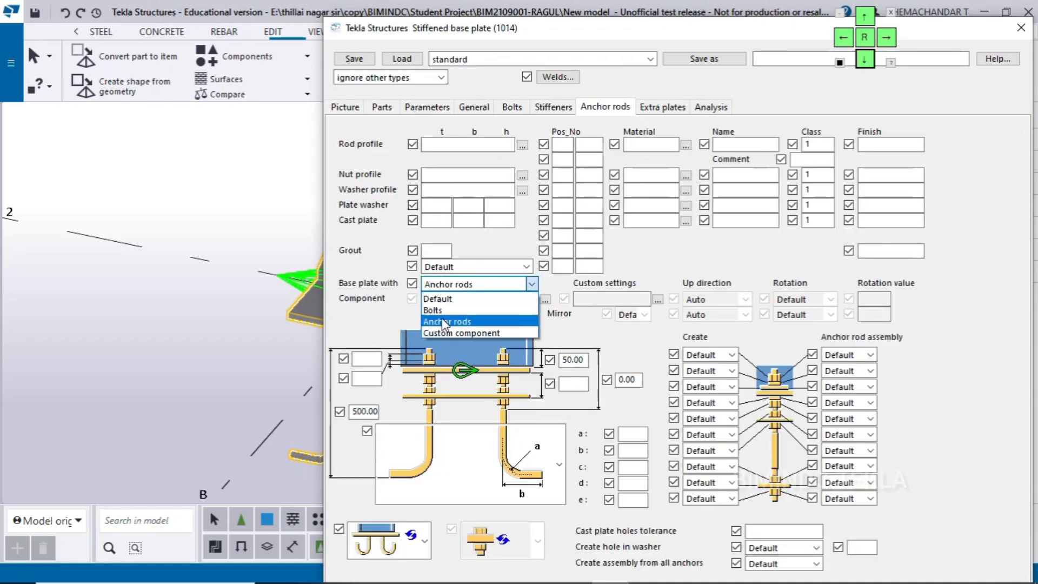
left_click(437, 299)
left_click(865, 16)
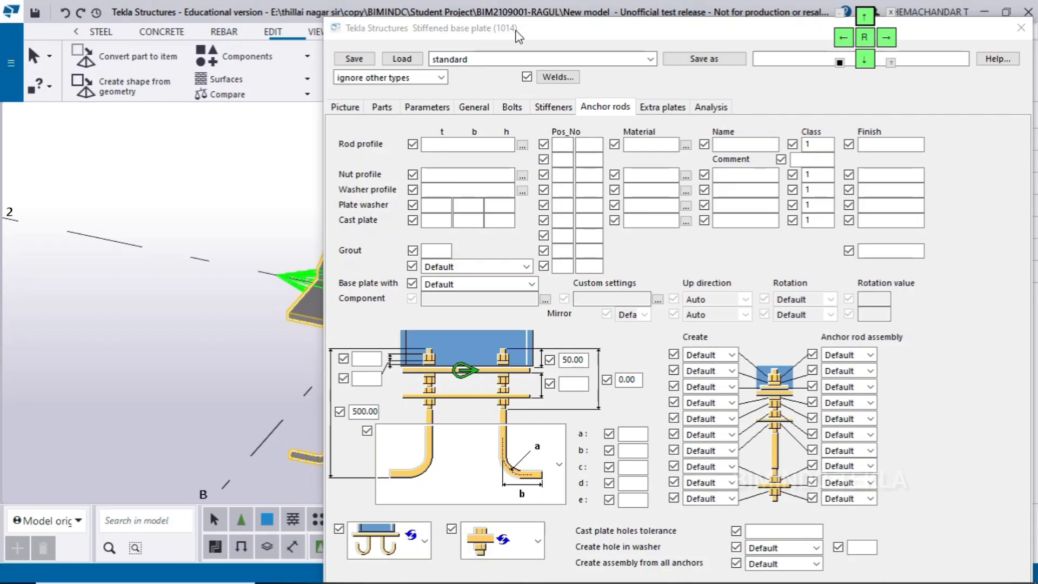
left_click(863, 16)
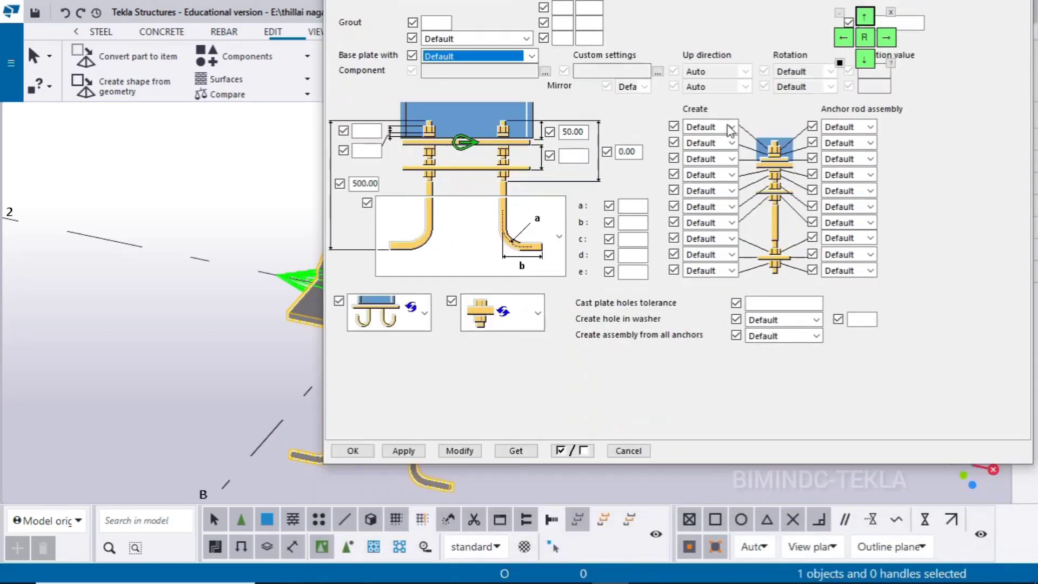
left_click(404, 451)
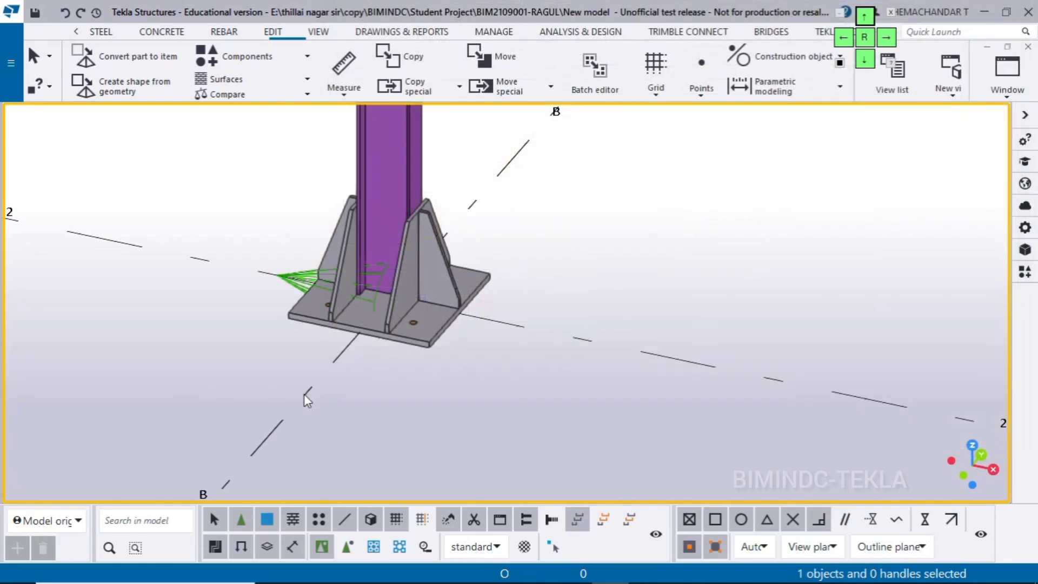
Switch to File Explorer, reopen Base Plate 3.pdf from the Documents folder and close the folder window
scroll(346, 388, "up", 1)
middle_click_drag(347, 387, 313, 433)
mouse_move(634, 570)
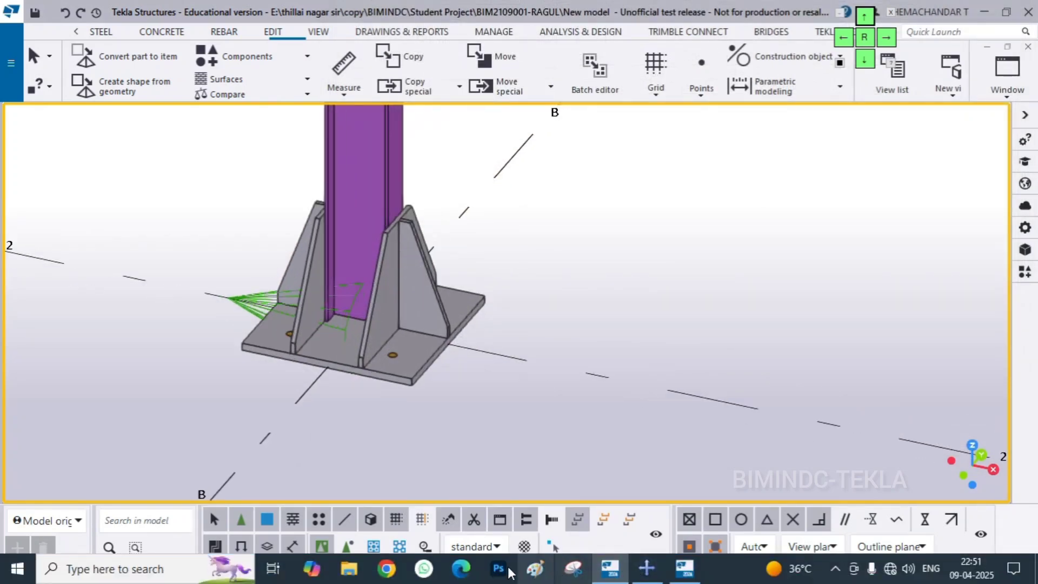
left_click(349, 569)
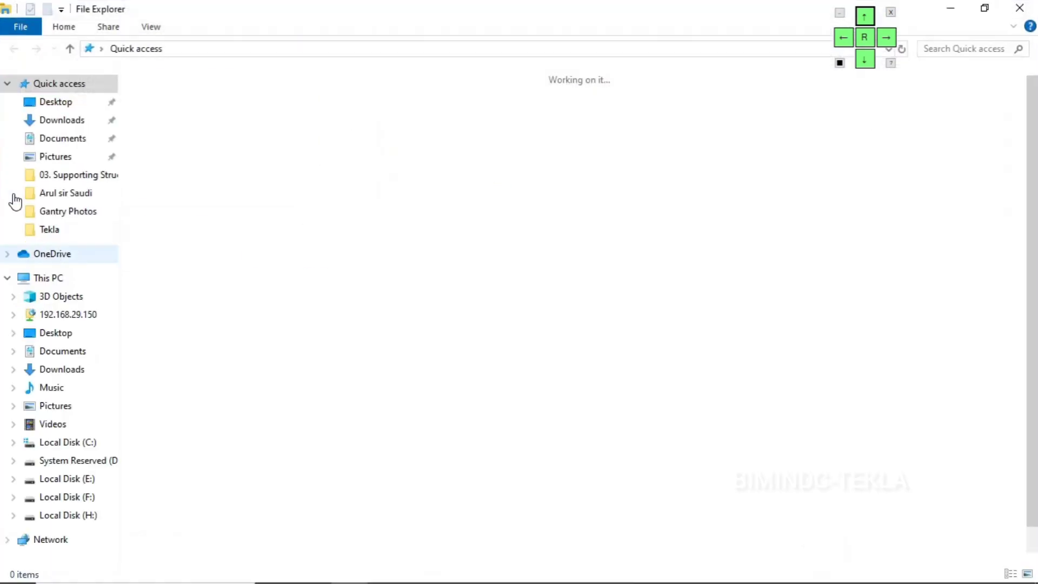
left_click(62, 140)
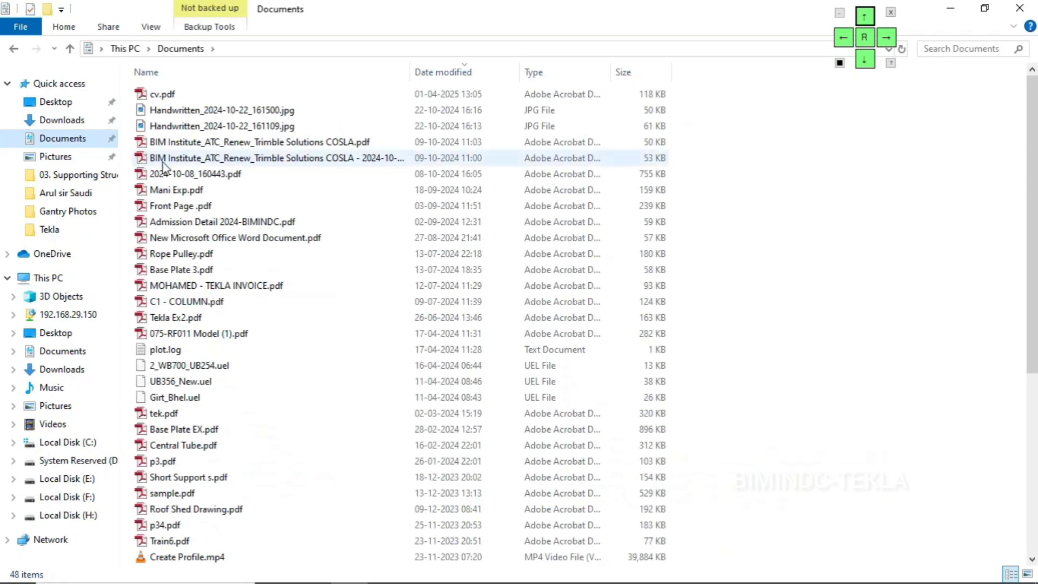
left_click(198, 273)
double_click(197, 270)
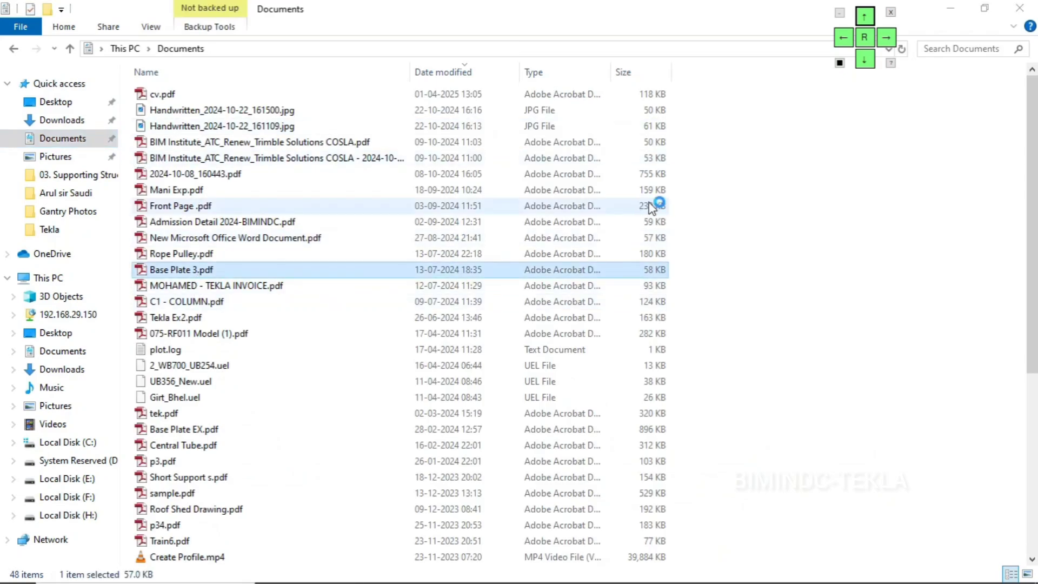
left_click(1018, 8)
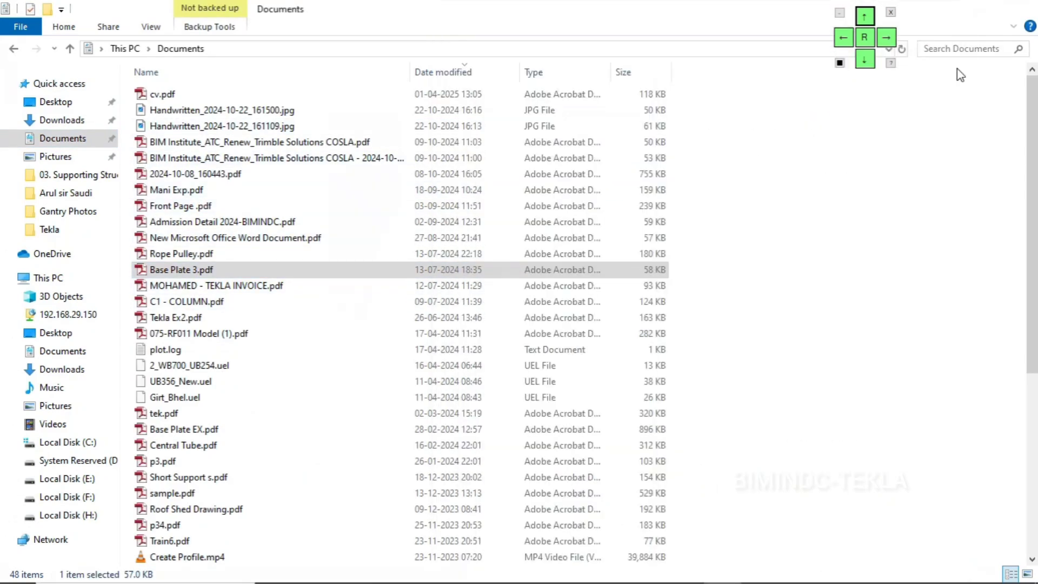
Bring Base Plate 3.pdf up beside the 3D model to compare the base plate connection with the drawing
scroll(260, 308, "down", 2)
middle_click_drag(333, 317, 285, 328)
scroll(284, 326, "up", 1)
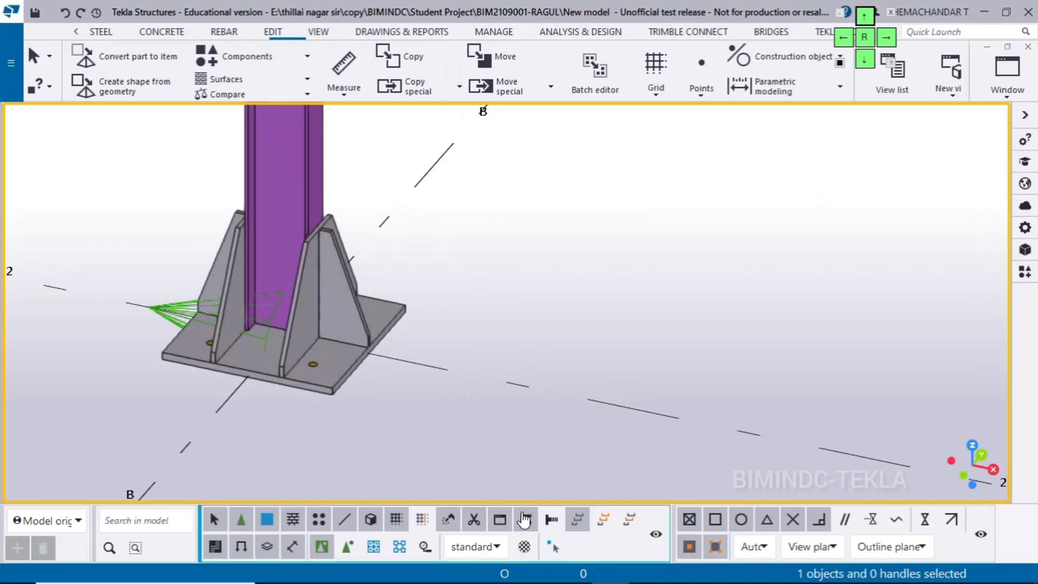
left_click(620, 573)
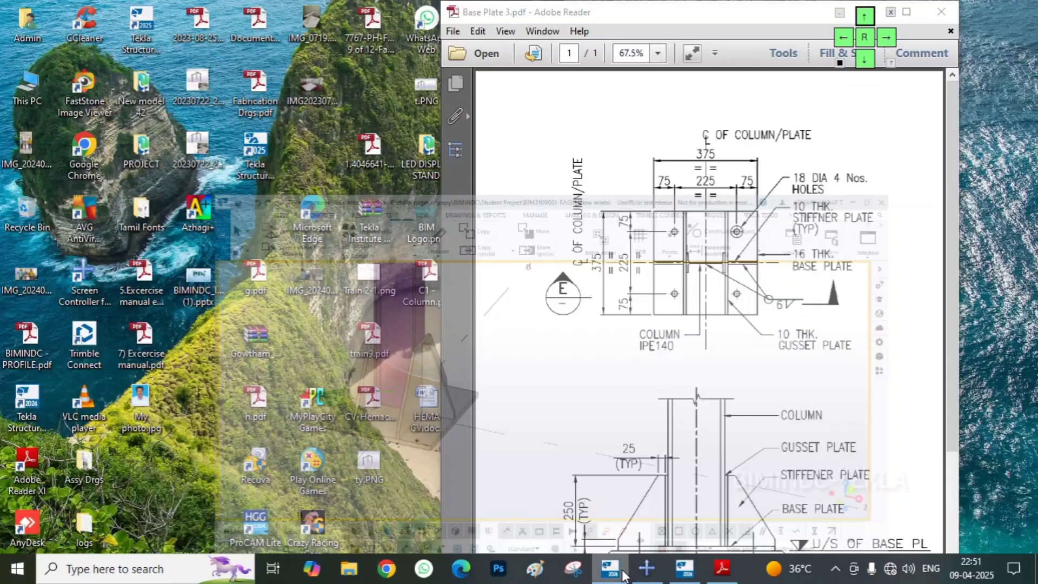
left_click(621, 572)
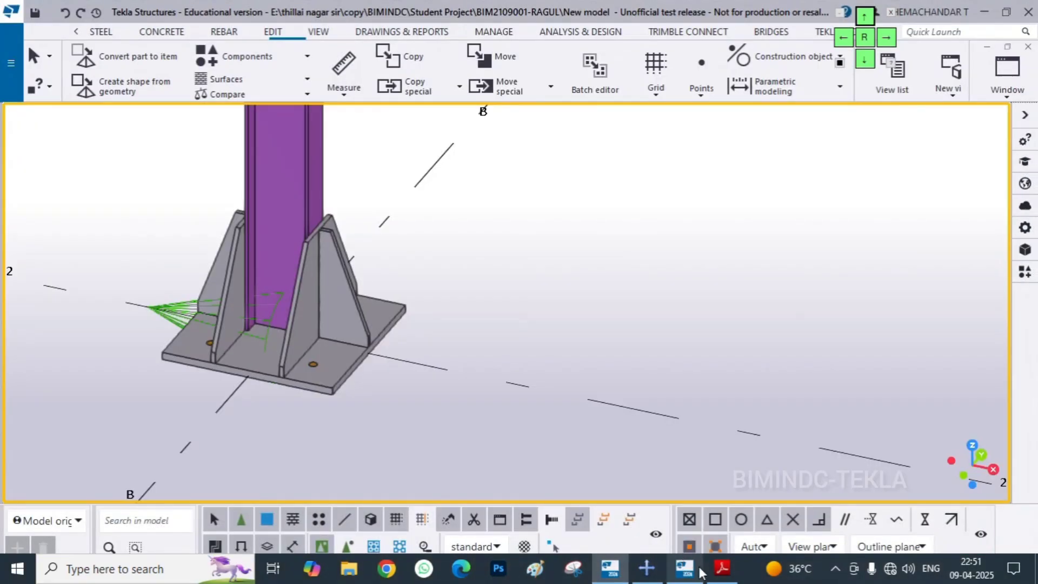
left_click(722, 567)
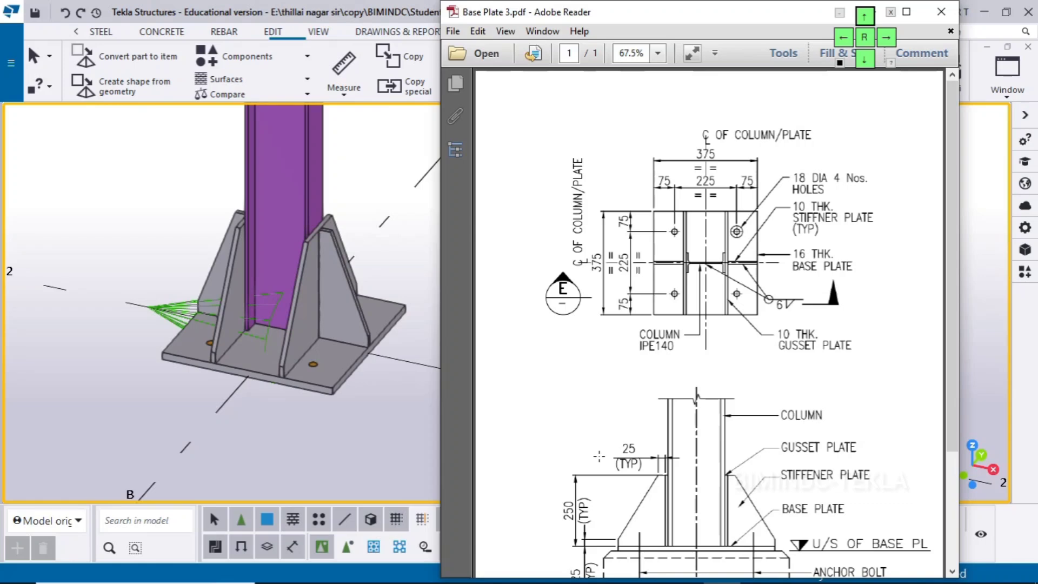